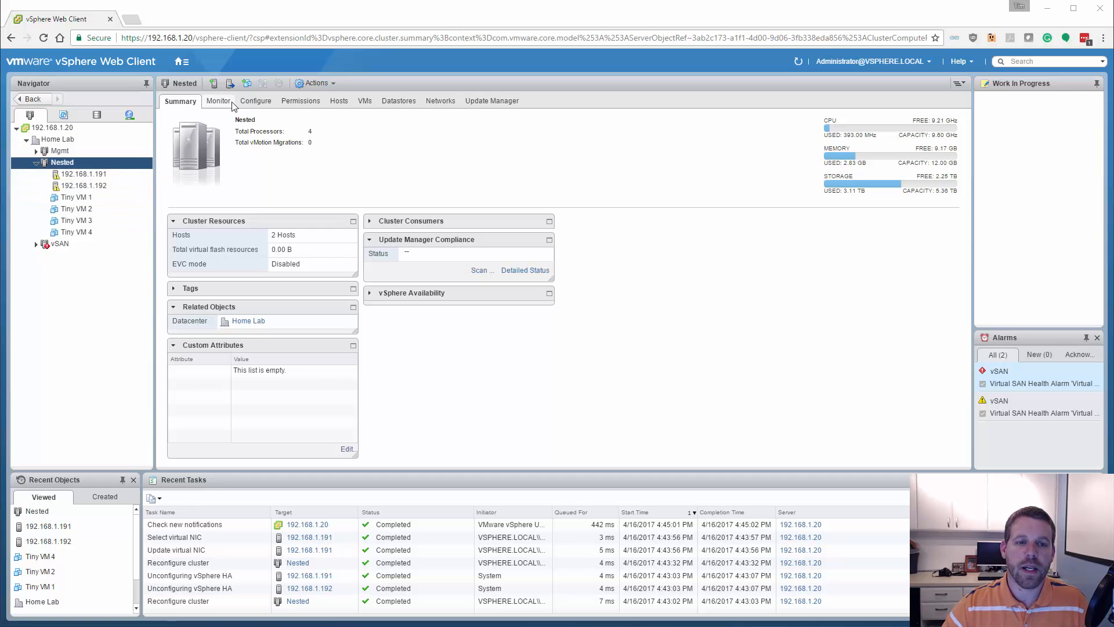
Enable the vMotion service on the vmk0 management VMkernel adapter of host 192.168.1.192
{"action": "left_click", "coordinate": [256, 101]}
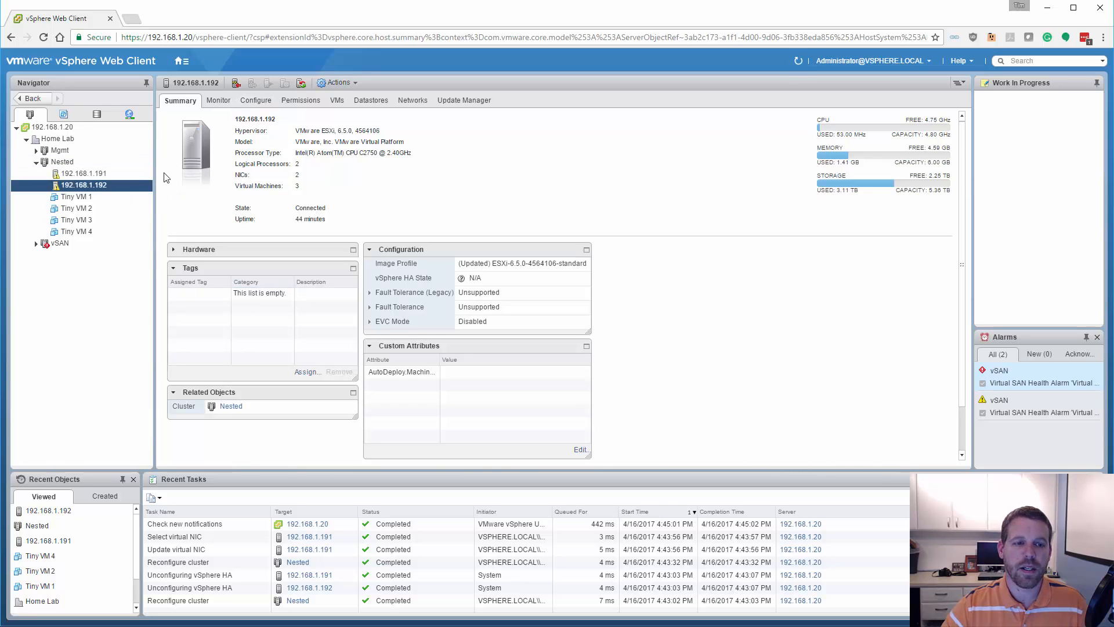
{"action": "left_click", "coordinate": [256, 101]}
{"action": "left_click", "coordinate": [206, 259]}
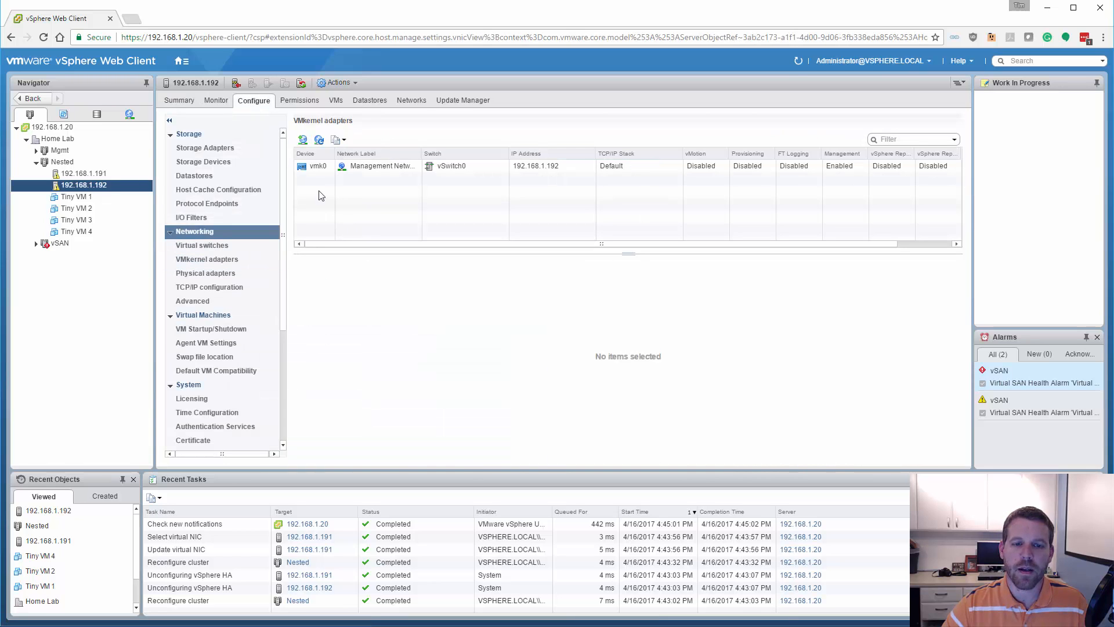
{"action": "left_click", "coordinate": [359, 168]}
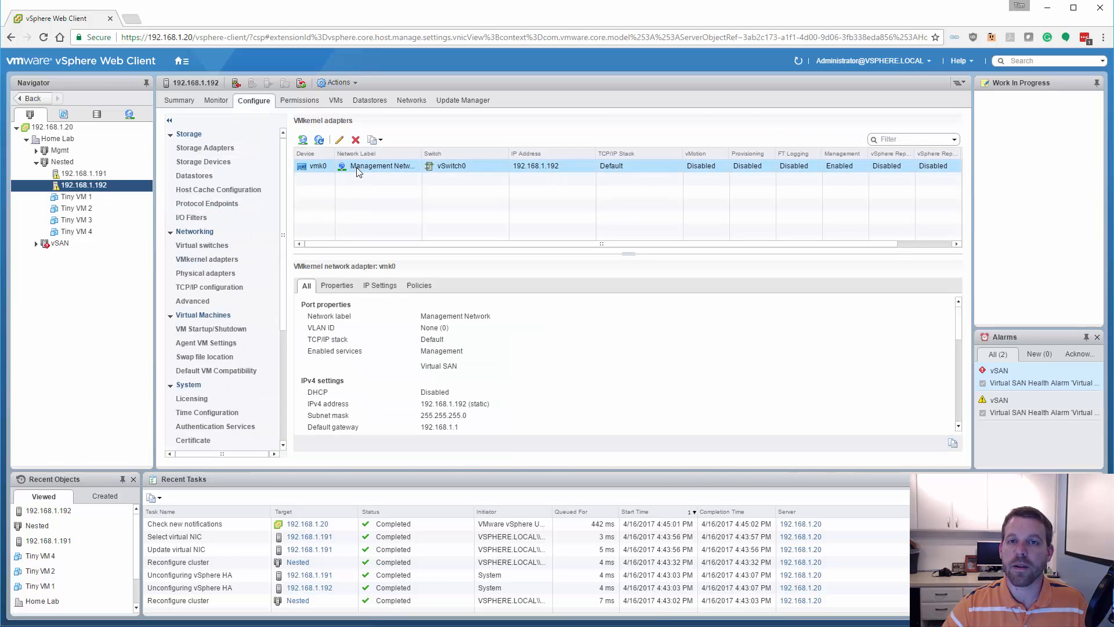
{"action": "left_click", "coordinate": [340, 140]}
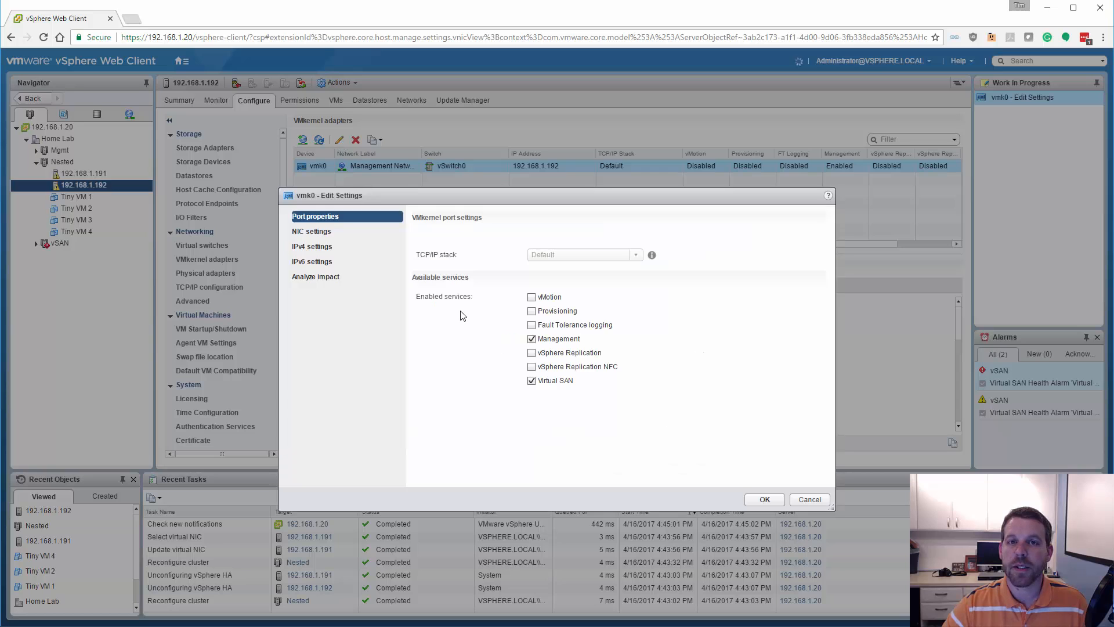
{"action": "left_click", "coordinate": [532, 297]}
{"action": "left_click", "coordinate": [765, 499]}
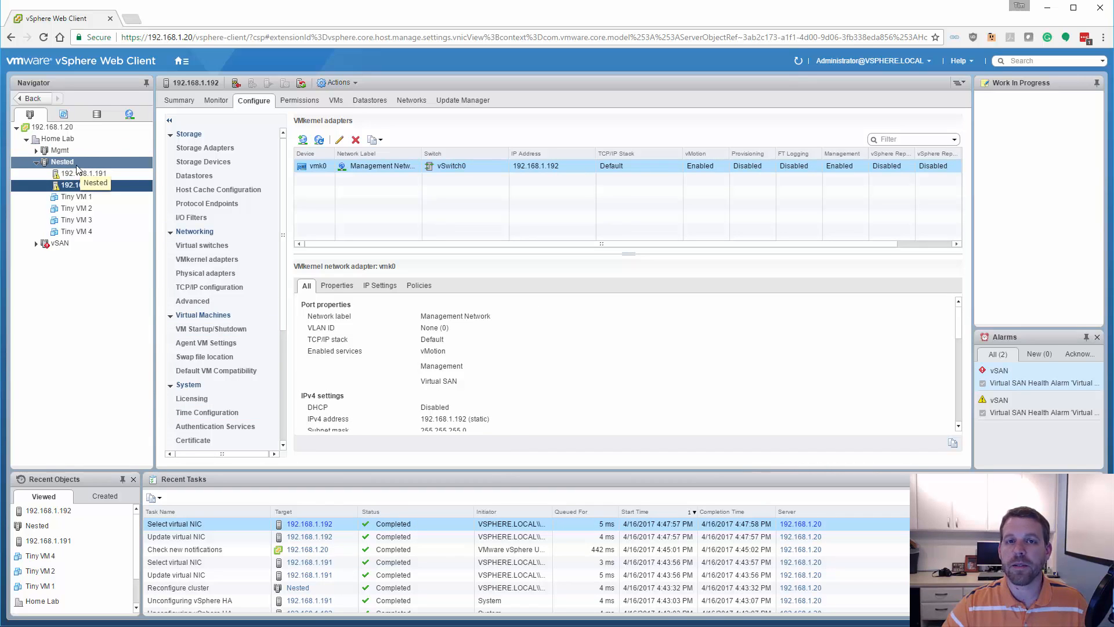
Open the Nested cluster's settings for editing and turn on vSphere DRS
{"action": "left_click", "coordinate": [106, 198]}
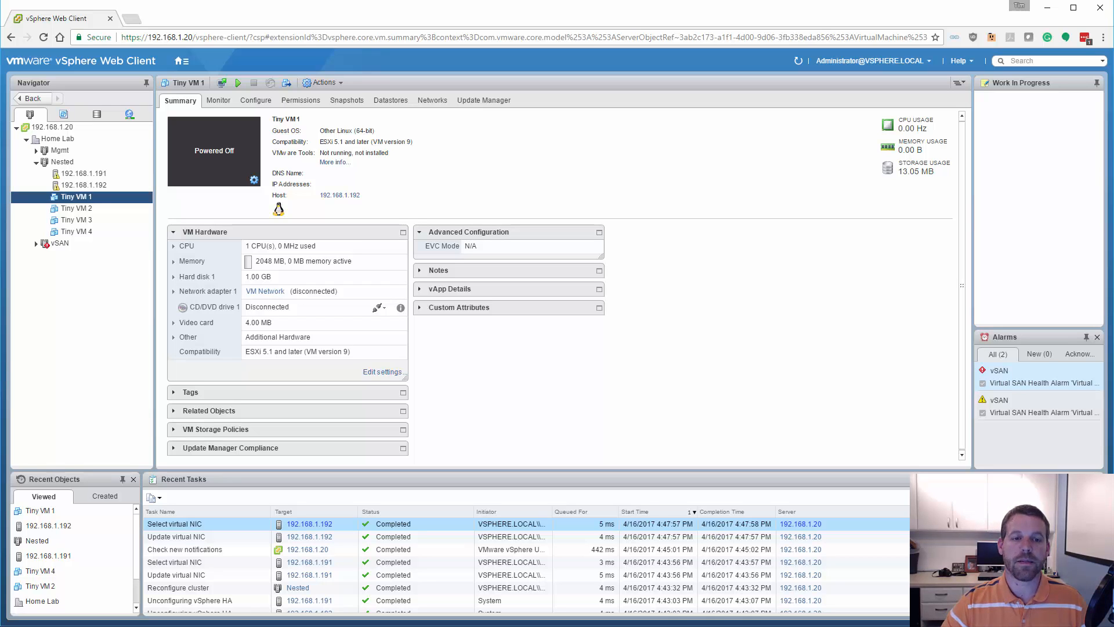
{"action": "left_click", "coordinate": [81, 164]}
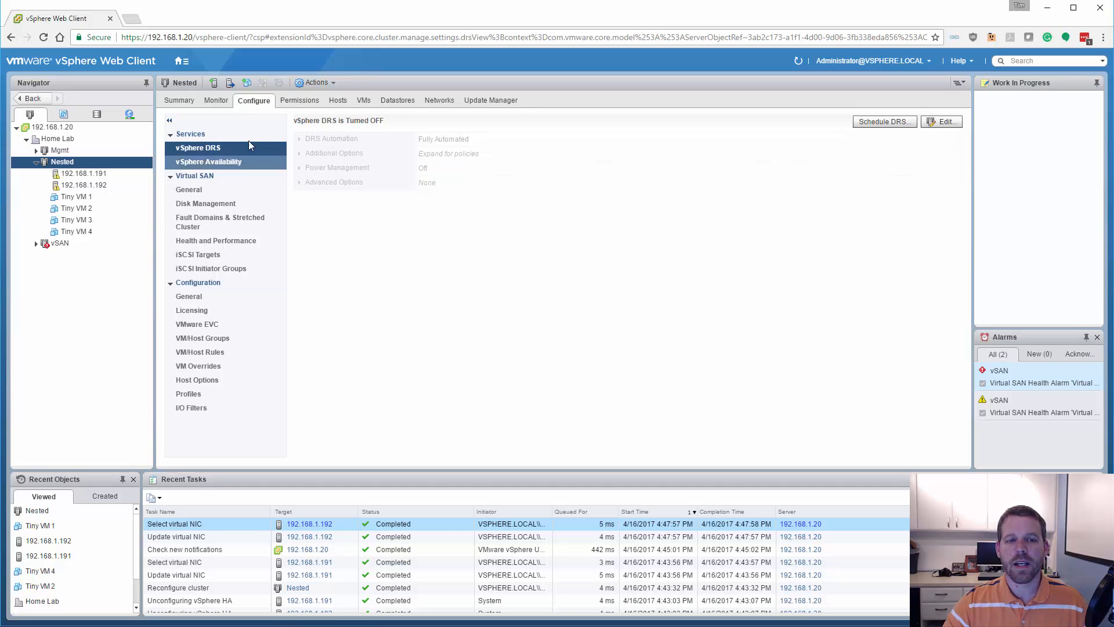
{"action": "left_click", "coordinate": [939, 121]}
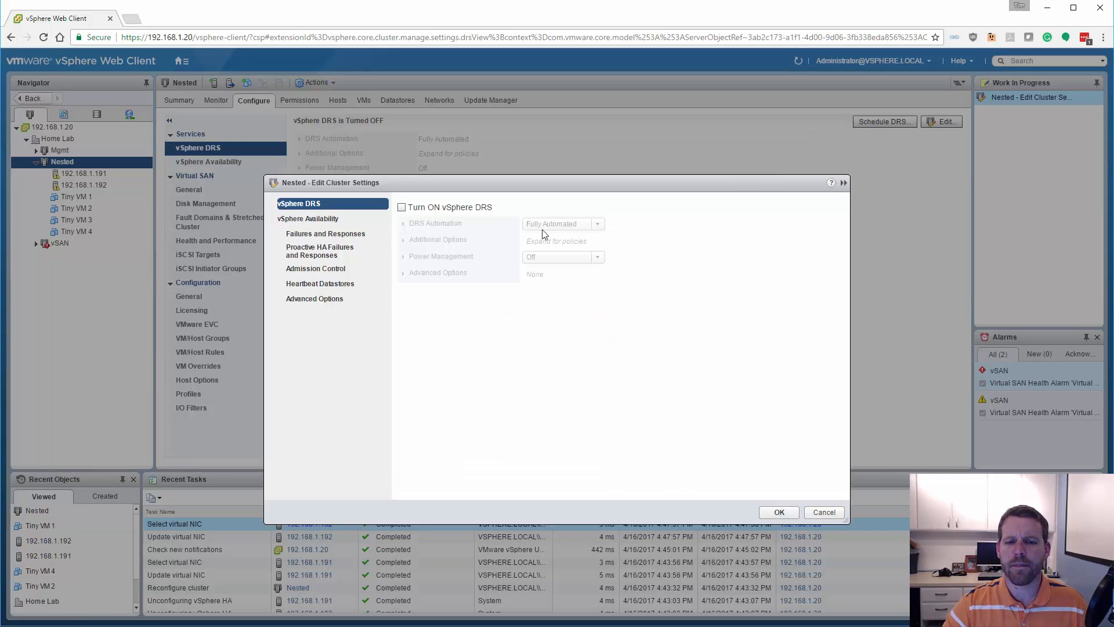
{"action": "left_click", "coordinate": [401, 207]}
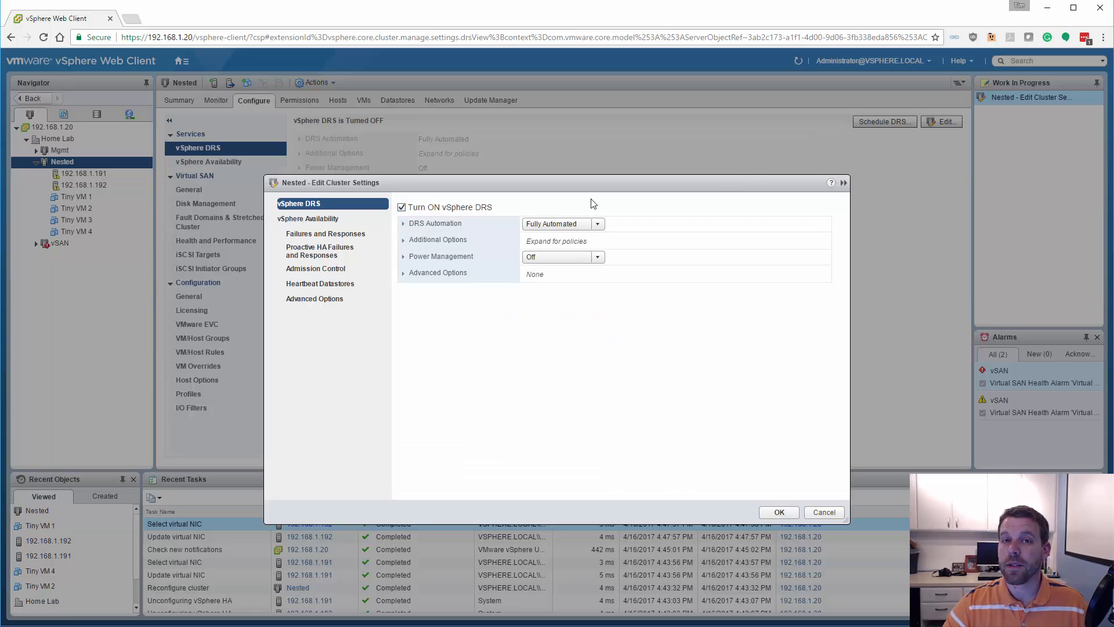
Try the aggressive, priority 4 and conservative DRS migration thresholds, ending back on the middle priority 3 setting
{"action": "left_click", "coordinate": [404, 224]}
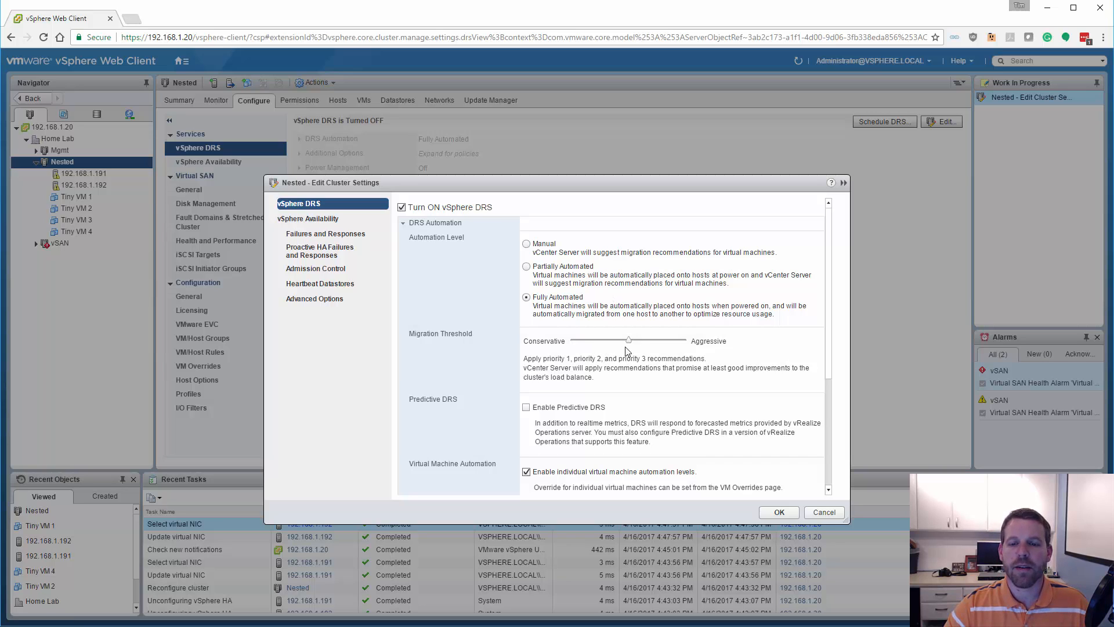
{"action": "left_click_drag", "start_coordinate": [628, 340], "coordinate": [690, 336]}
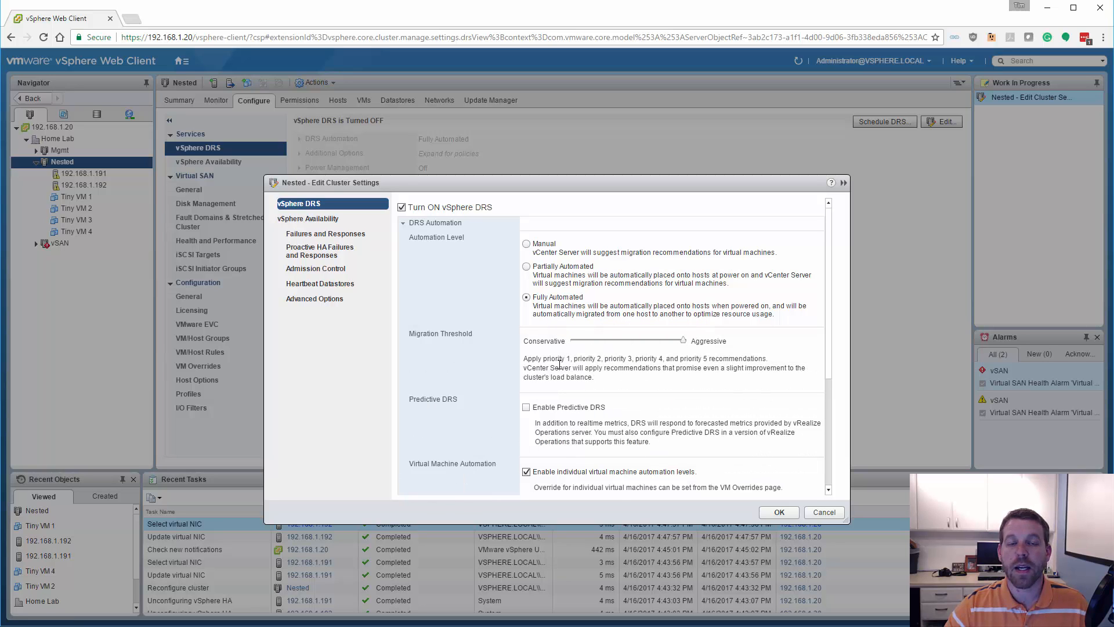
{"action": "left_click_drag", "start_coordinate": [532, 358], "coordinate": [691, 378]}
{"action": "left_click", "coordinate": [629, 341]}
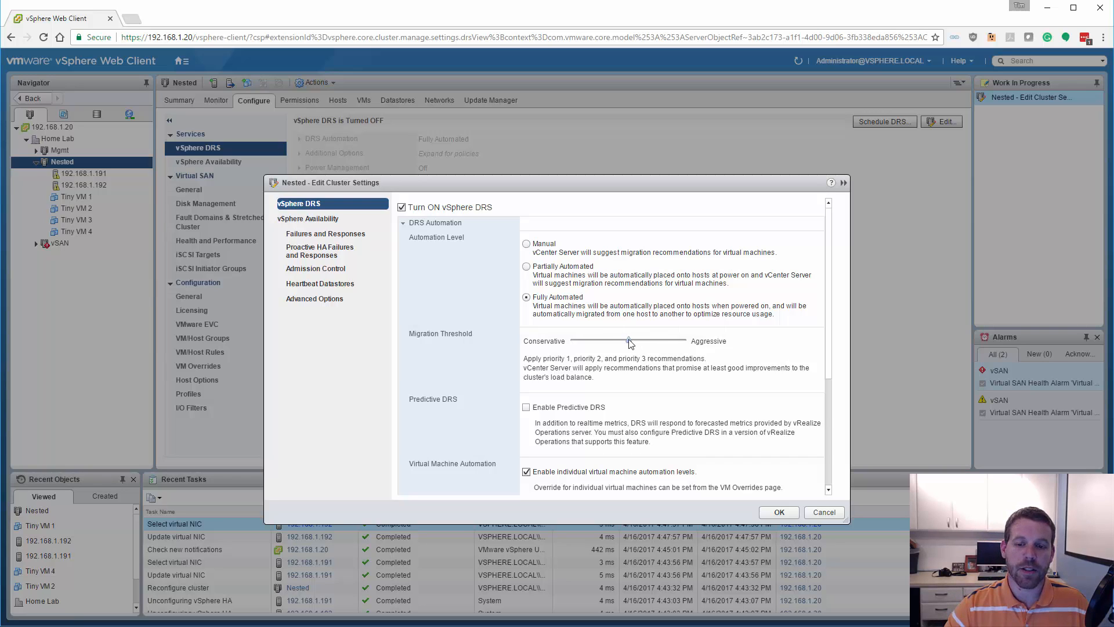
{"action": "left_click_drag", "start_coordinate": [629, 341], "coordinate": [647, 343]}
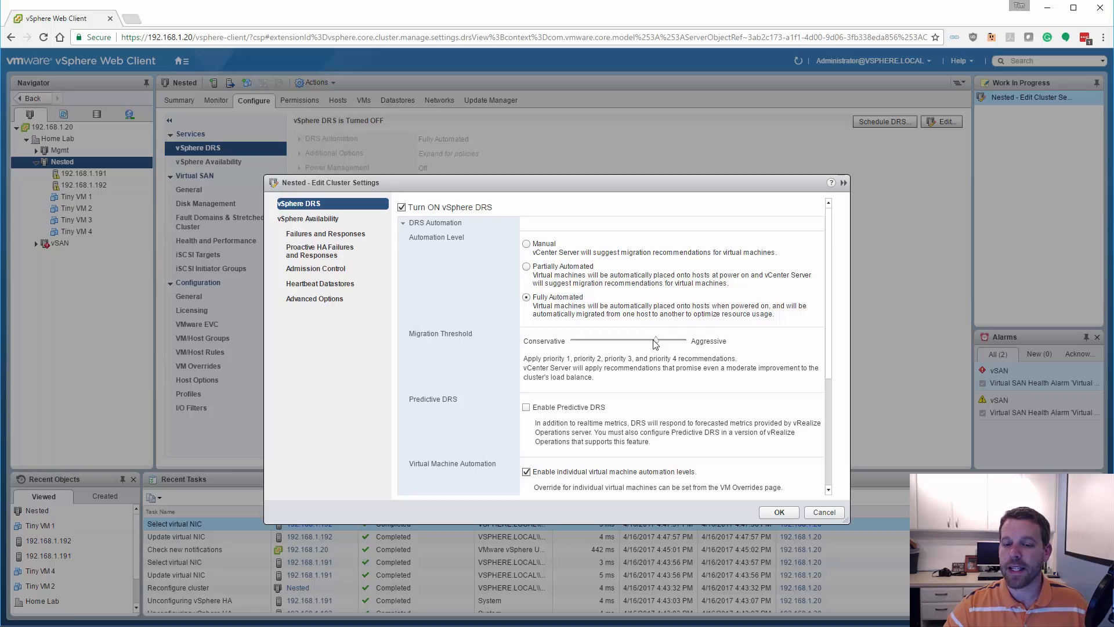
{"action": "left_click_drag", "start_coordinate": [654, 341], "coordinate": [628, 341]}
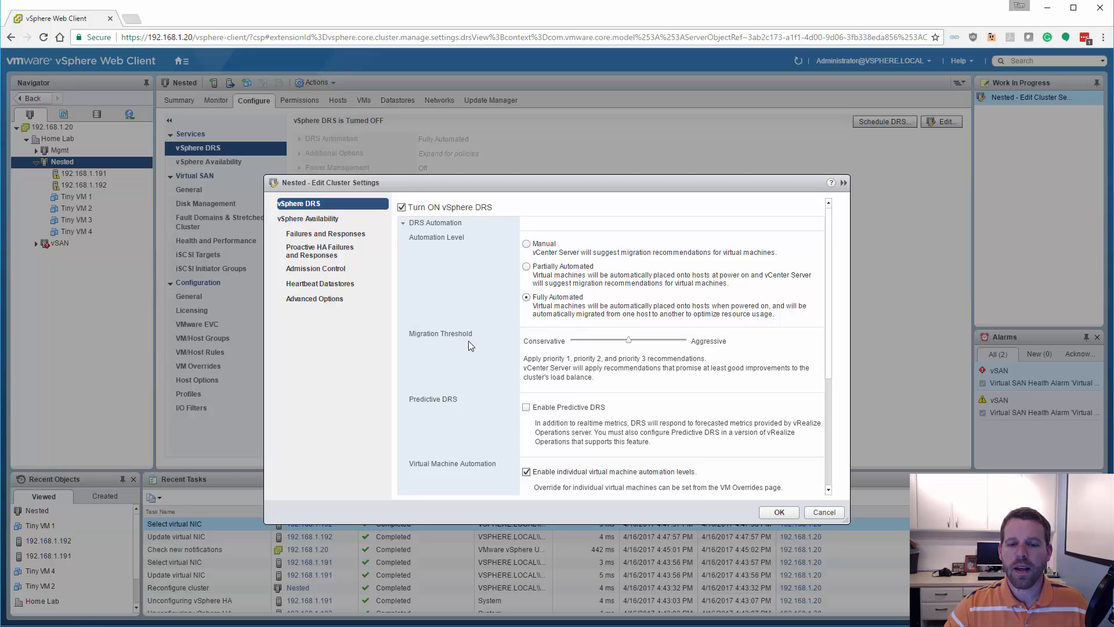
{"action": "key", "text": "Left"}
{"action": "key", "text": "Left"}
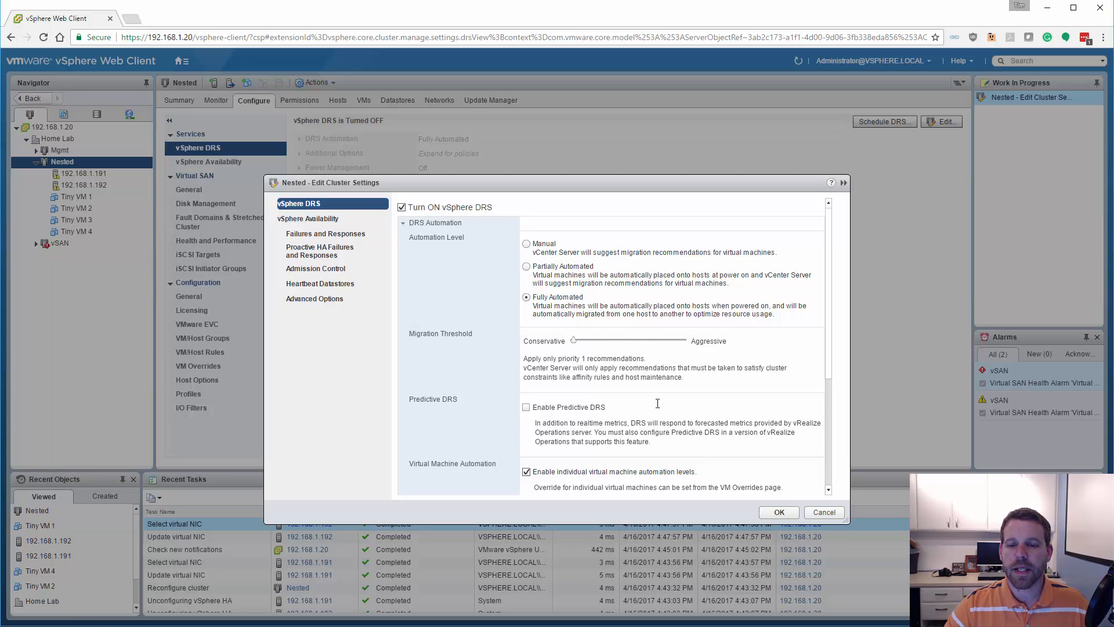
{"action": "left_click", "coordinate": [630, 342]}
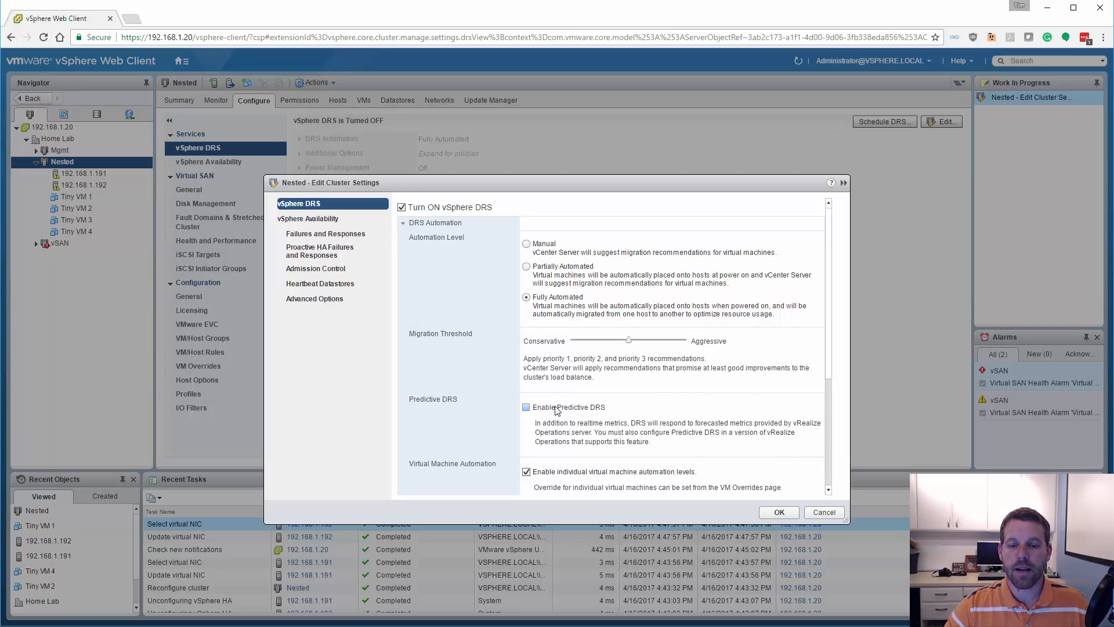
Review the Predictive DRS requirements, virtual machine automation and additional DRS options of the cluster
{"action": "scroll", "coordinate": [831, 408], "scroll_direction": "down", "scroll_amount": 3}
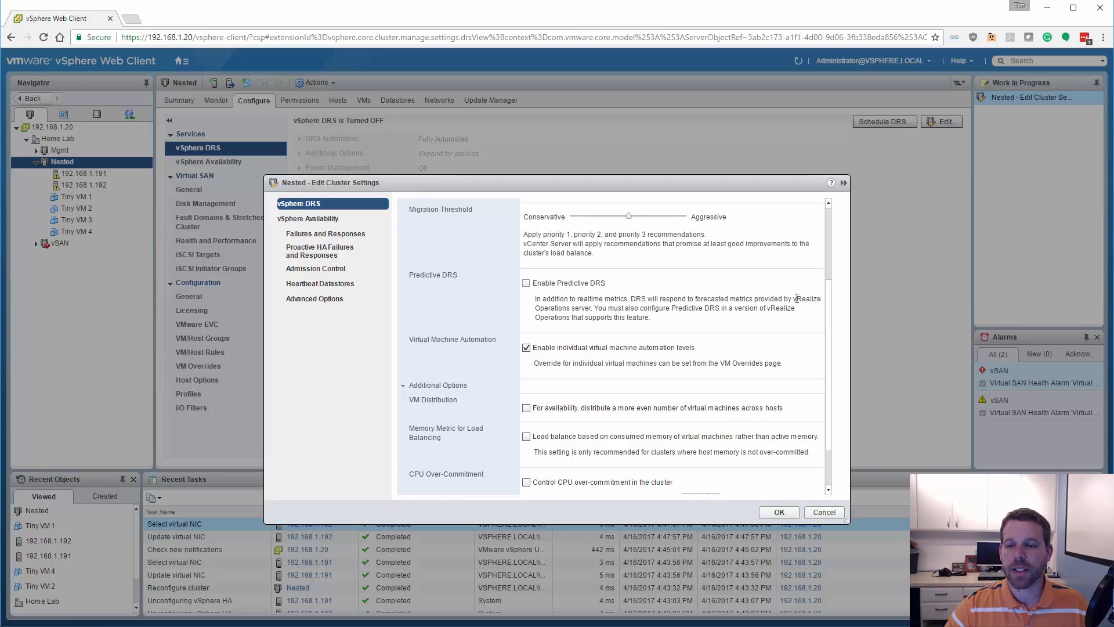
{"action": "left_click_drag", "start_coordinate": [793, 298], "coordinate": [592, 307]}
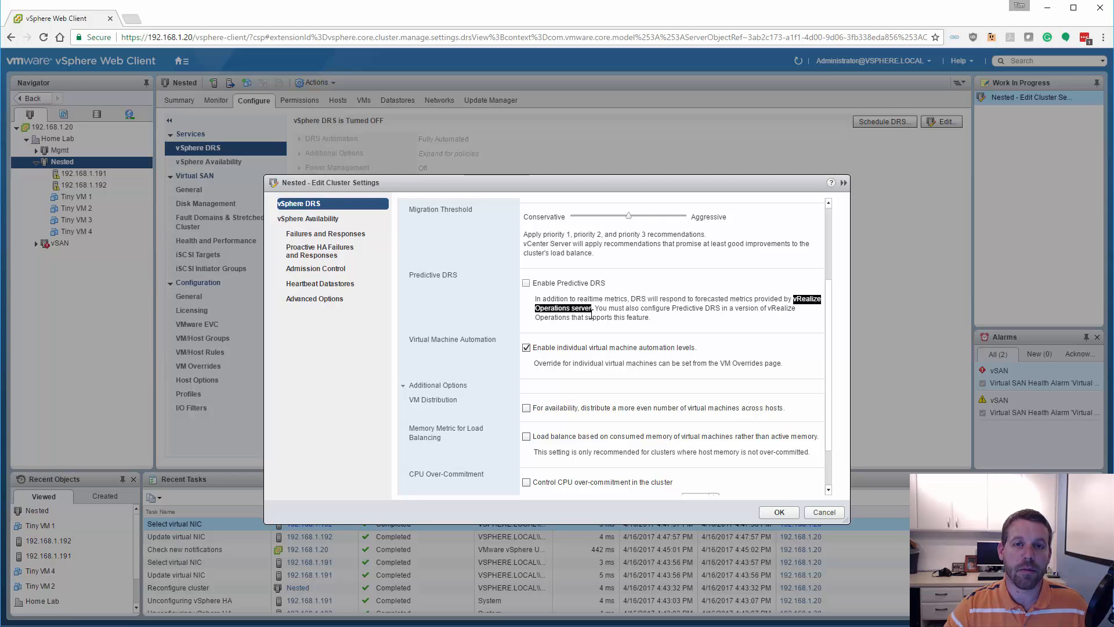
{"action": "left_click", "coordinate": [544, 301]}
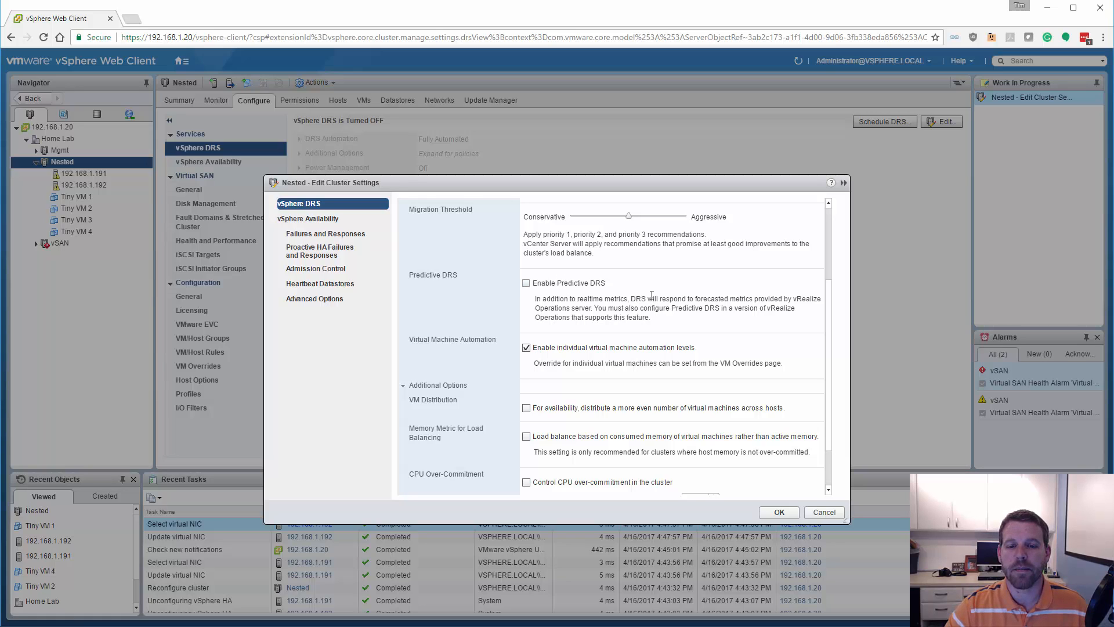
{"action": "scroll", "coordinate": [742, 320], "scroll_direction": "down", "scroll_amount": 1}
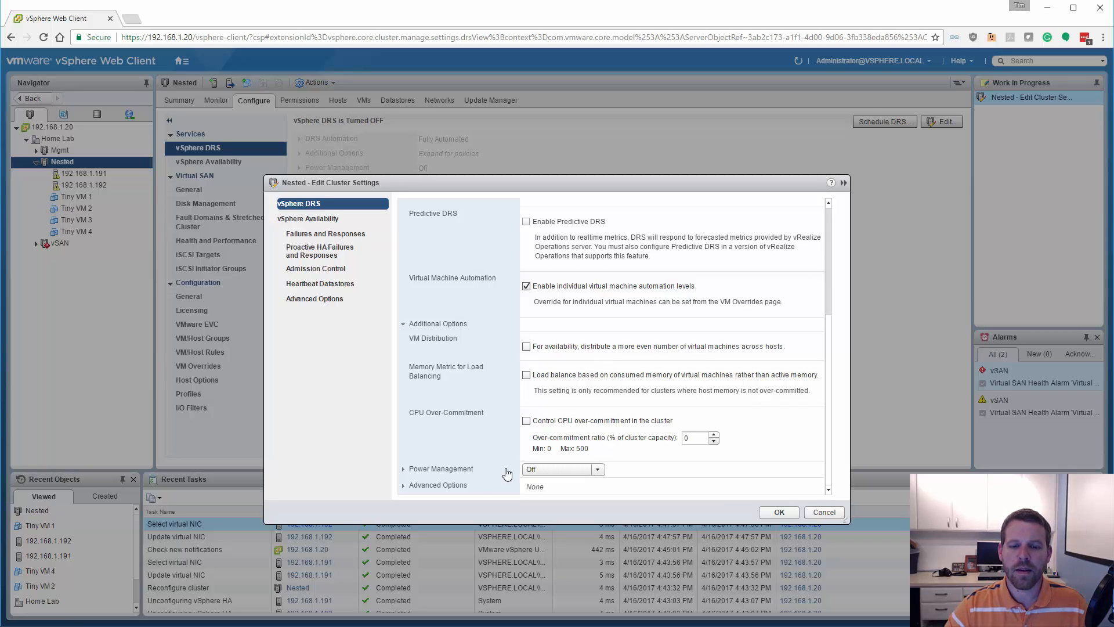
Examine the DRS power management automation levels and the Wake-on-LAN, IPMI and iLO requirements for DPM
{"action": "left_click", "coordinate": [432, 470]}
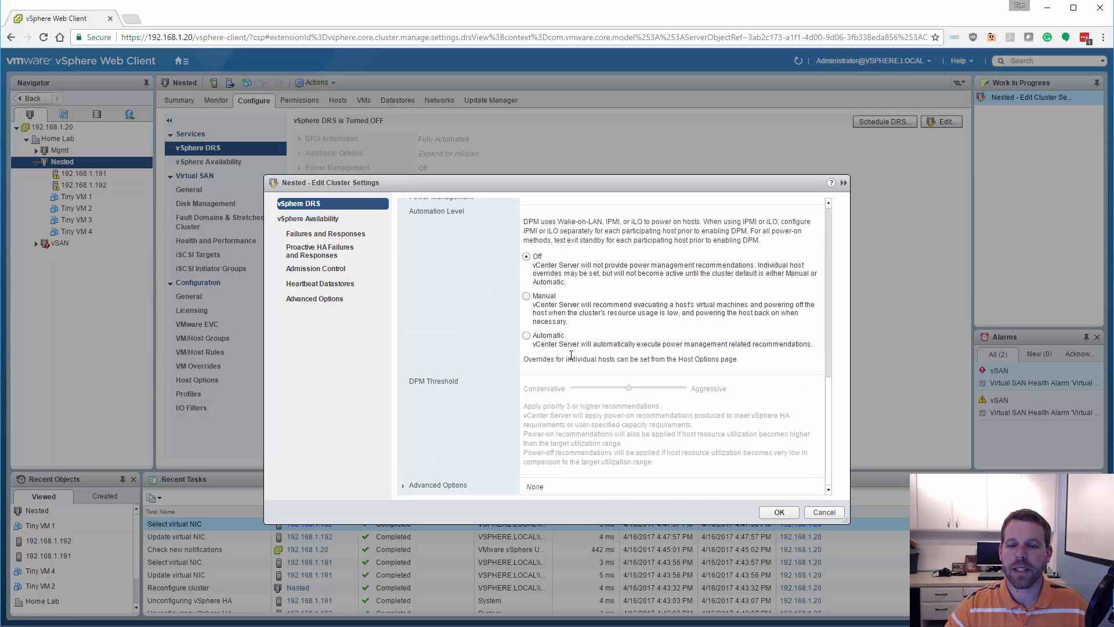
{"action": "scroll", "coordinate": [752, 385], "scroll_direction": "up", "scroll_amount": 5}
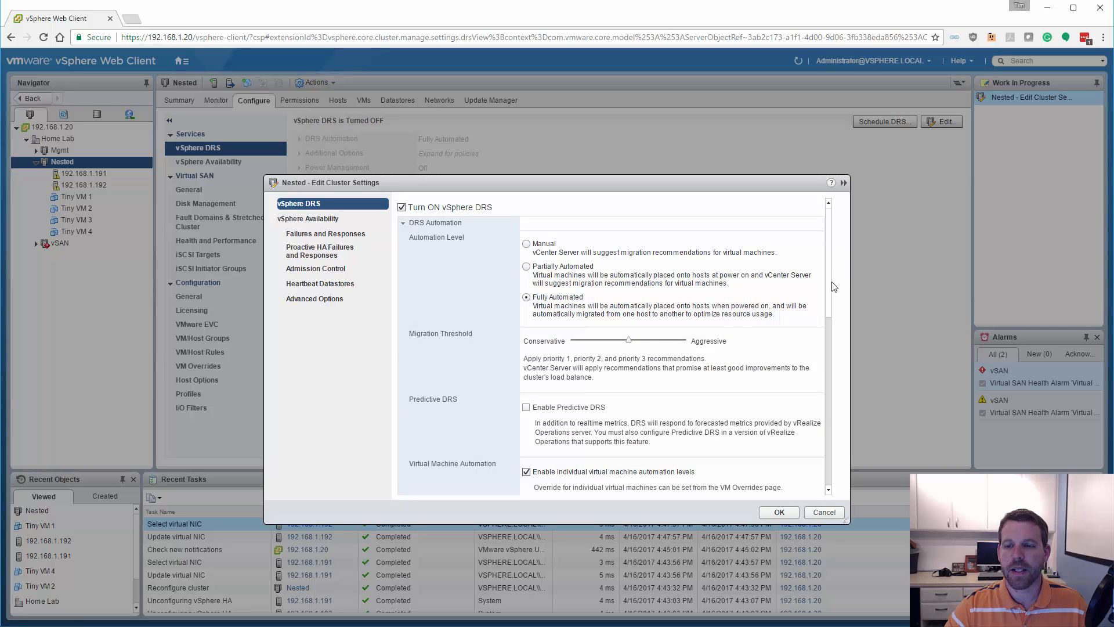
{"action": "left_click_drag", "start_coordinate": [829, 287], "coordinate": [818, 447]}
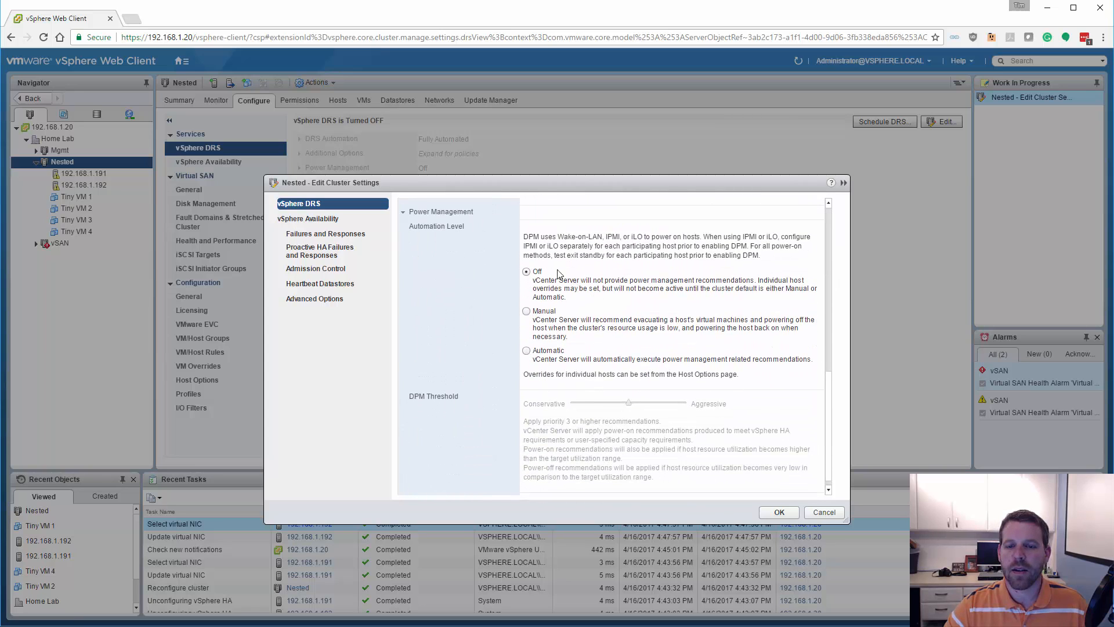
{"action": "left_click_drag", "start_coordinate": [523, 237], "coordinate": [770, 256]}
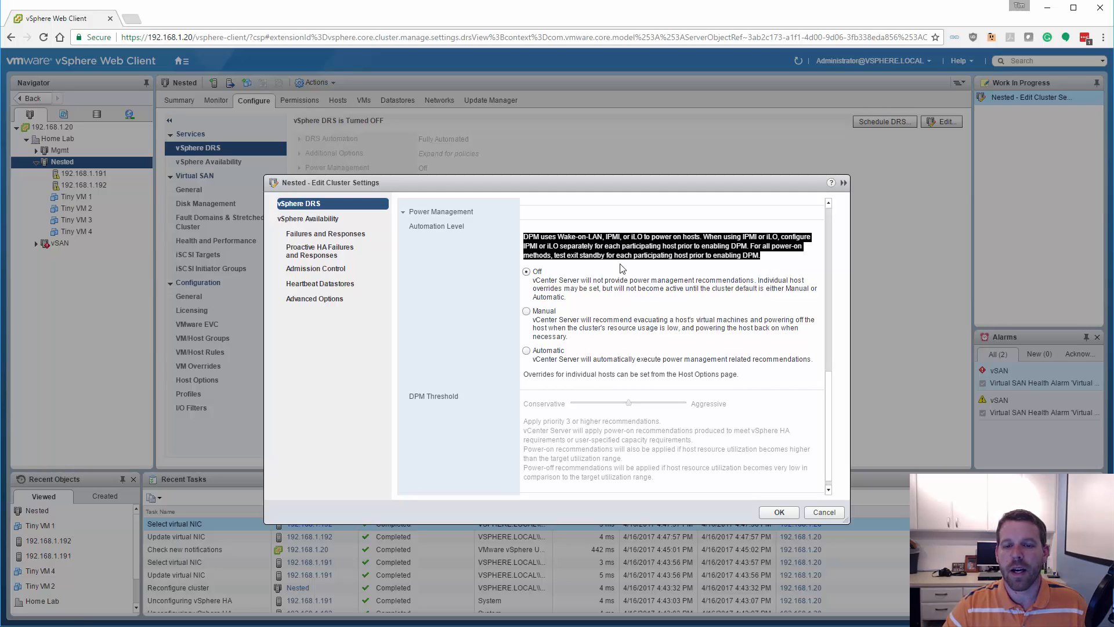
{"action": "left_click", "coordinate": [568, 251]}
{"action": "left_click_drag", "start_coordinate": [523, 246], "coordinate": [579, 246]}
{"action": "left_click", "coordinate": [577, 247]}
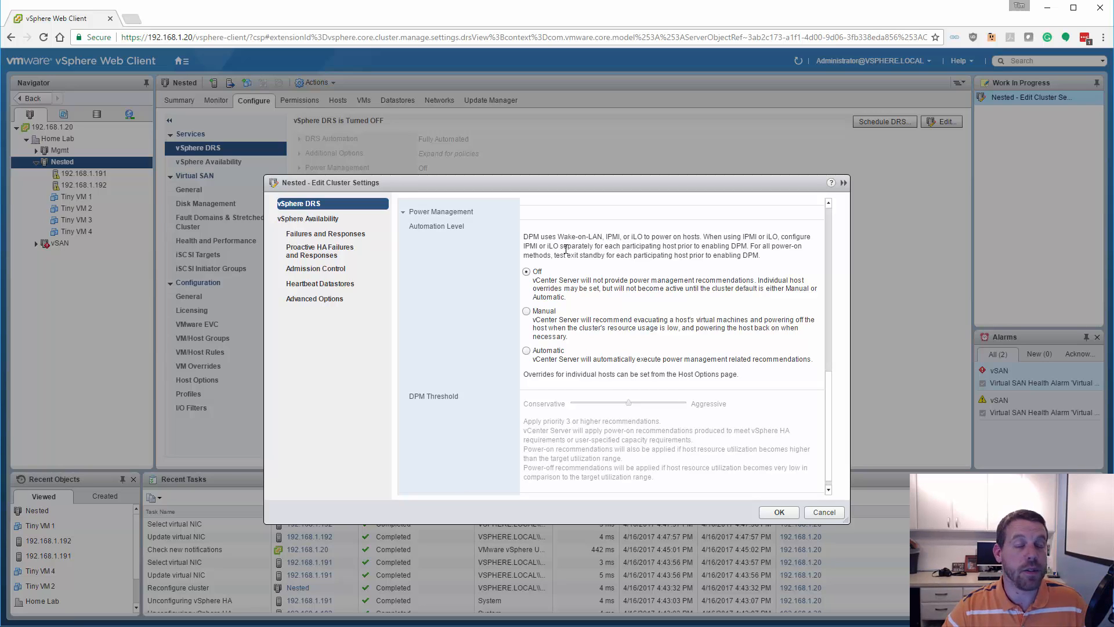
{"action": "left_click", "coordinate": [404, 212]}
{"action": "scroll", "coordinate": [406, 250], "scroll_direction": "up", "scroll_amount": 10}
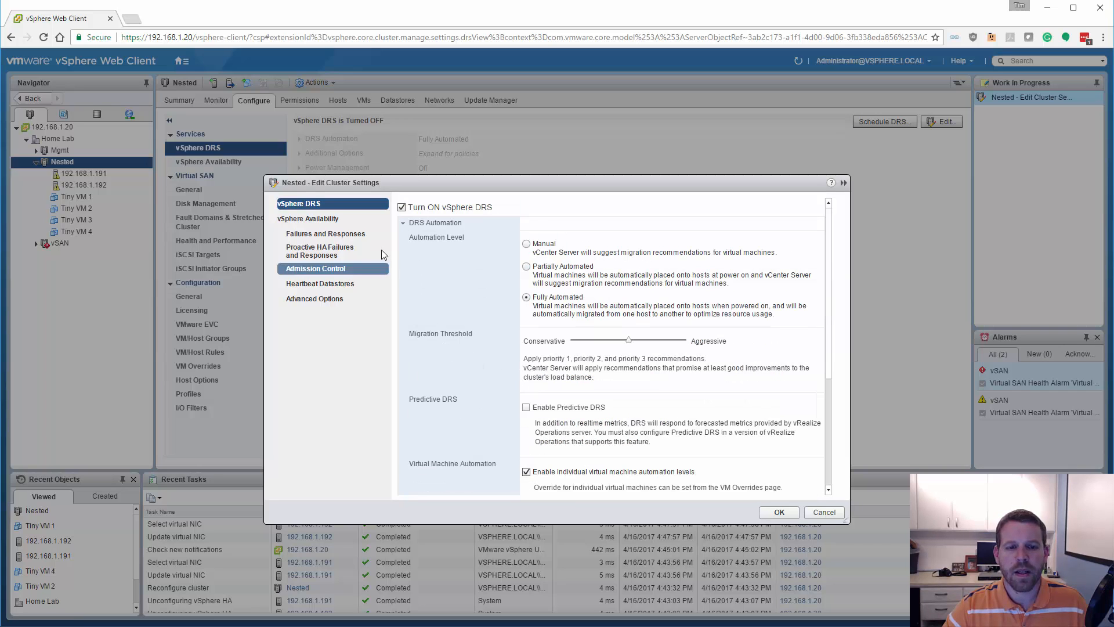
Turn on vSphere HA for the cluster and check the available host failure responses, keeping Restart VMs
{"action": "left_click", "coordinate": [320, 220]}
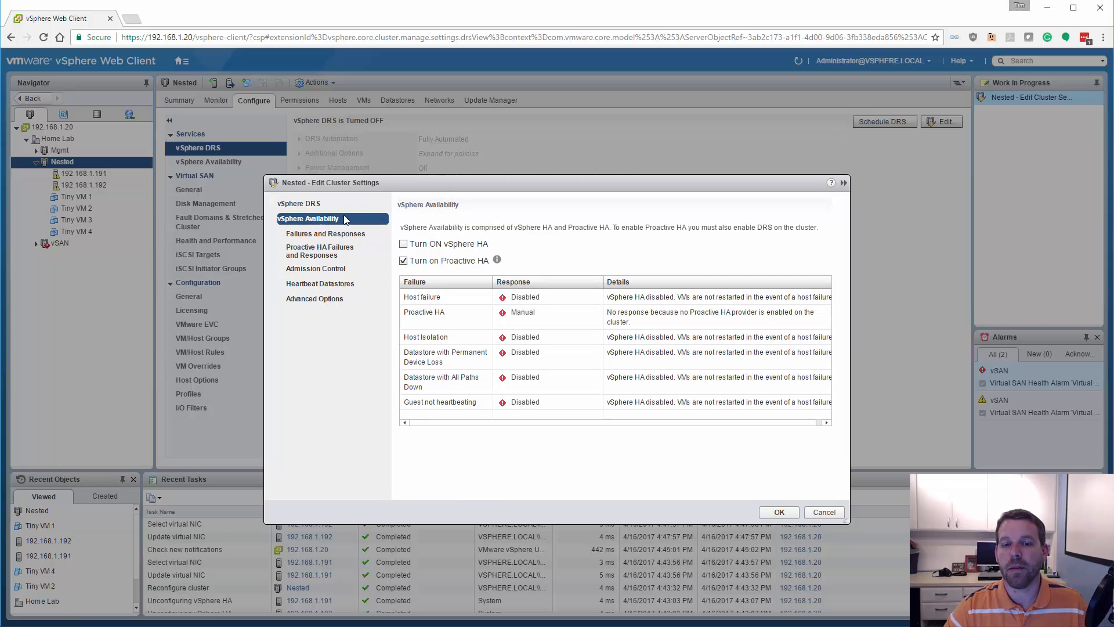
{"action": "left_click", "coordinate": [403, 244]}
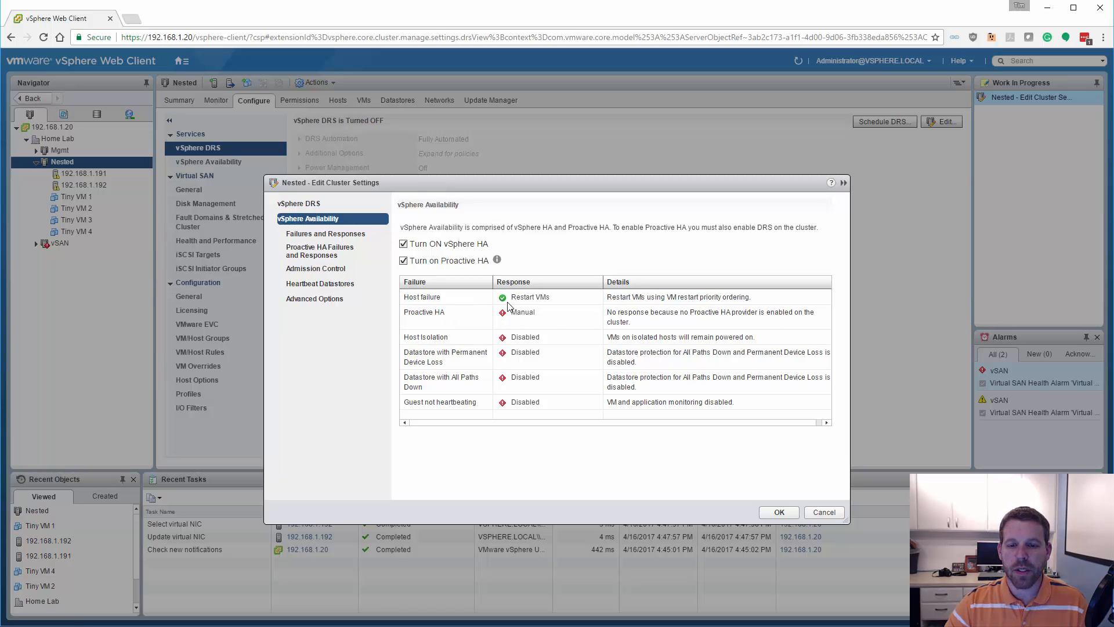
{"action": "left_click", "coordinate": [324, 234]}
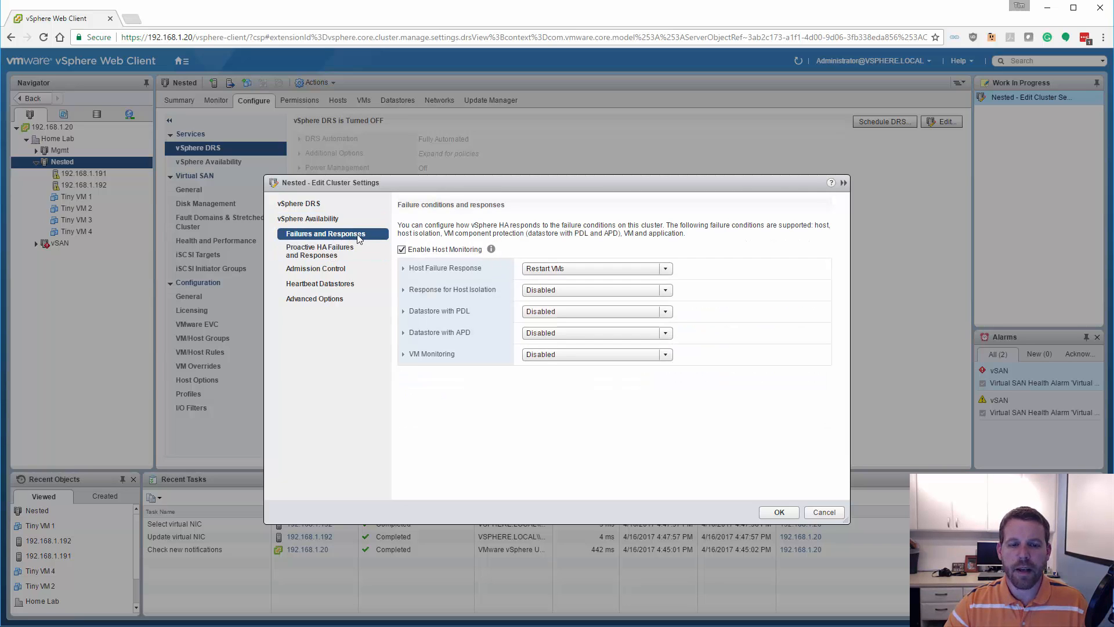
{"action": "left_click", "coordinate": [667, 268]}
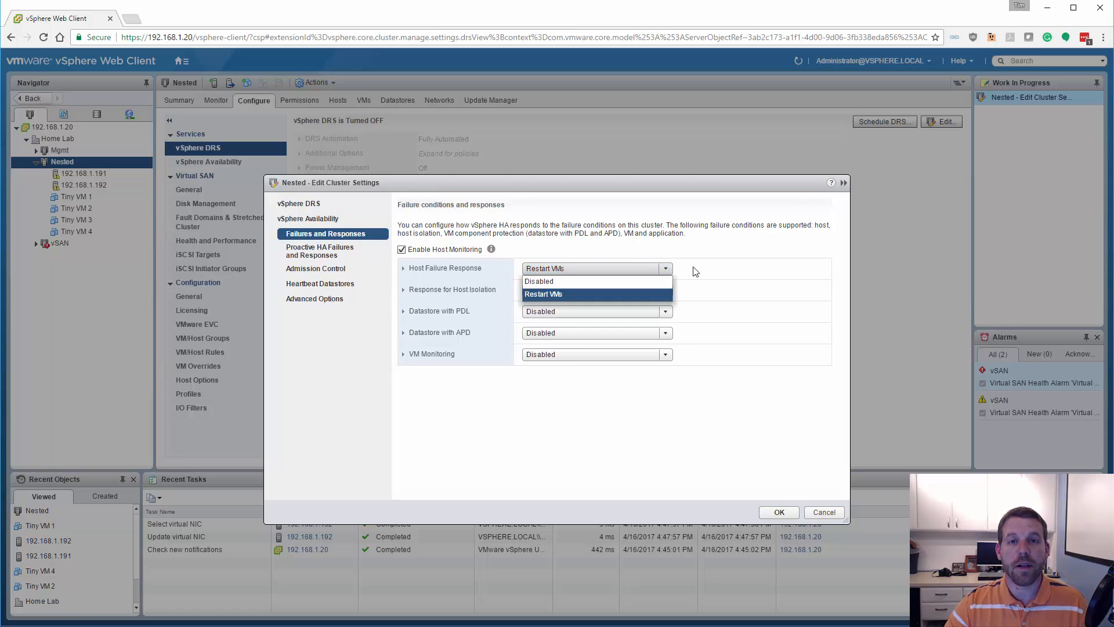
{"action": "left_click", "coordinate": [695, 271]}
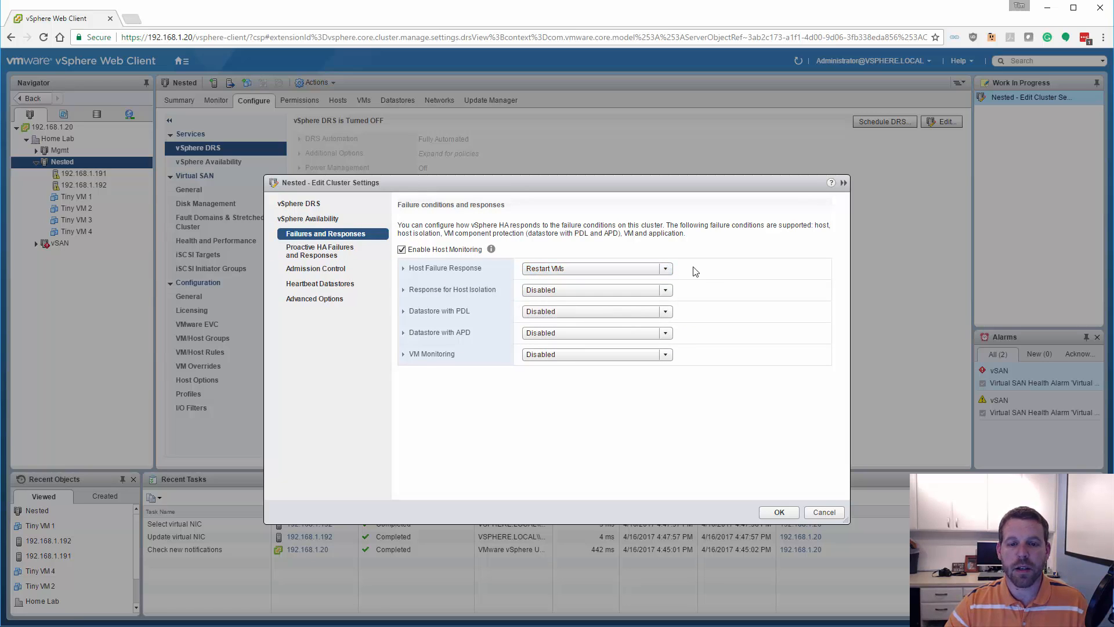
Set the HA response for host isolation to Shut down and restart VMs
{"action": "left_click", "coordinate": [667, 290]}
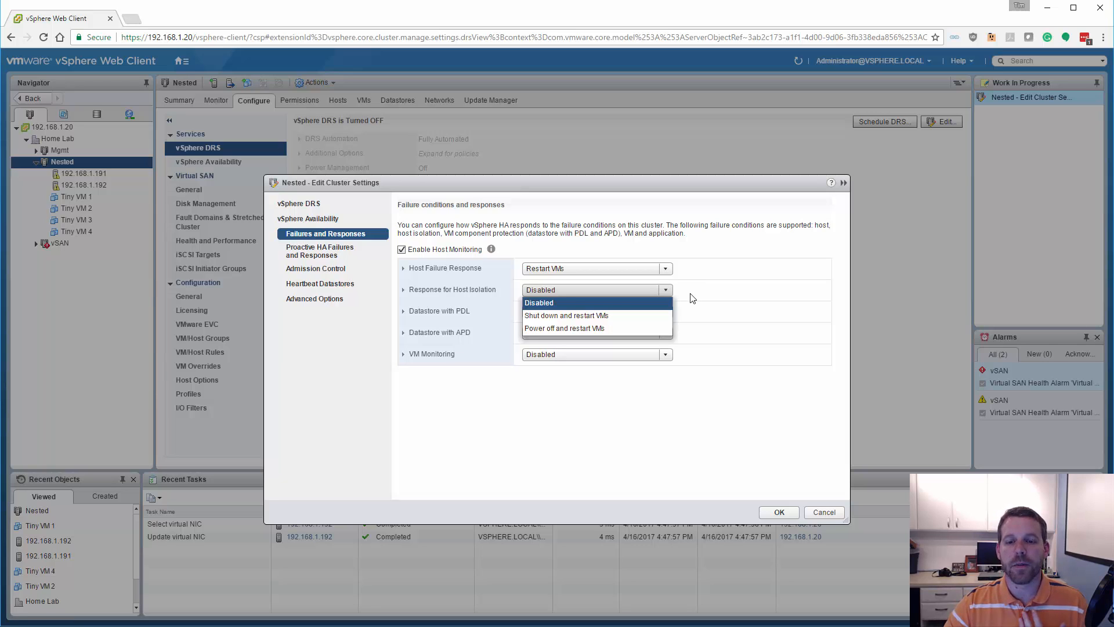
{"action": "left_click", "coordinate": [686, 297]}
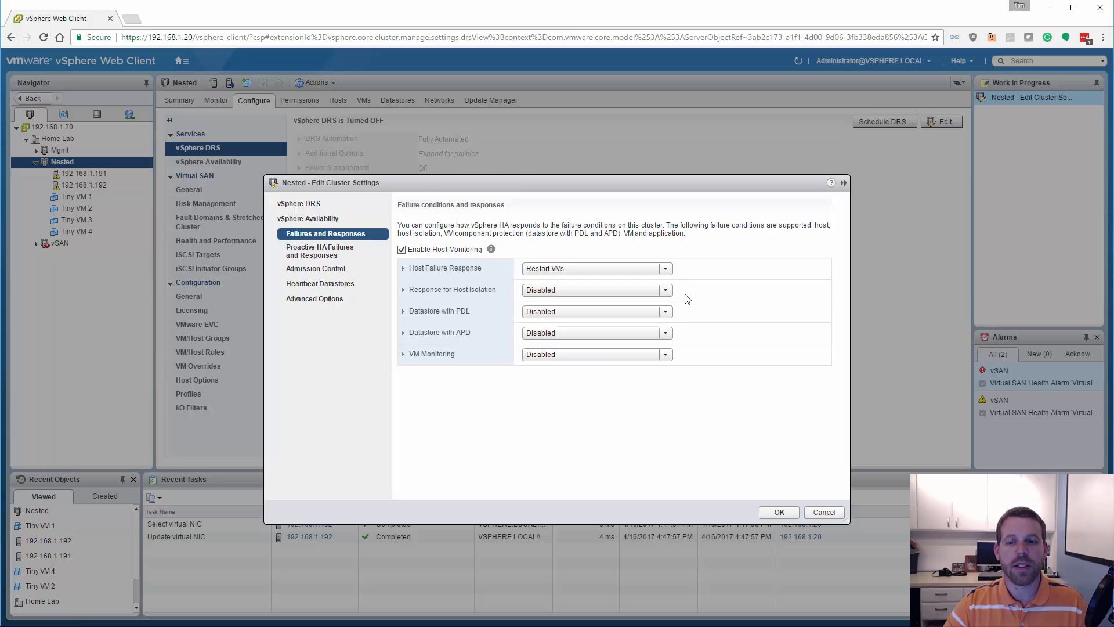
{"action": "left_click", "coordinate": [673, 296]}
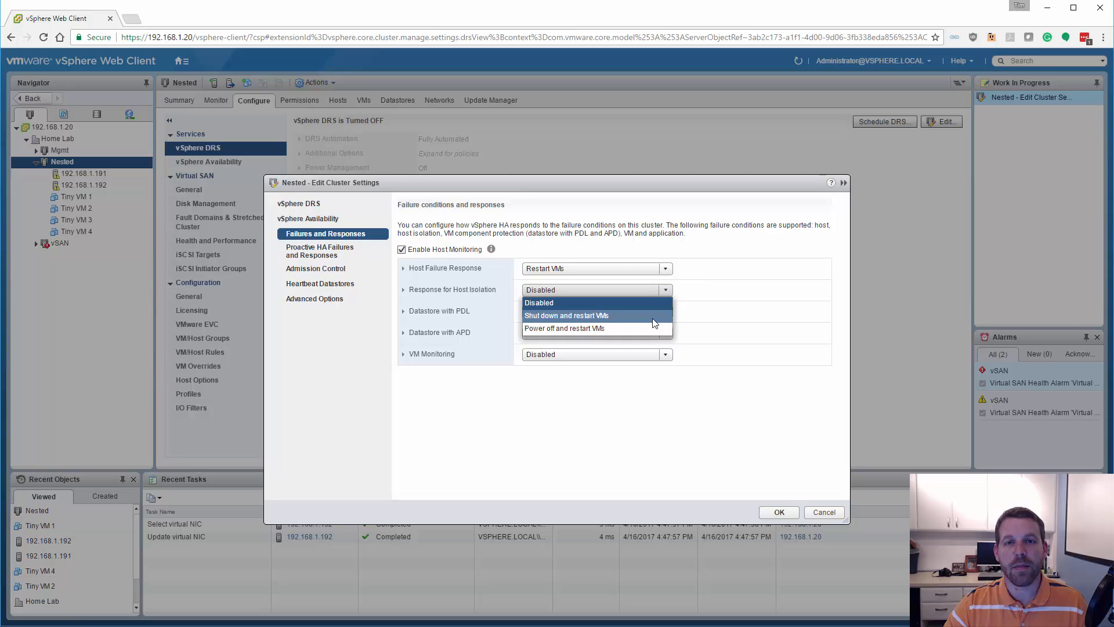
{"action": "left_click", "coordinate": [654, 316]}
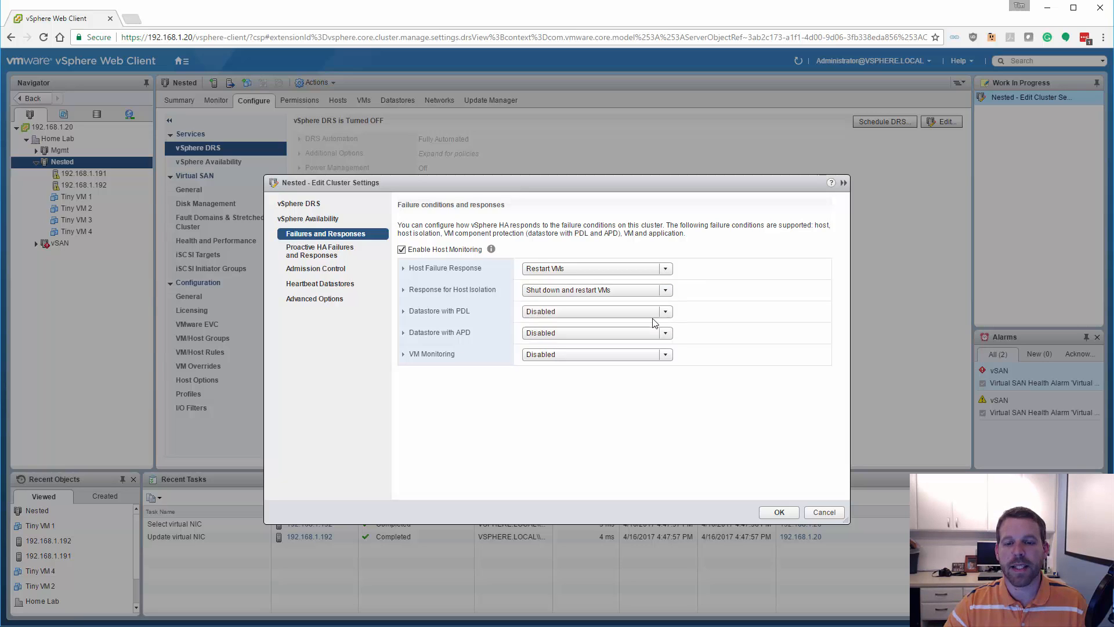
Try Power off and restart VMs as the response for host isolation, and finally set it to Disabled
{"action": "left_click", "coordinate": [666, 291]}
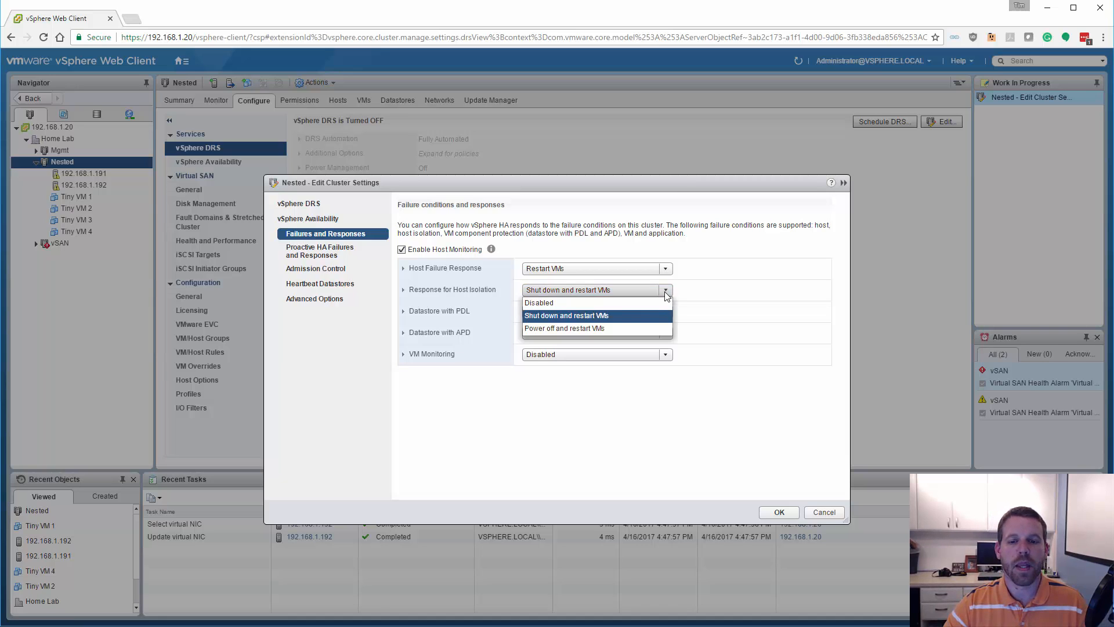
{"action": "left_click", "coordinate": [619, 329]}
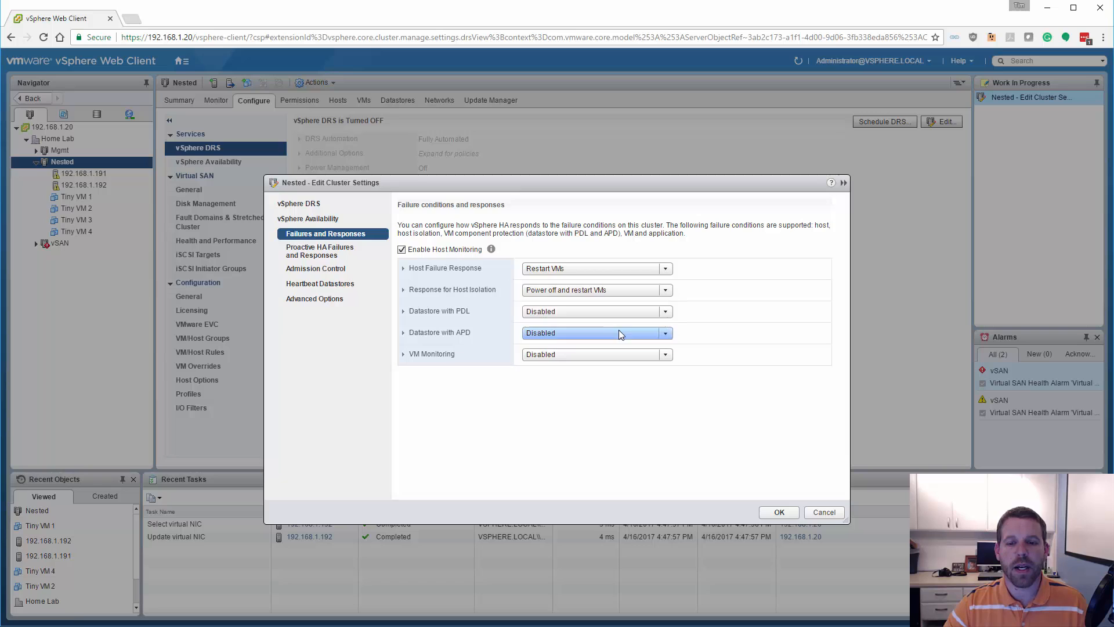
{"action": "left_click", "coordinate": [671, 294]}
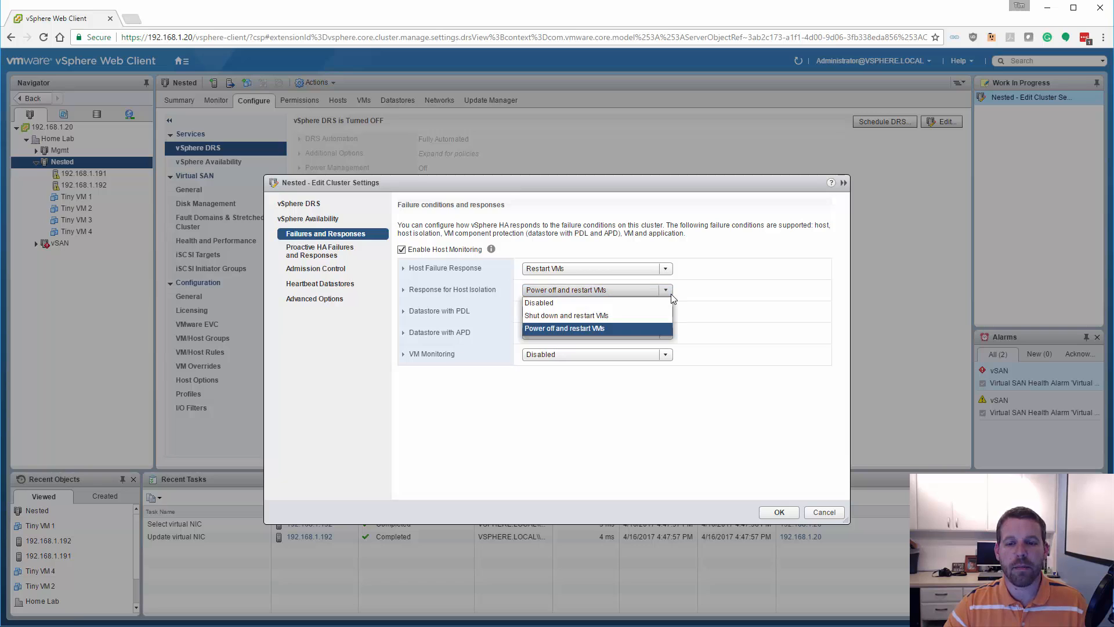
{"action": "left_click", "coordinate": [629, 302]}
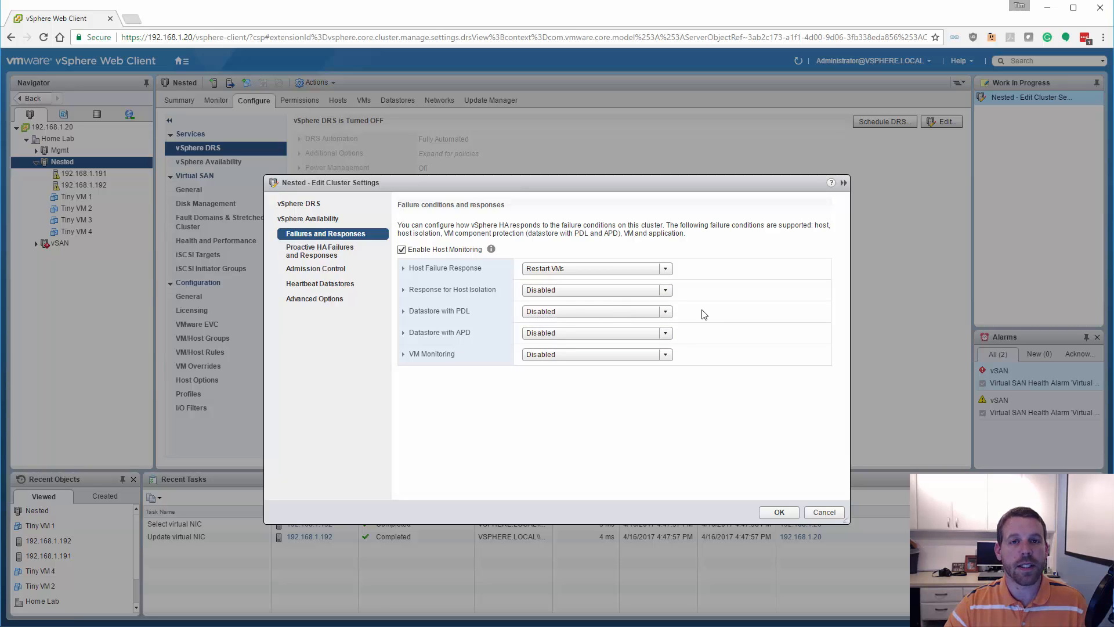
Review the failure response options for Datastore with PDL, Datastore with APD and VM Monitoring, including heartbeat monitoring sensitivity
{"action": "left_click", "coordinate": [618, 316]}
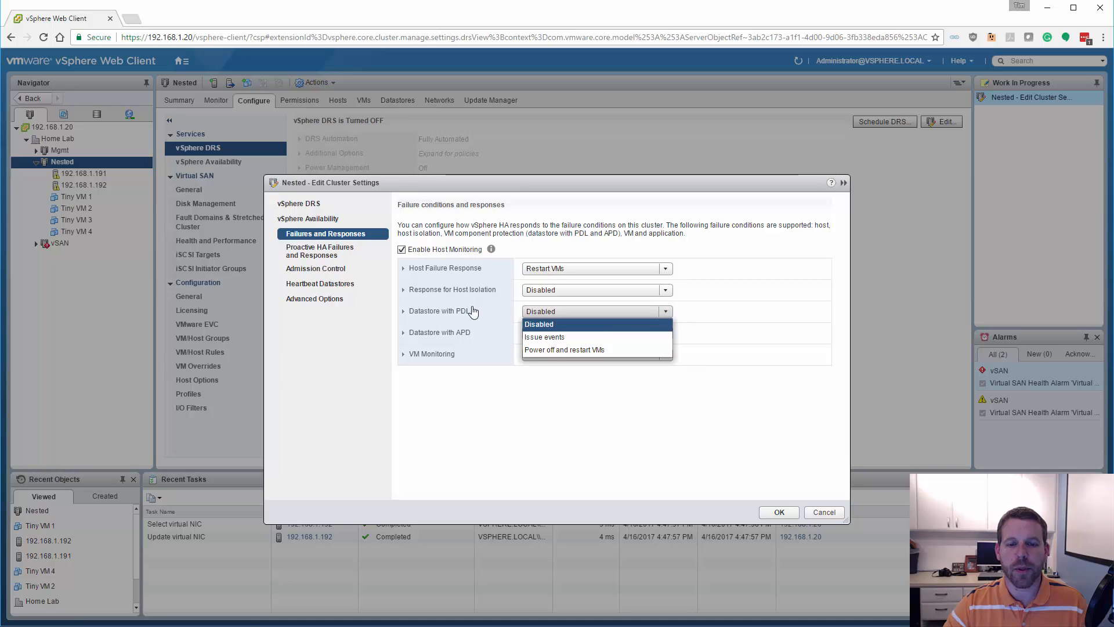
{"action": "left_click", "coordinate": [406, 313]}
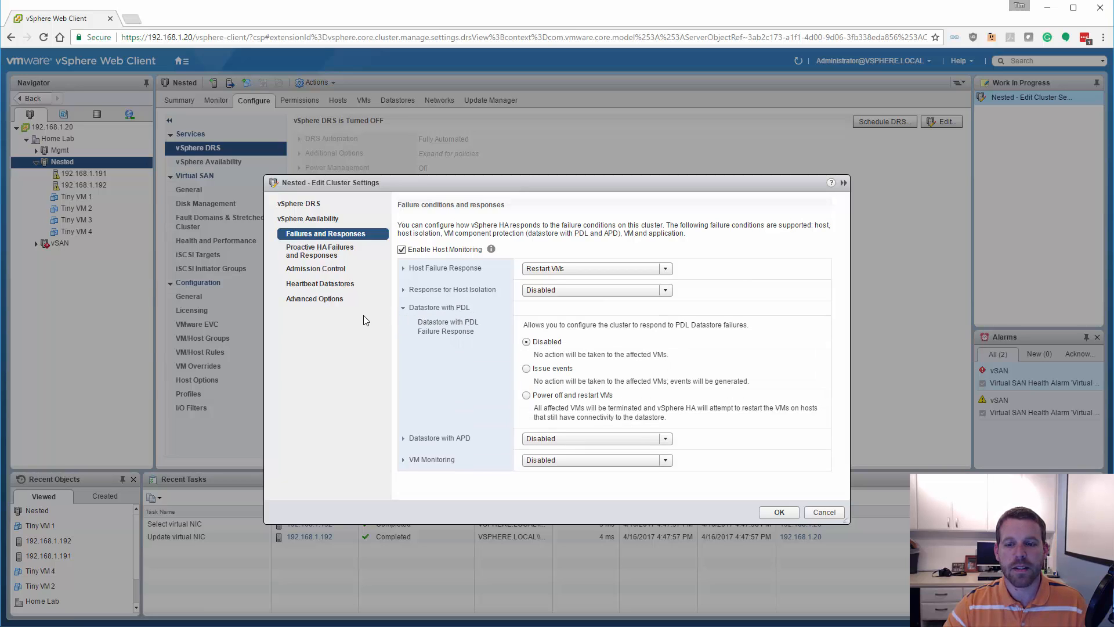
{"action": "left_click", "coordinate": [403, 308]}
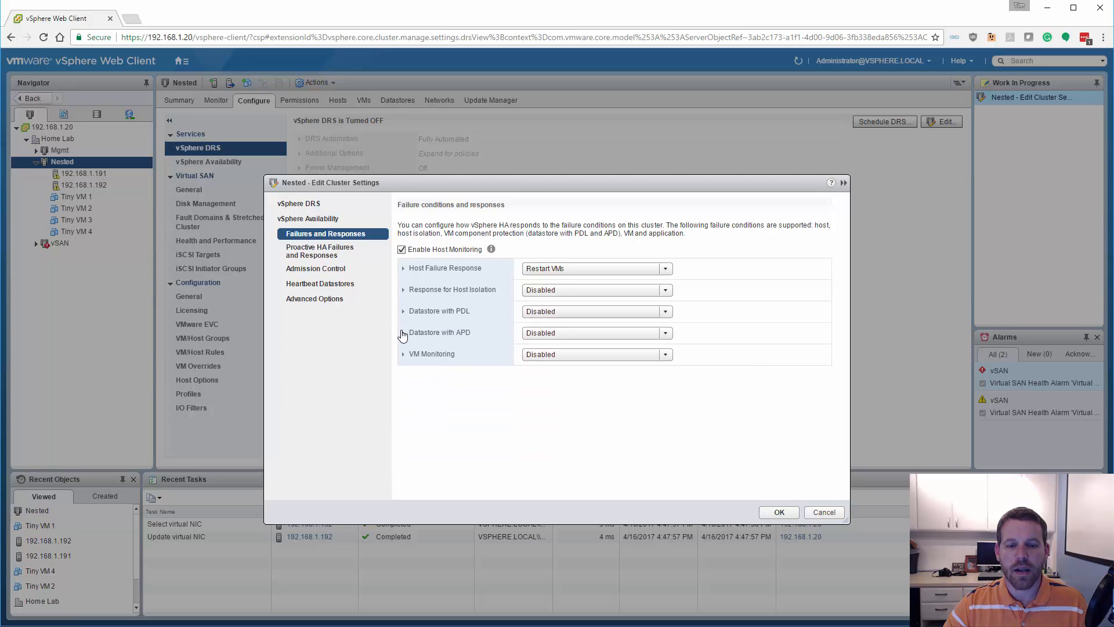
{"action": "left_click", "coordinate": [404, 330]}
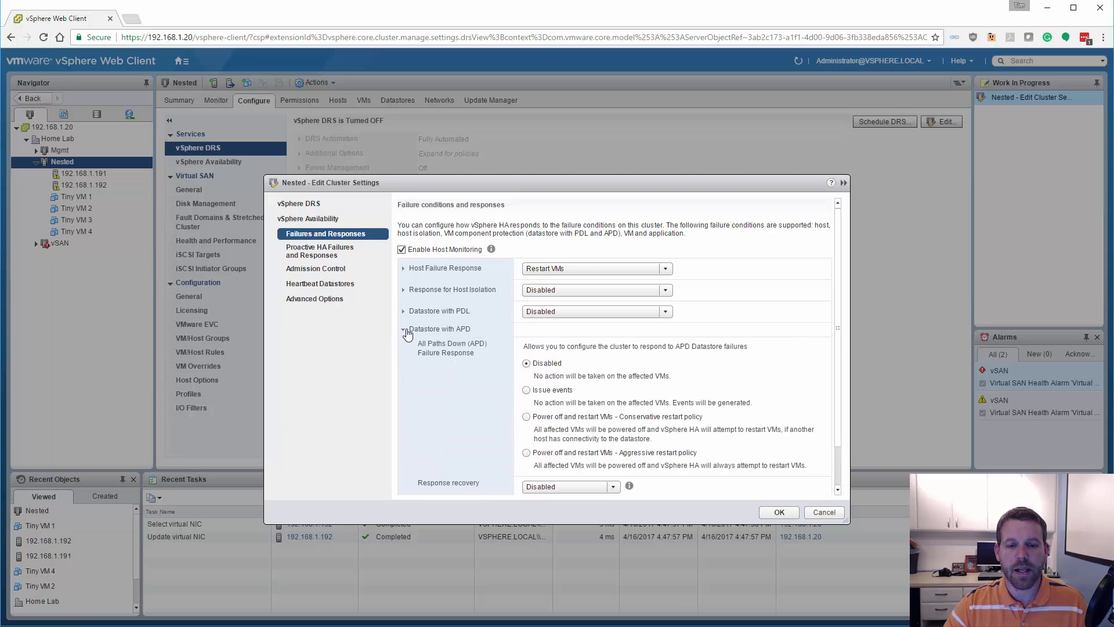
{"action": "left_click", "coordinate": [404, 330]}
{"action": "left_click", "coordinate": [404, 350]}
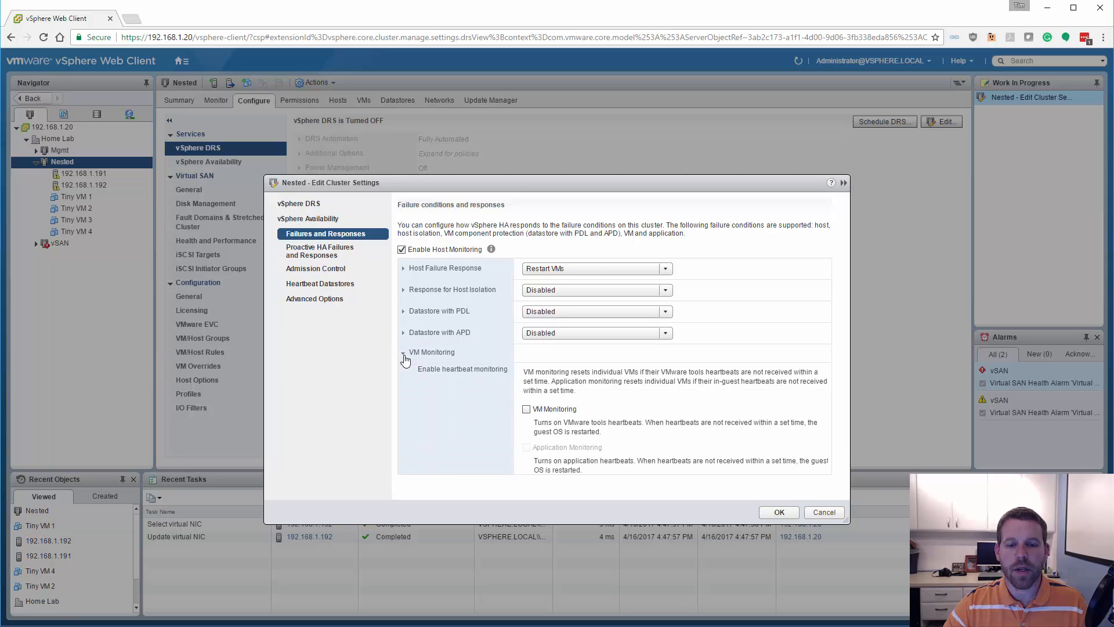
{"action": "scroll", "coordinate": [671, 405], "scroll_direction": "down", "scroll_amount": 2}
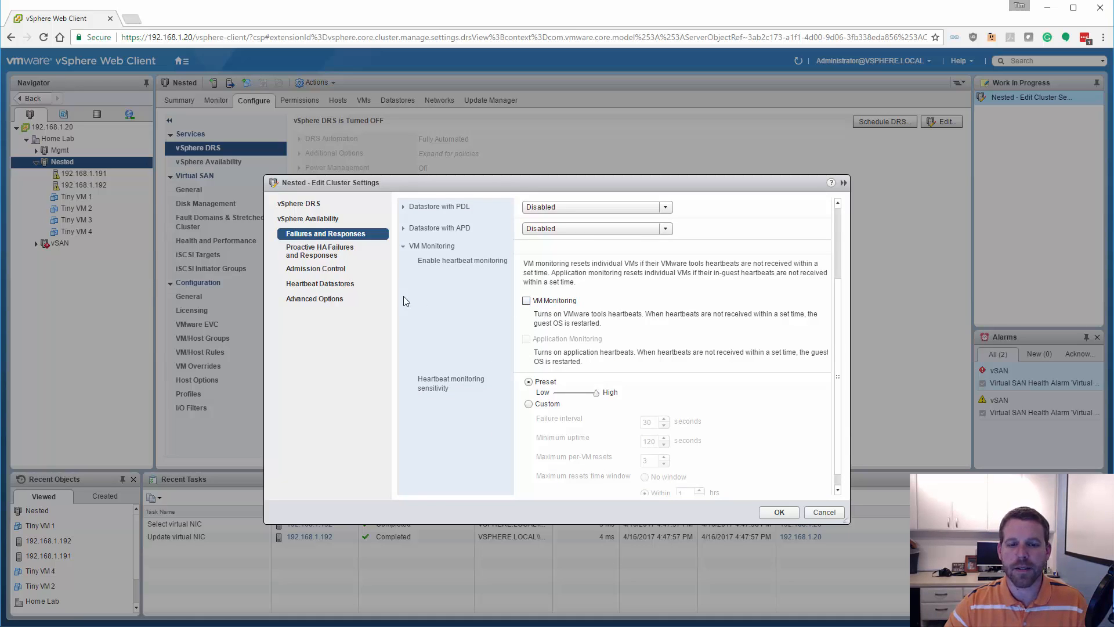
{"action": "left_click", "coordinate": [405, 247]}
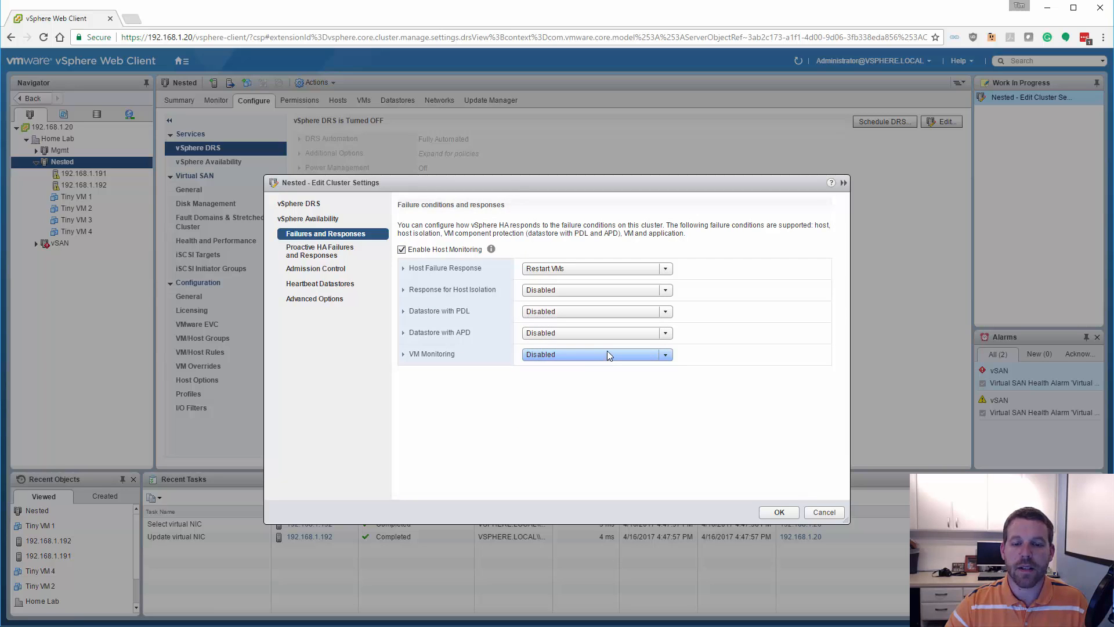
Examine the Manual and Automated automation levels in the Proactive HA failures and responses settings
{"action": "left_click", "coordinate": [329, 255]}
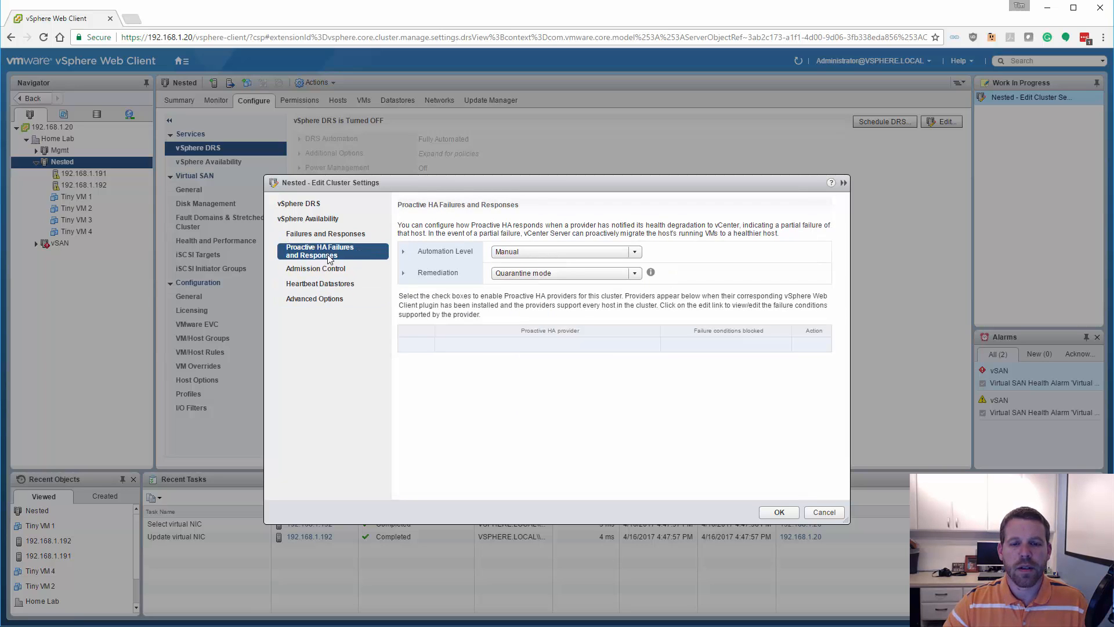
{"action": "left_click", "coordinate": [409, 253]}
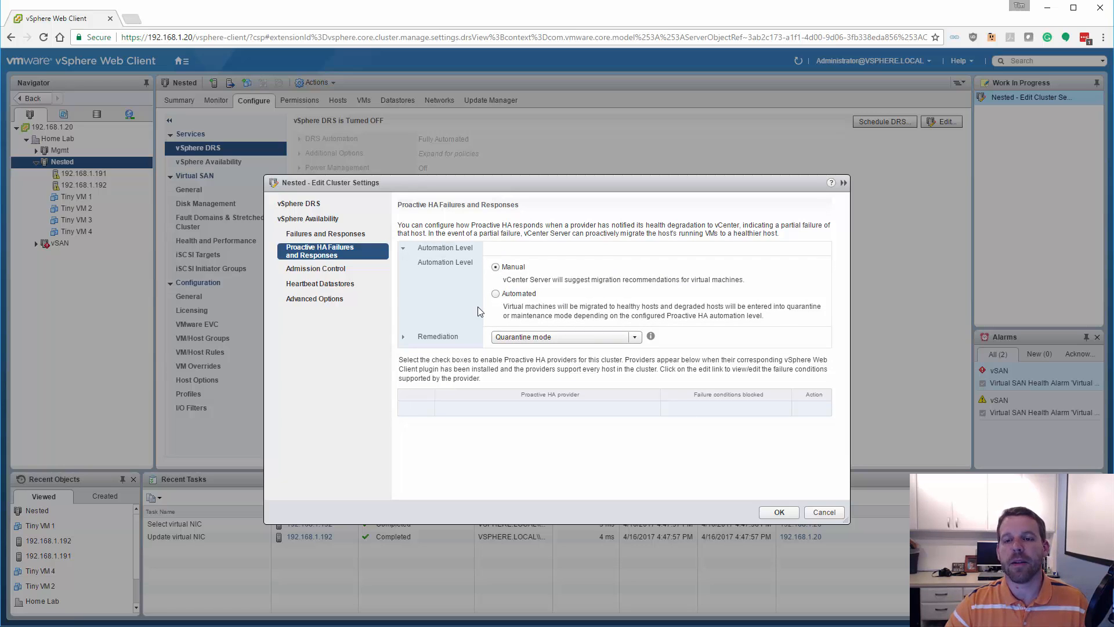
{"action": "left_click", "coordinate": [406, 249]}
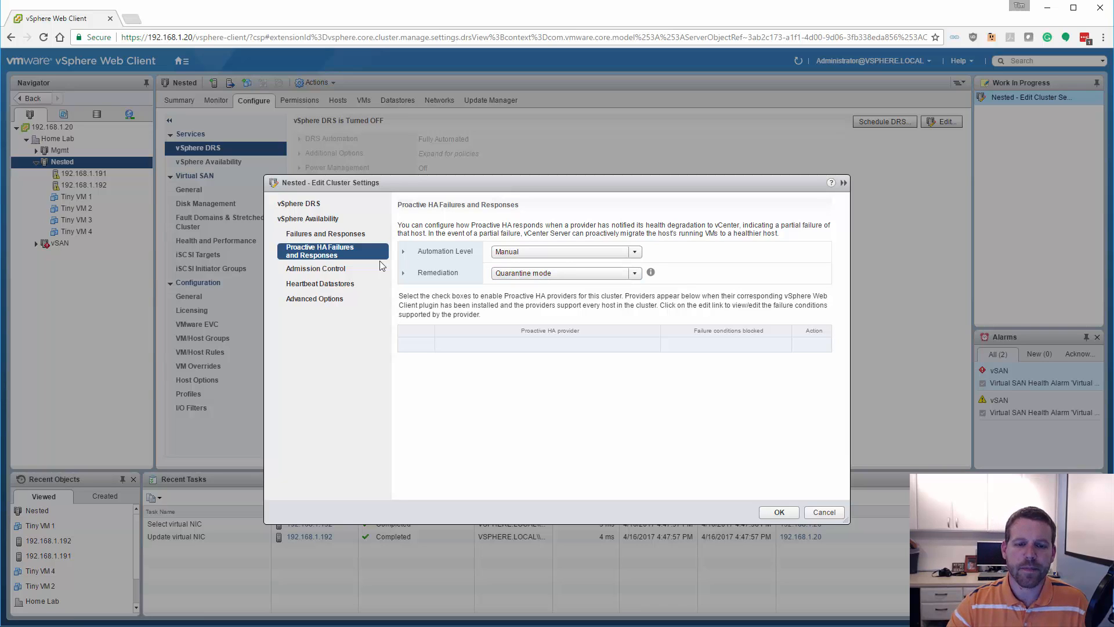
Check which policies are available for defining host failover capacity in the cluster's admission control
{"action": "left_click", "coordinate": [340, 269]}
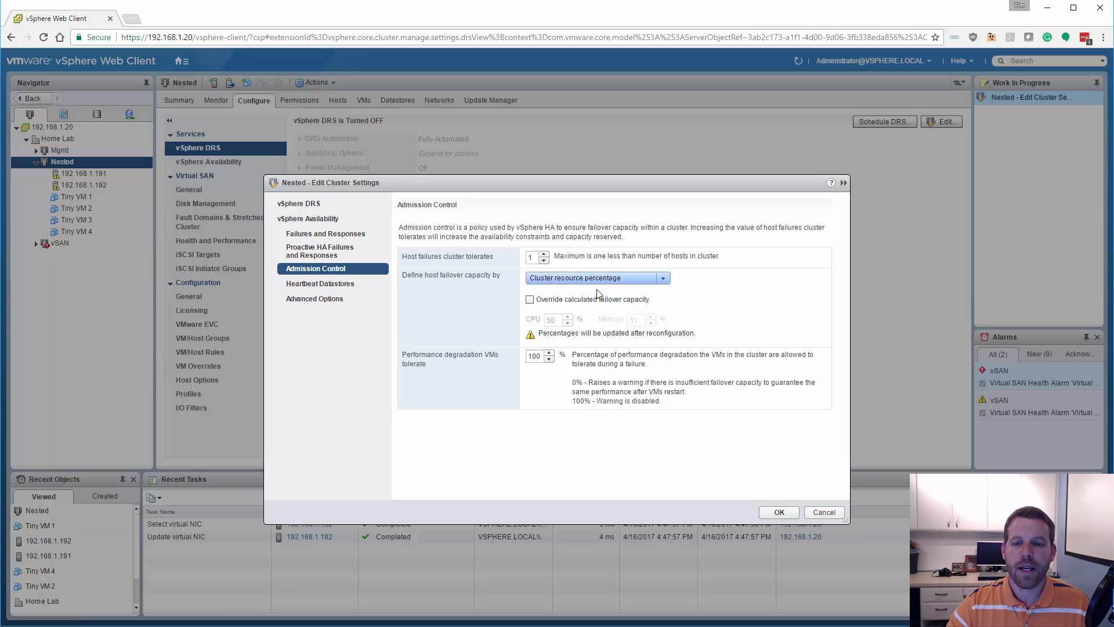
{"action": "left_click", "coordinate": [663, 278]}
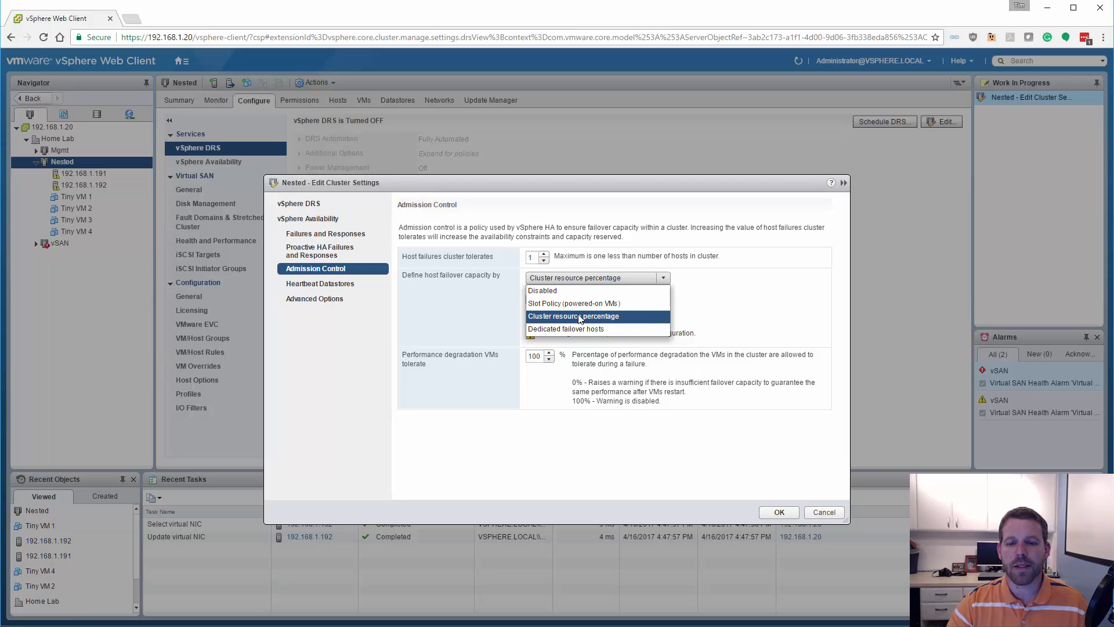
{"action": "left_click", "coordinate": [729, 316]}
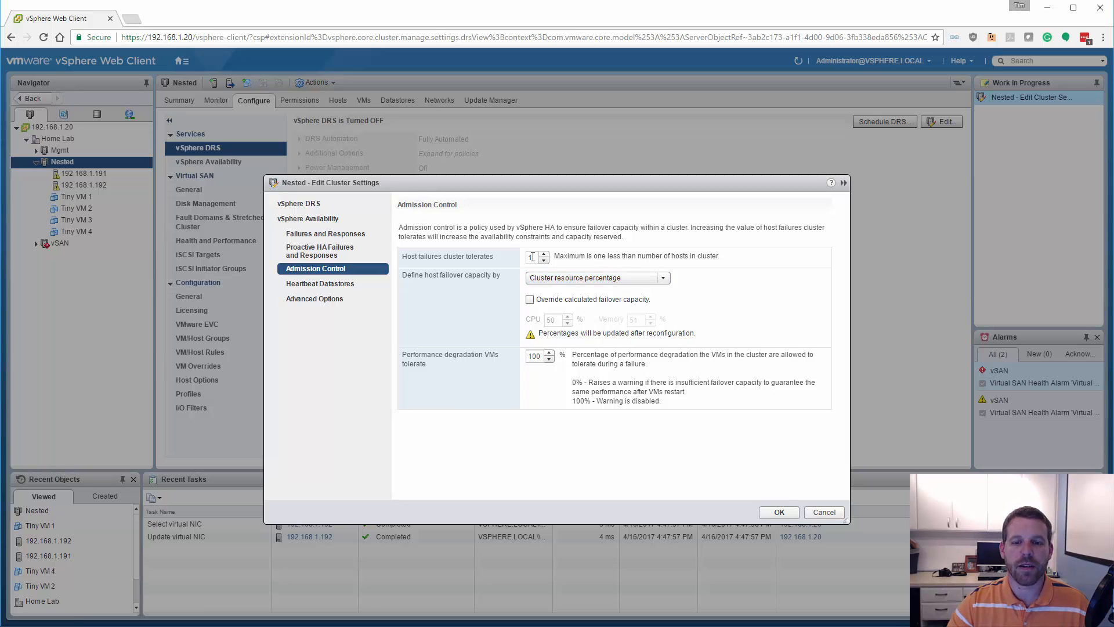
Try Dedicated failover hosts as the host failover capacity policy, and switch back to Cluster resource percentage
{"action": "left_click", "coordinate": [608, 278]}
{"action": "left_click", "coordinate": [609, 329]}
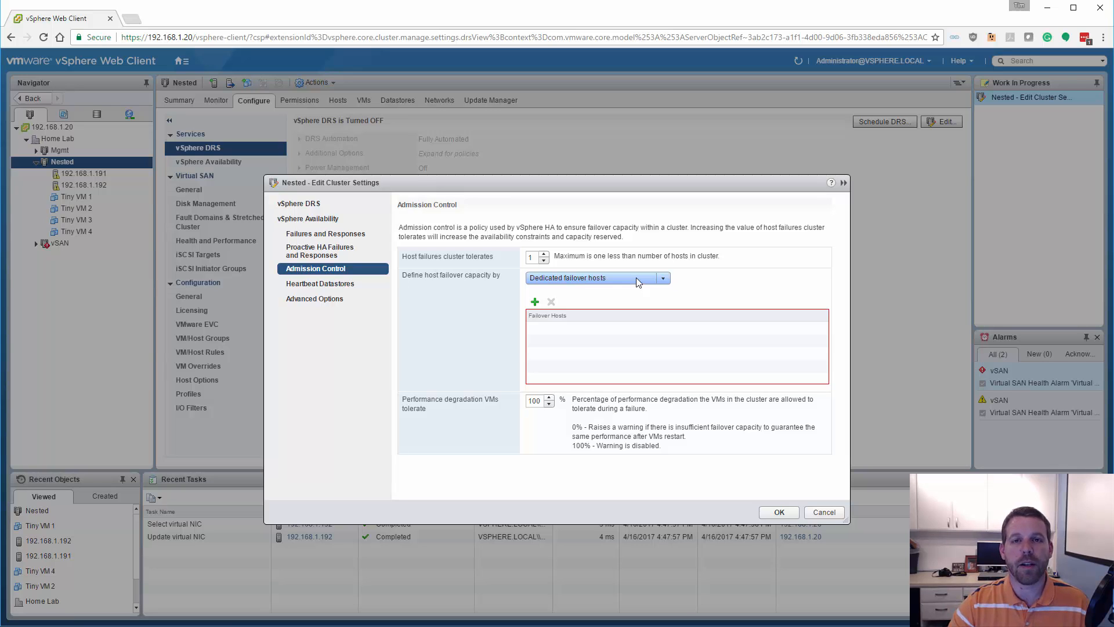
{"action": "left_click", "coordinate": [636, 278]}
{"action": "left_click", "coordinate": [605, 316]}
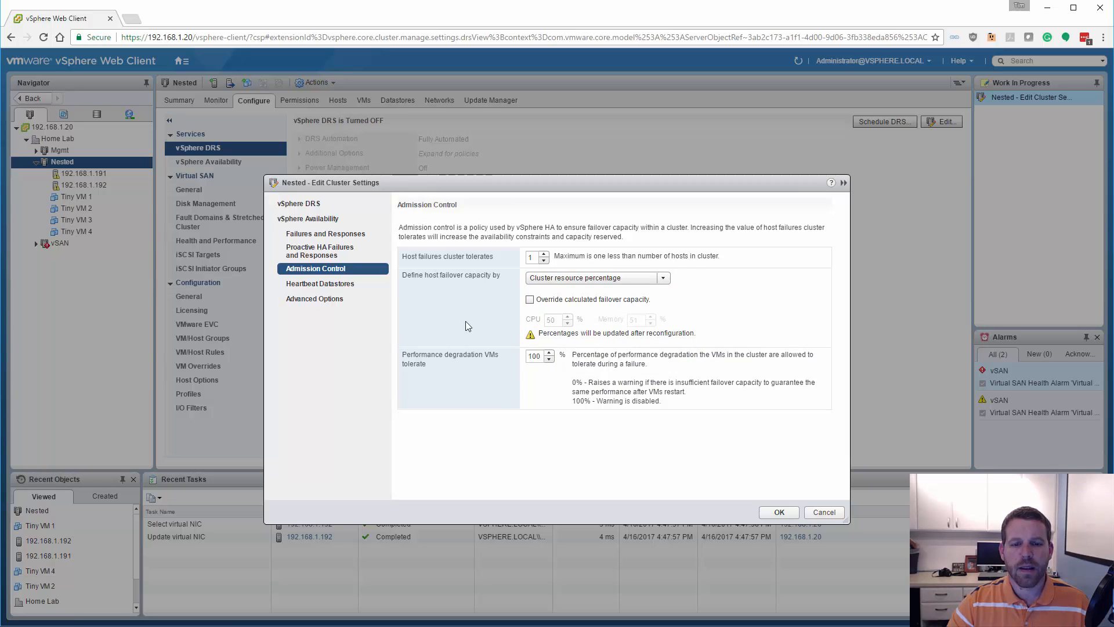
Review the heartbeat datastore selection policy, the vSphere HA advanced options and the cluster's DRS automation settings
{"action": "left_click", "coordinate": [341, 284]}
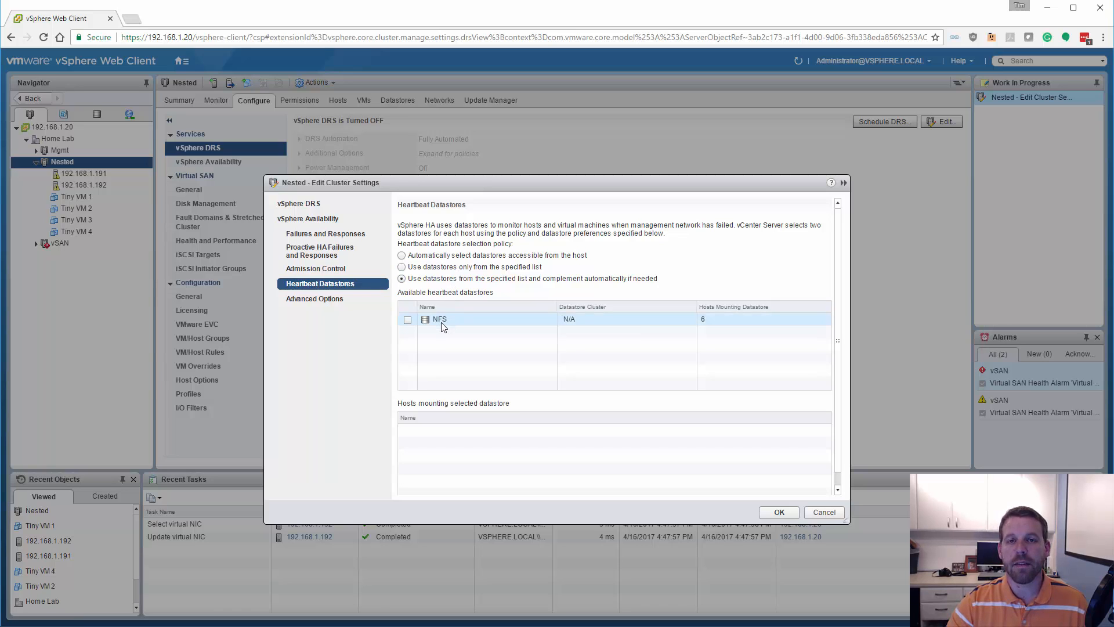
{"action": "left_click", "coordinate": [336, 300]}
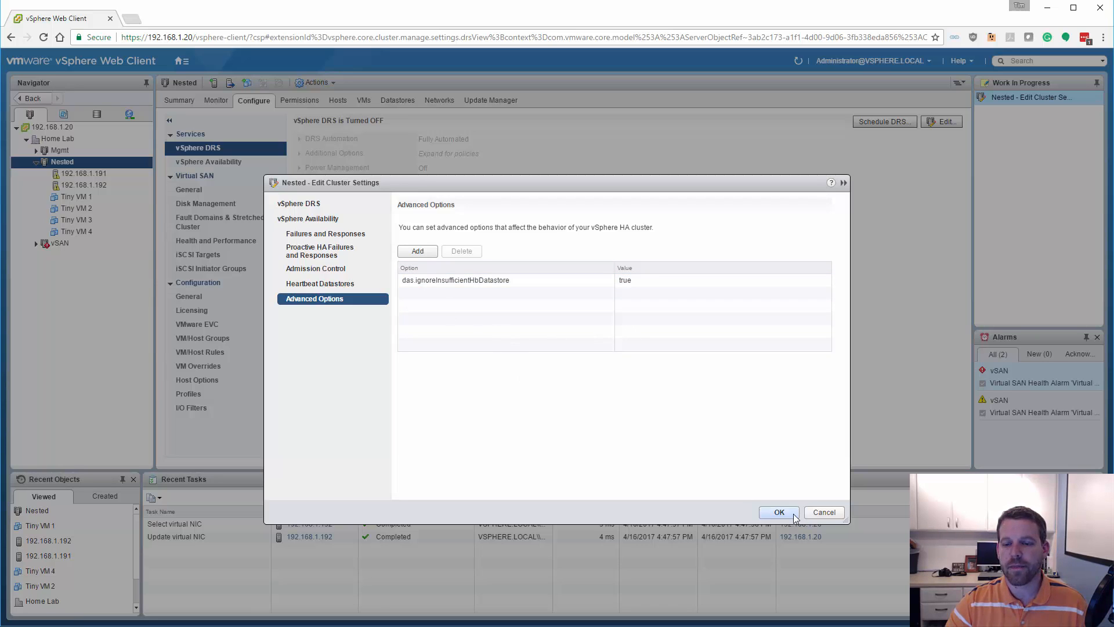
{"action": "left_click", "coordinate": [333, 209]}
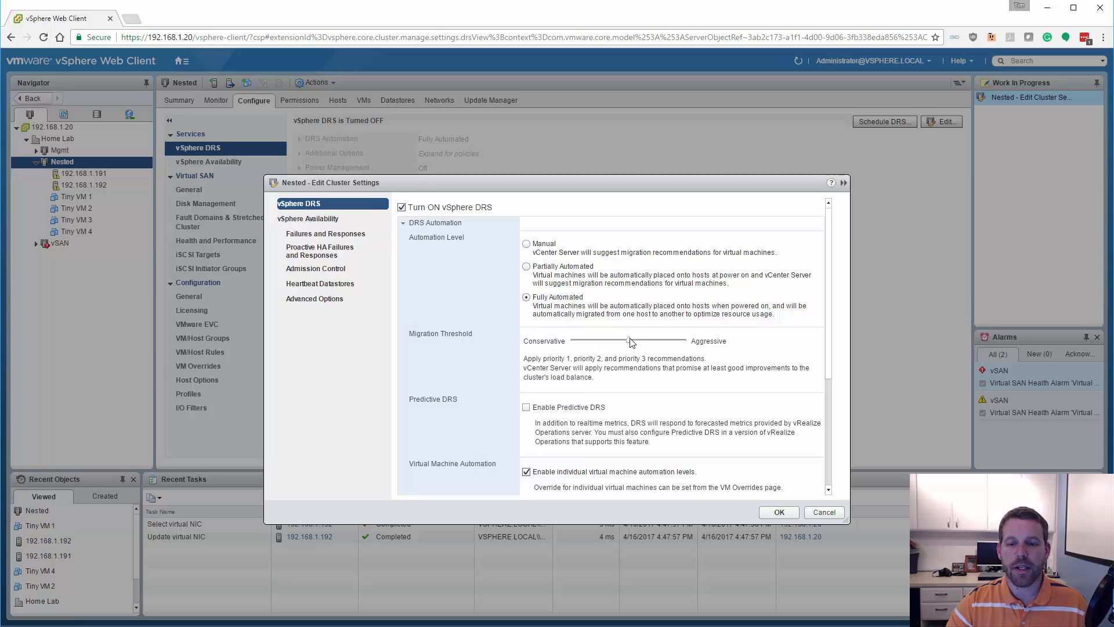
Turn off Proactive HA while keeping vSphere HA on, and apply the Nested cluster settings
{"action": "left_click", "coordinate": [343, 216]}
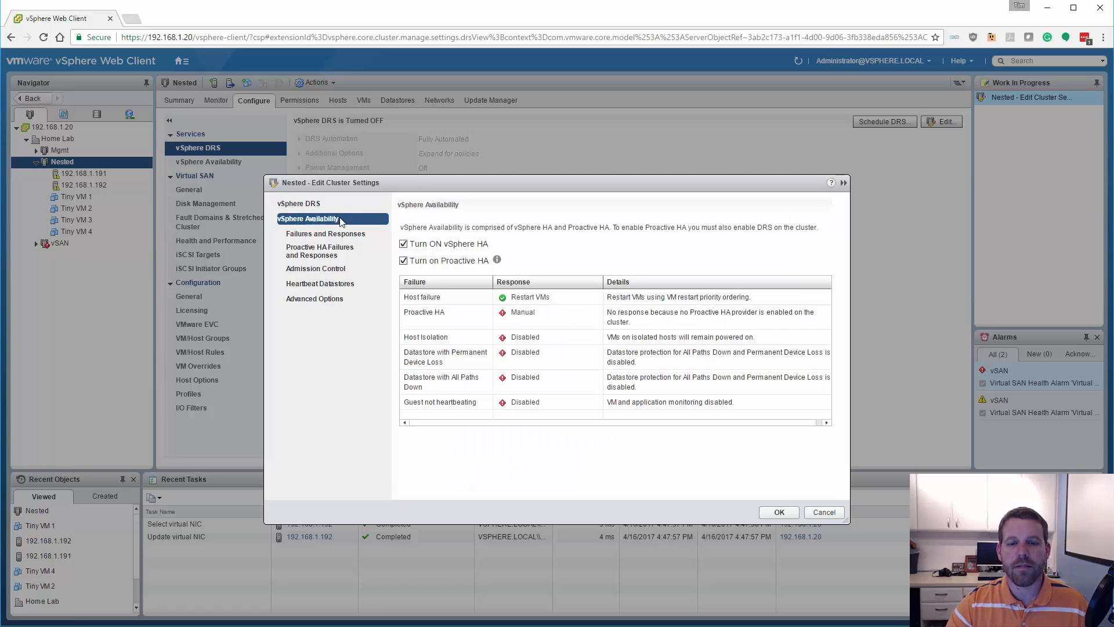
{"action": "left_click", "coordinate": [403, 260]}
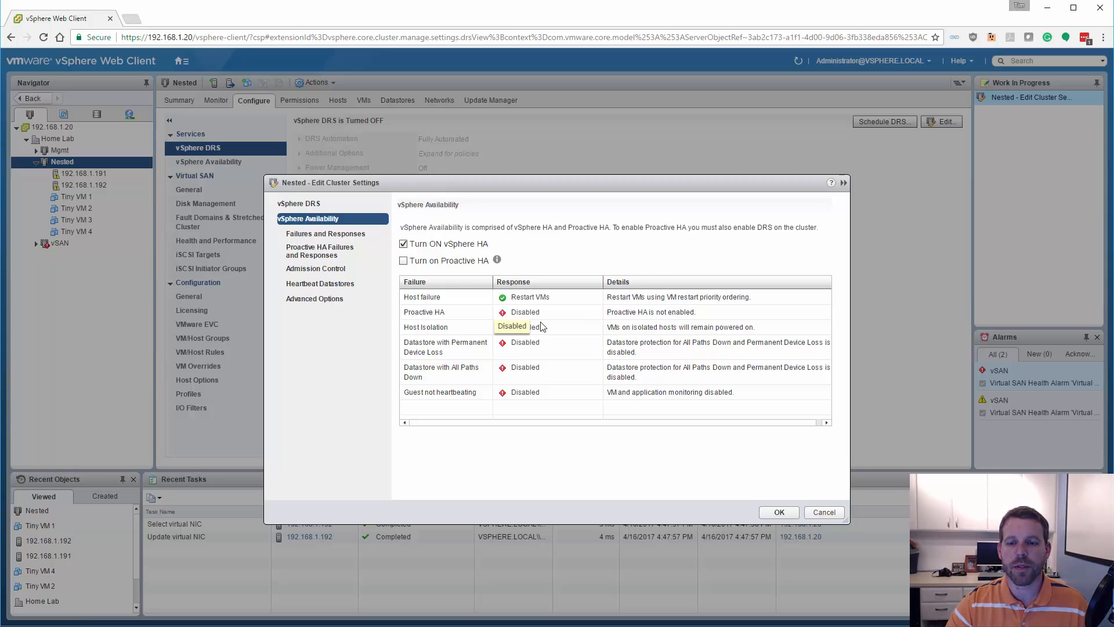
{"action": "left_click", "coordinate": [779, 513]}
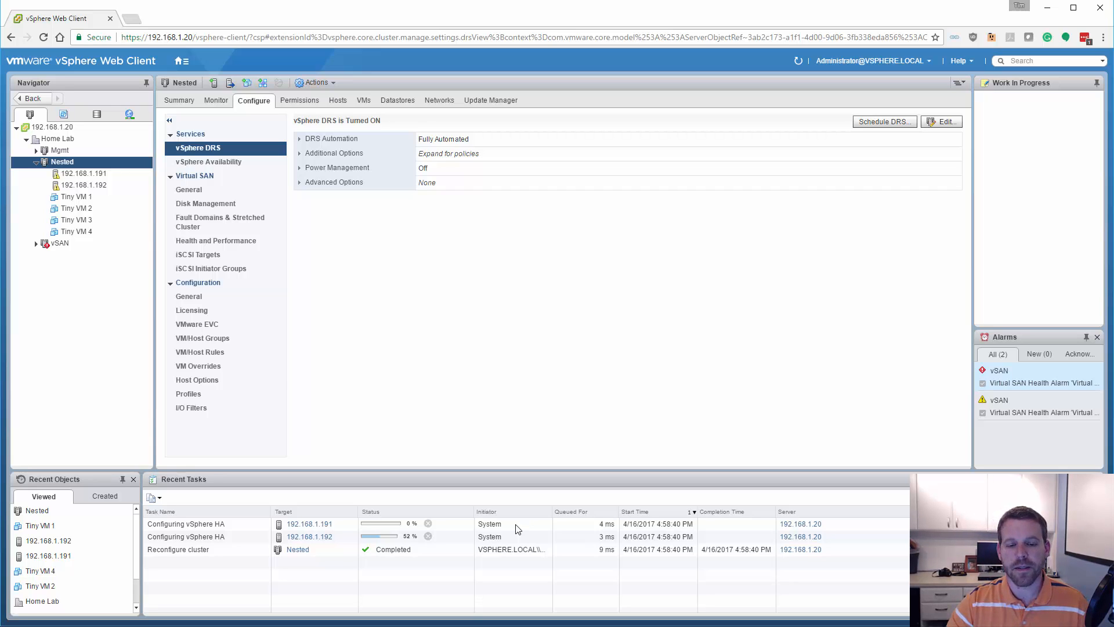
Power on the virtual machines Tiny VM 1 and Tiny VM 2
{"action": "right_click", "coordinate": [92, 199]}
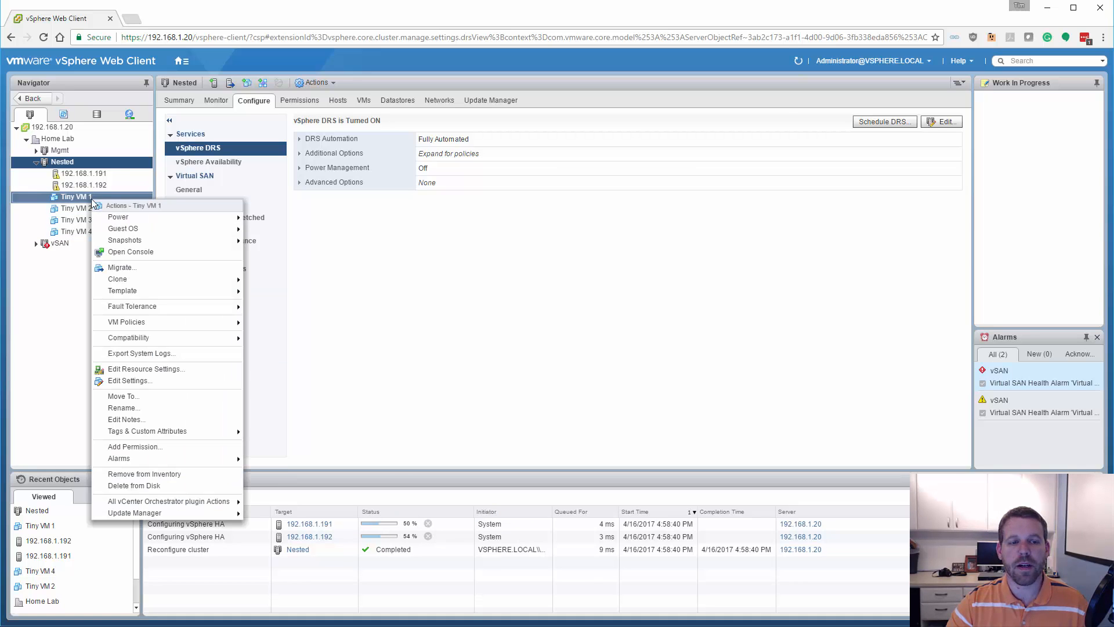
{"action": "mouse_move", "coordinate": [110, 220]}
{"action": "left_click", "coordinate": [272, 219]}
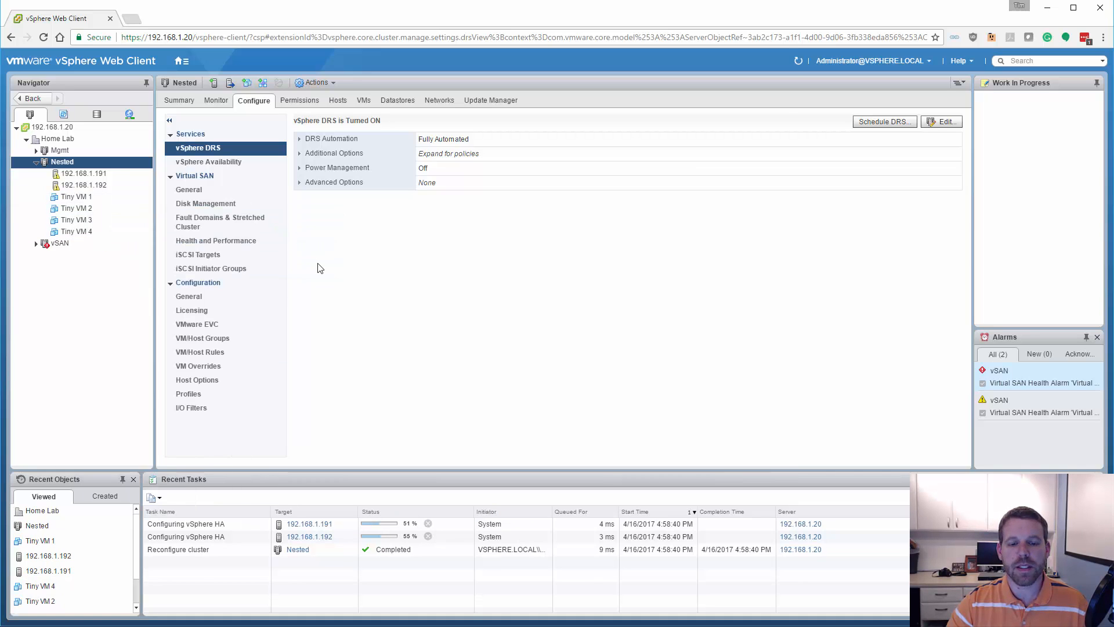
{"action": "right_click", "coordinate": [89, 210]}
{"action": "mouse_move", "coordinate": [123, 227]}
{"action": "left_click", "coordinate": [282, 227]}
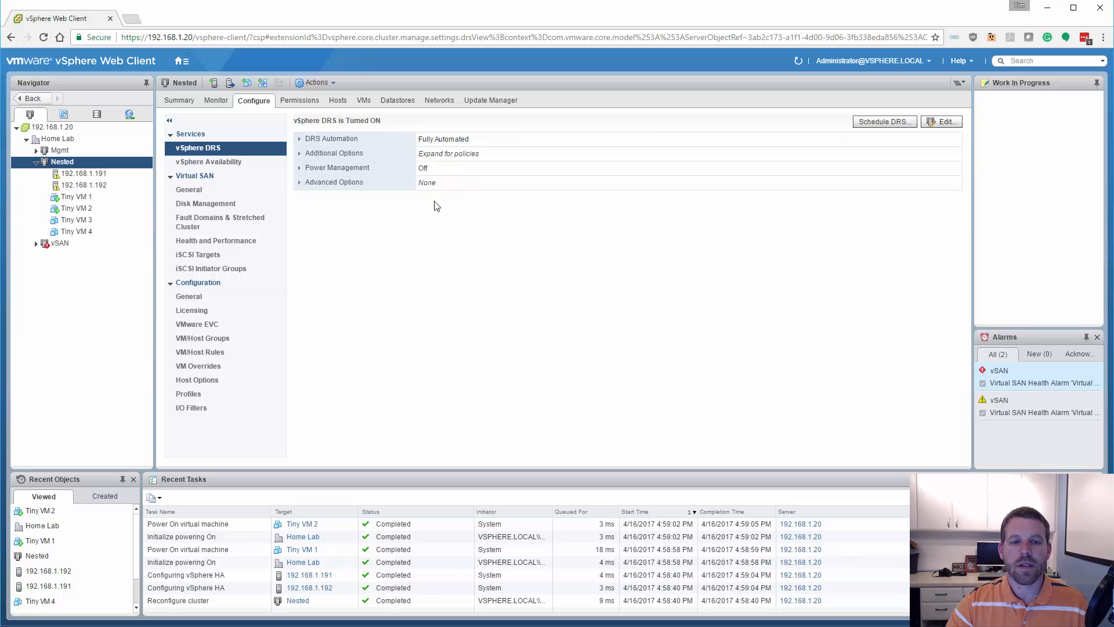
Check the Nested cluster's vSphere Availability status and summary, and the VM failure response of Tiny VM 1
{"action": "left_click", "coordinate": [228, 162]}
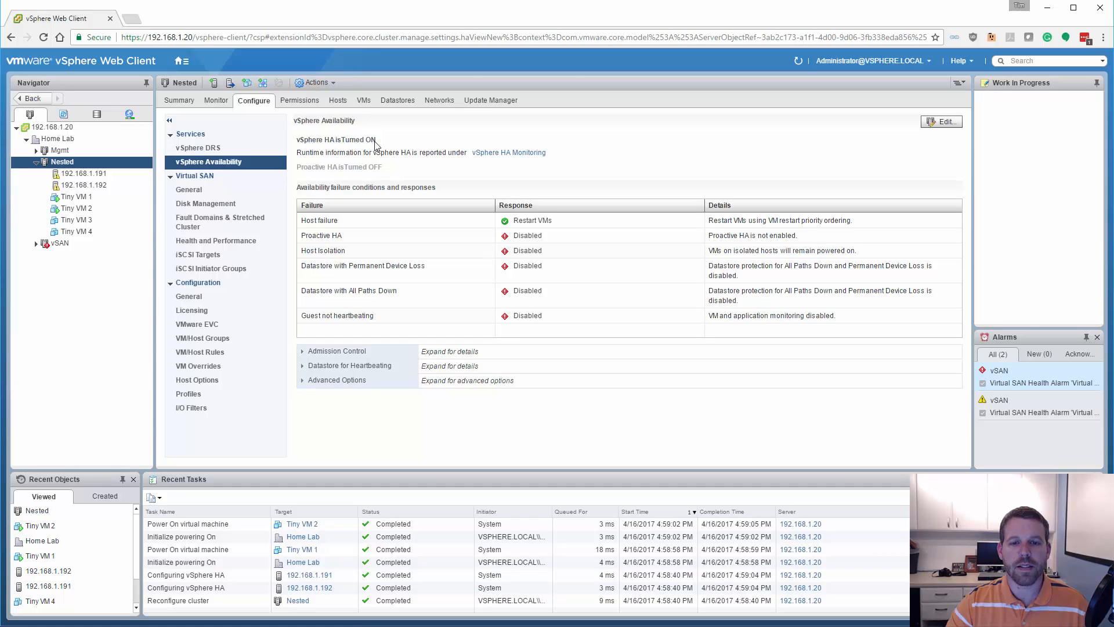
{"action": "left_click", "coordinate": [183, 102]}
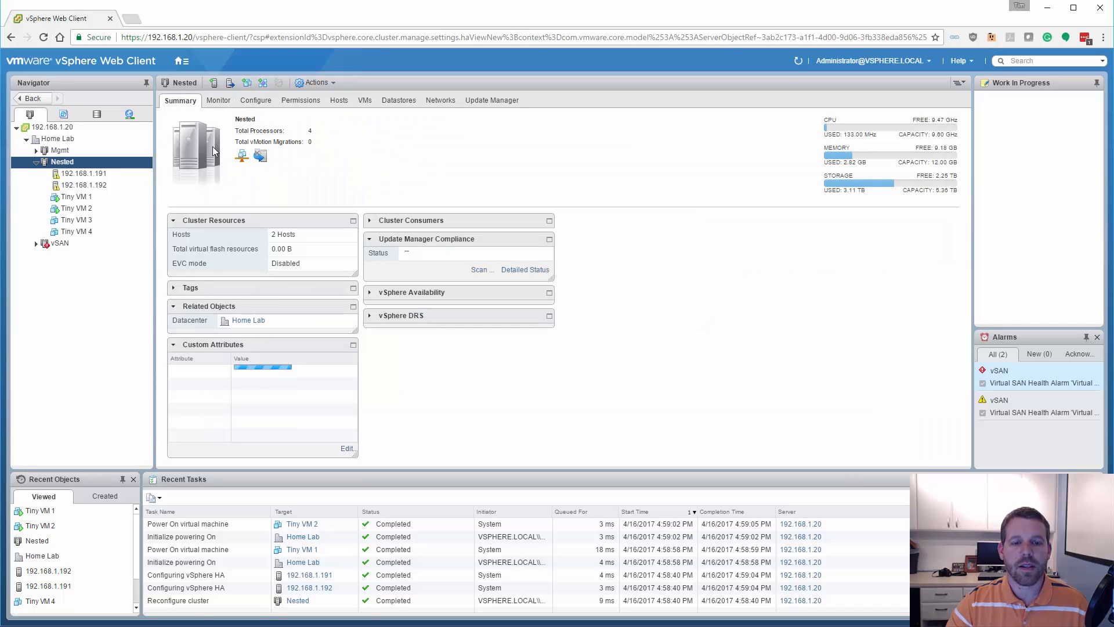
{"action": "left_click", "coordinate": [76, 197]}
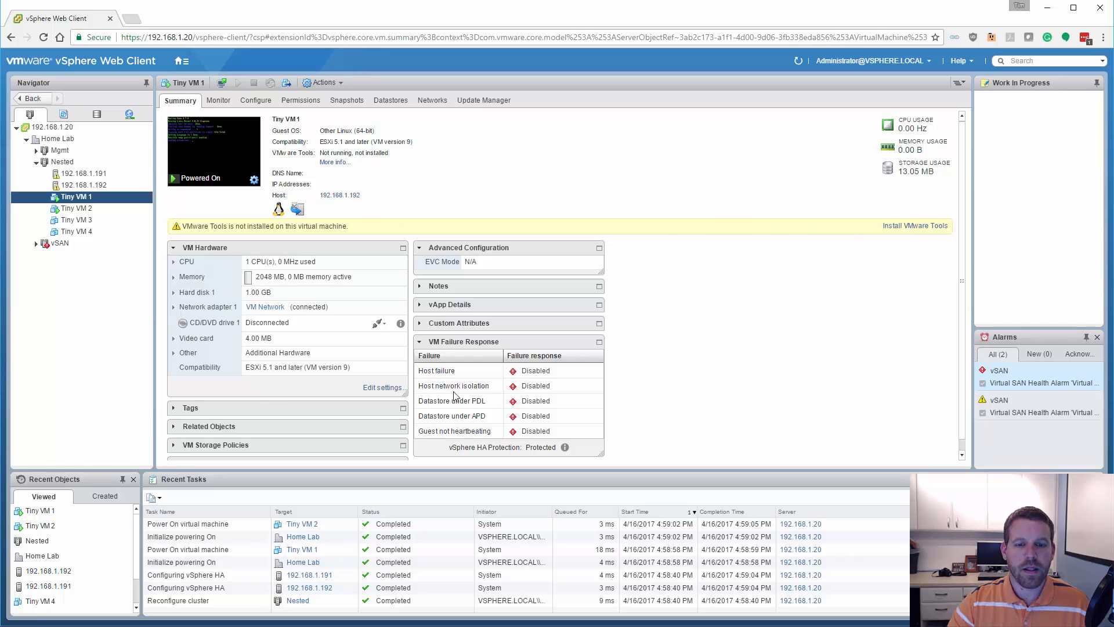
Inspect which virtual machines reside on host 192.168.1.191 and on host 192.168.1.192
{"action": "left_click", "coordinate": [86, 175]}
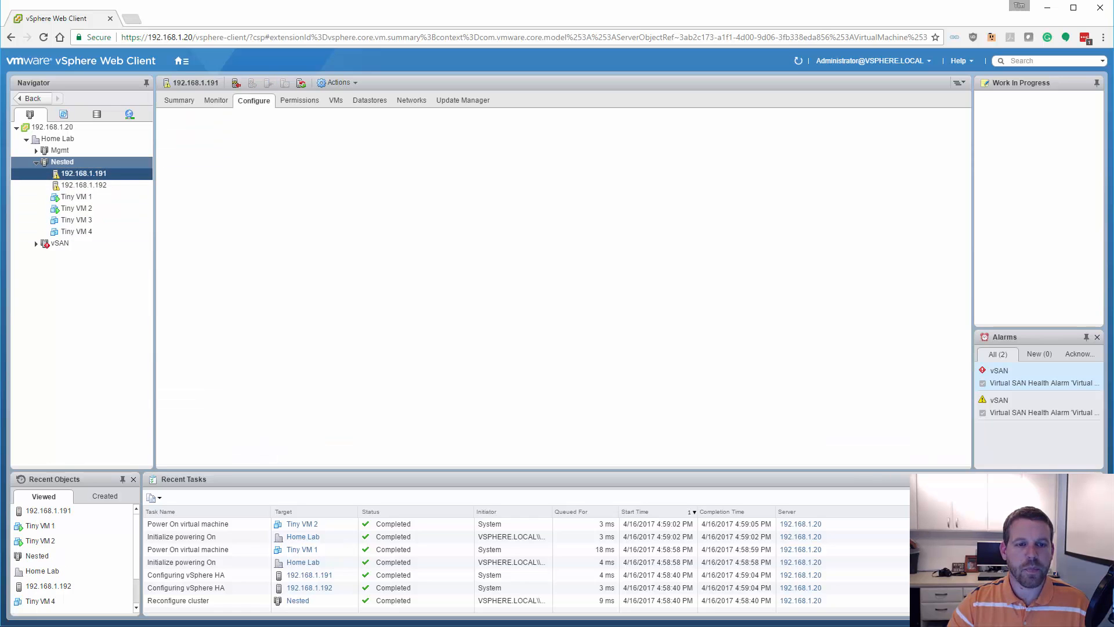
{"action": "left_click", "coordinate": [336, 101]}
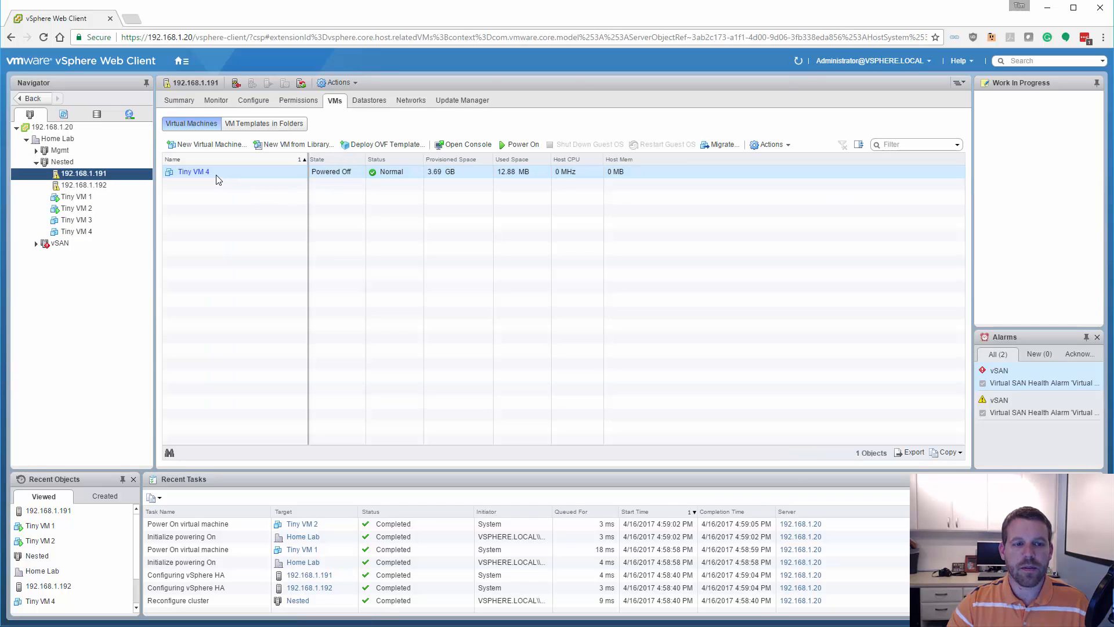
{"action": "left_click", "coordinate": [212, 173]}
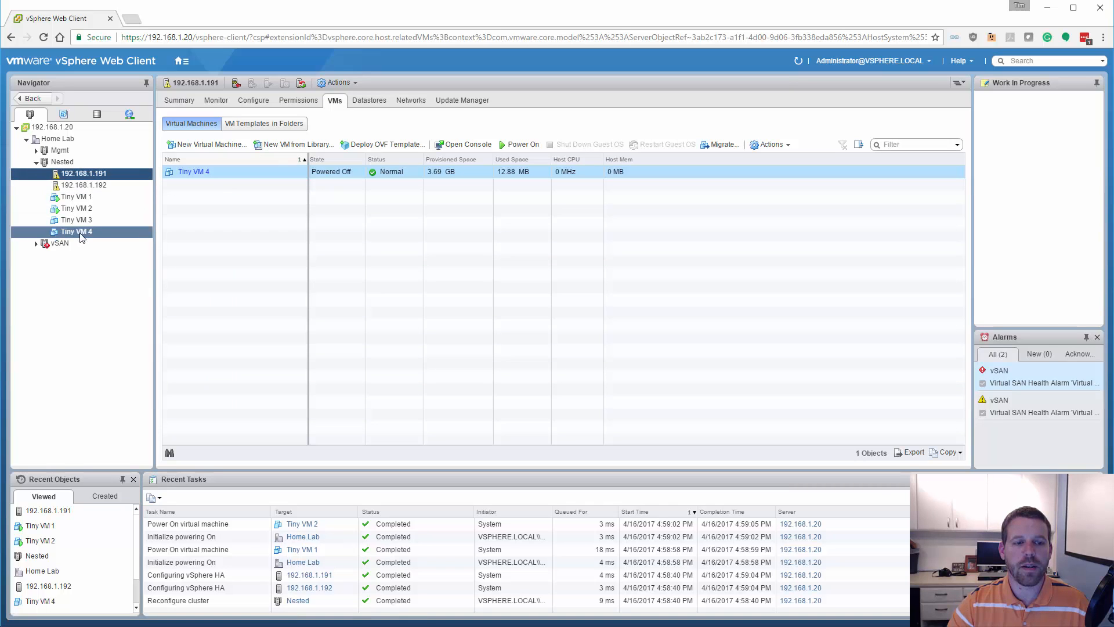
{"action": "left_click", "coordinate": [98, 186]}
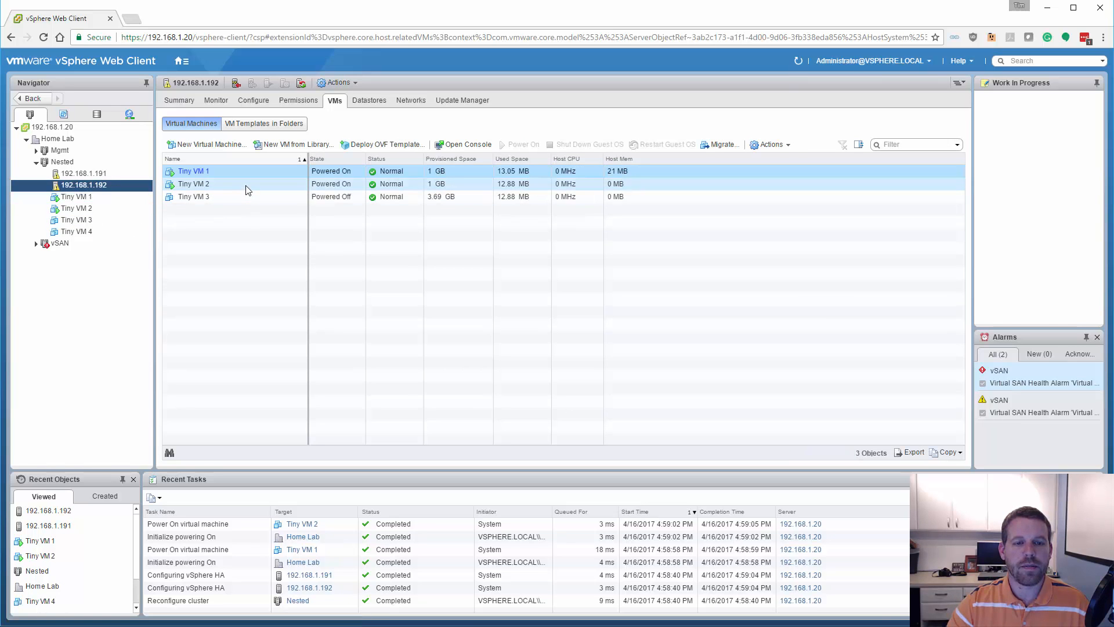
{"action": "right_click", "coordinate": [233, 185]}
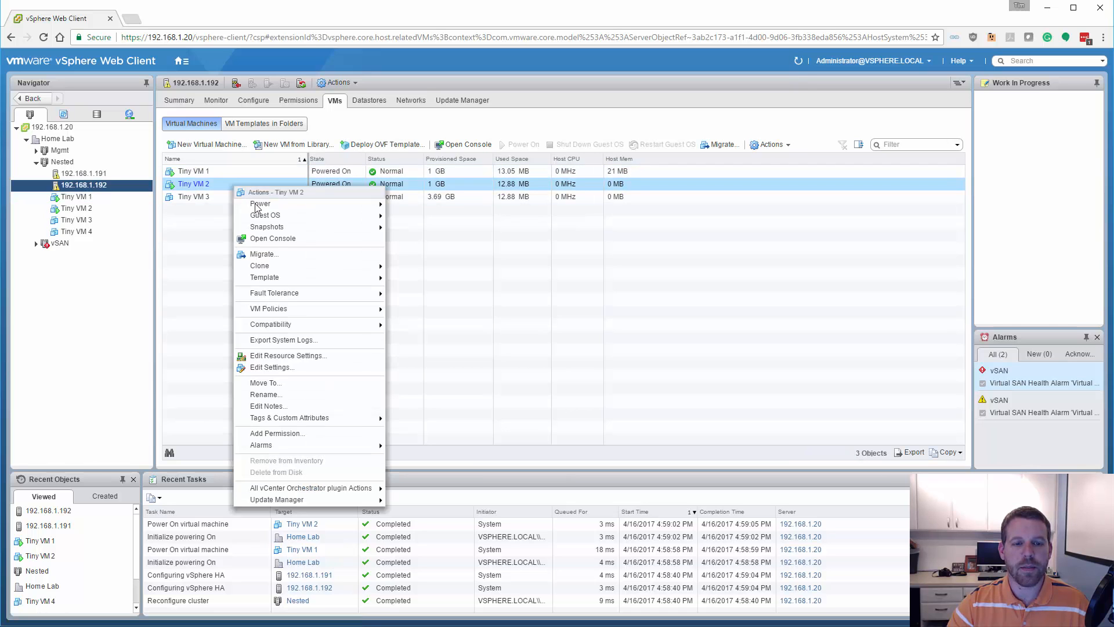
{"action": "left_click", "coordinate": [277, 252]}
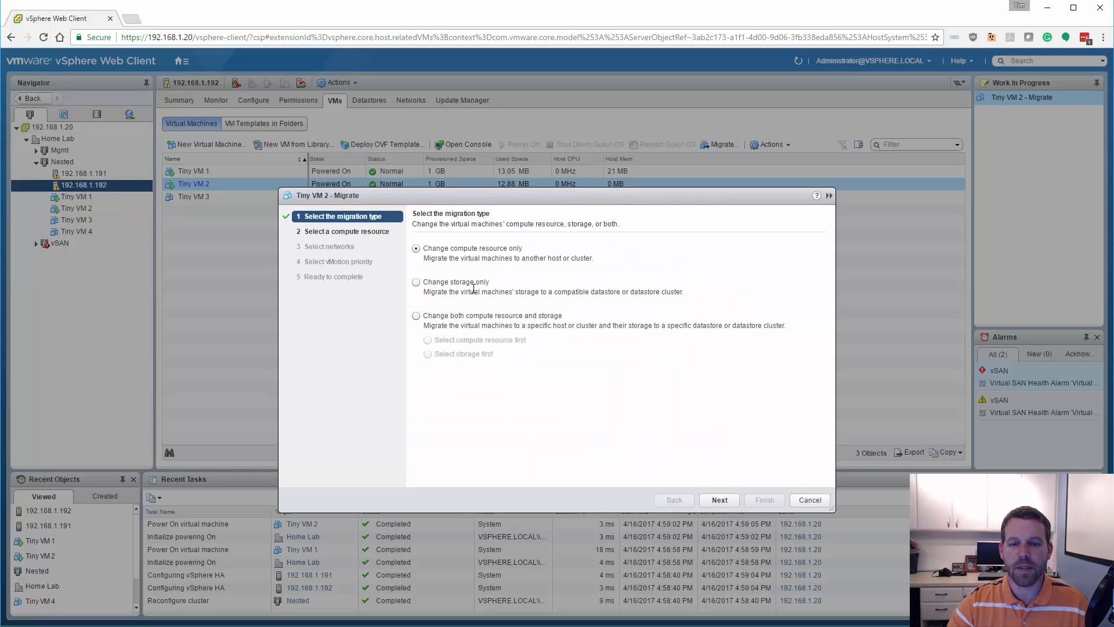
{"action": "left_click", "coordinate": [462, 282]}
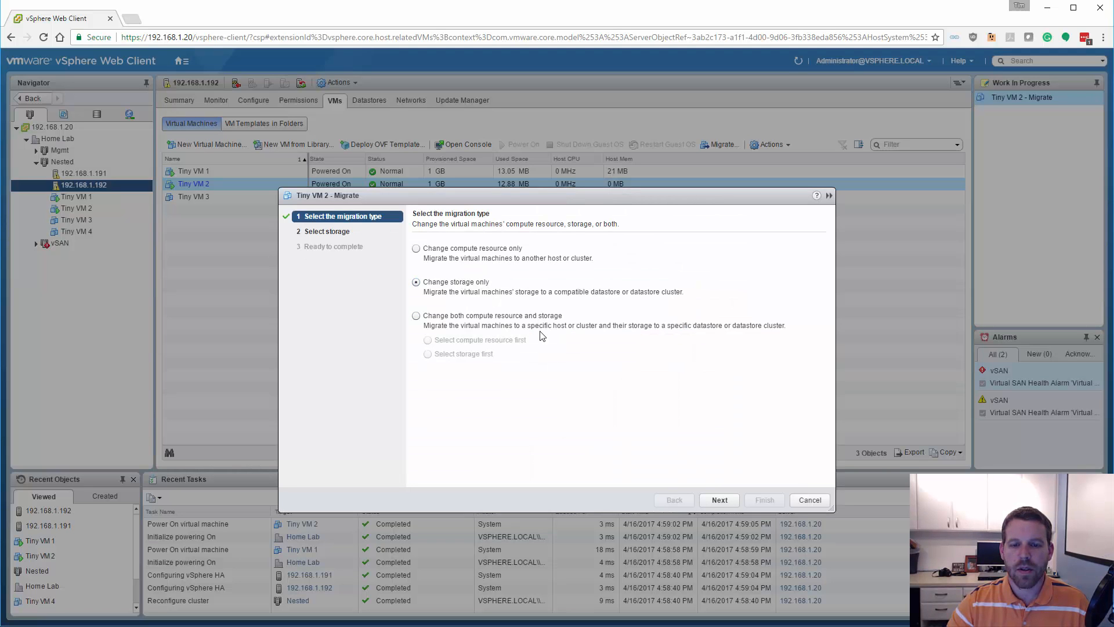
{"action": "left_click", "coordinate": [710, 497]}
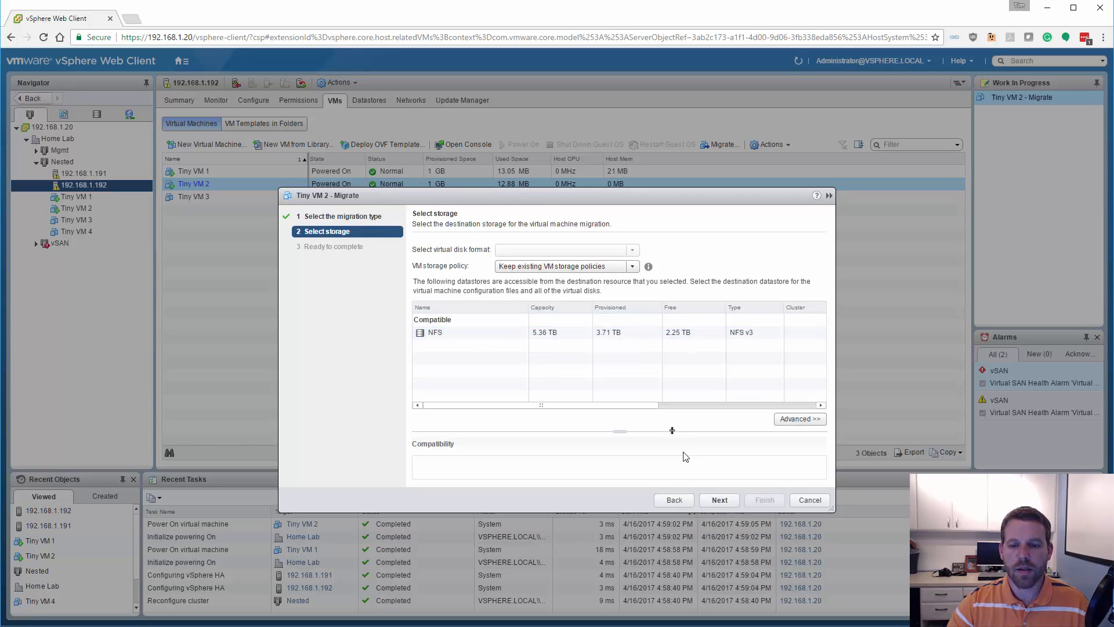
{"action": "left_click", "coordinate": [720, 500]}
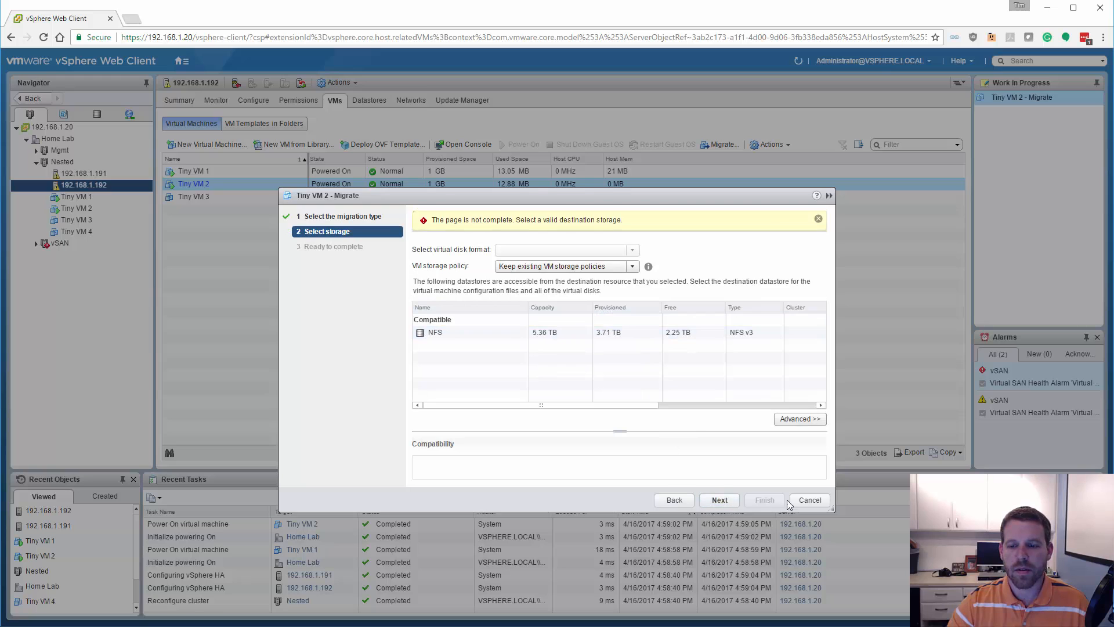
{"action": "left_click", "coordinate": [807, 499]}
Migrate only the compute resource of Tiny VM 2 to host 192.168.1.191 with high-priority vMotion, and check that host's virtual machines
{"action": "right_click", "coordinate": [288, 185]}
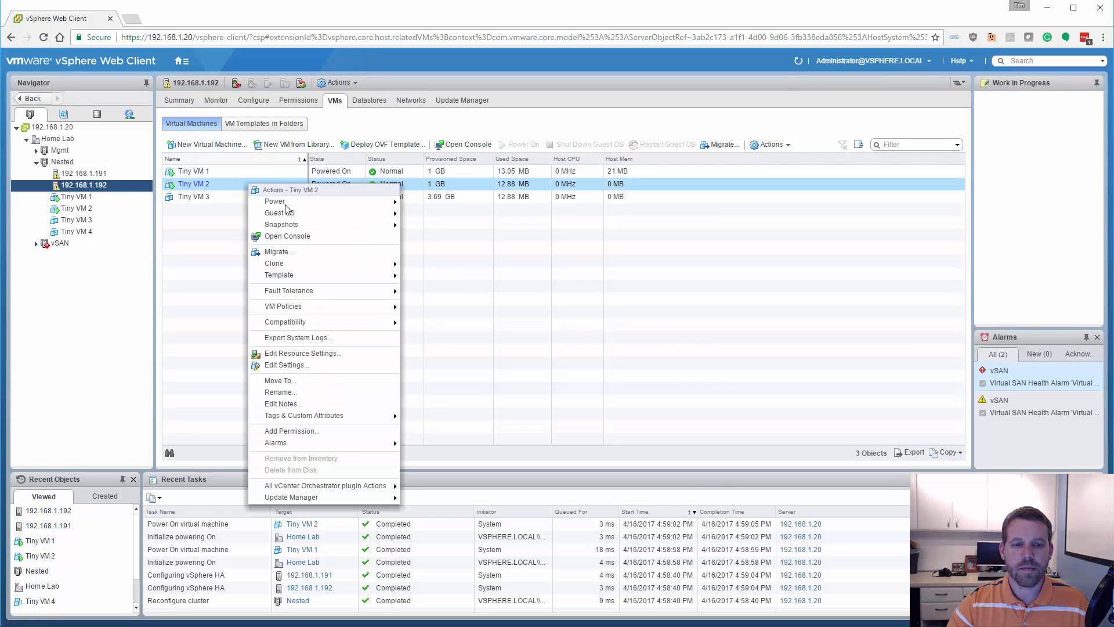
{"action": "left_click", "coordinate": [290, 248]}
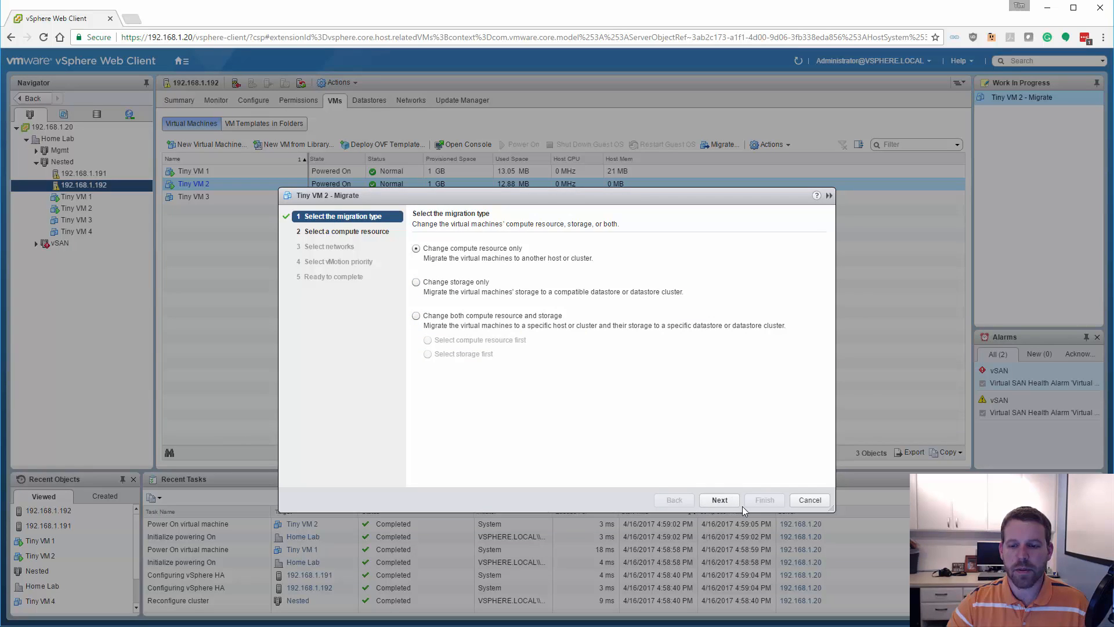
{"action": "left_click", "coordinate": [720, 499]}
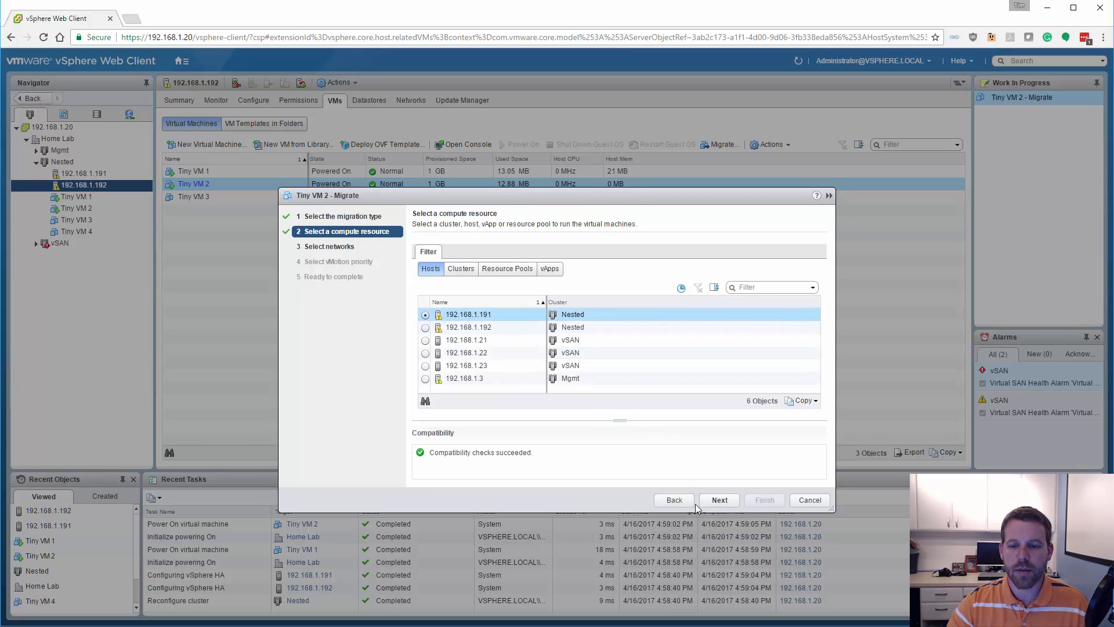
{"action": "left_click", "coordinate": [715, 501]}
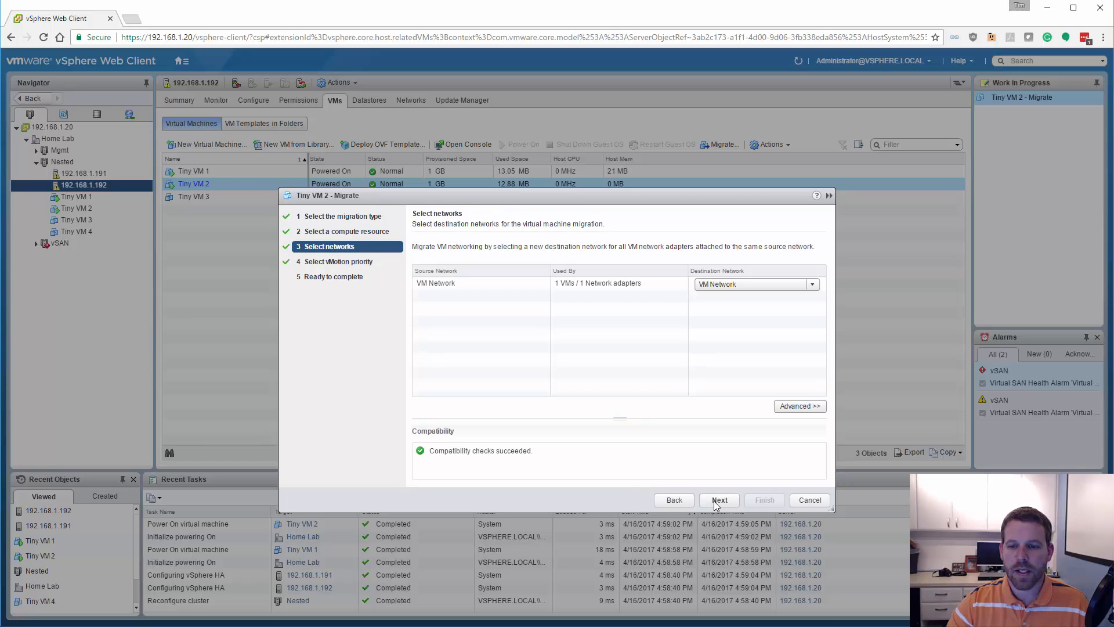
{"action": "left_click", "coordinate": [717, 501]}
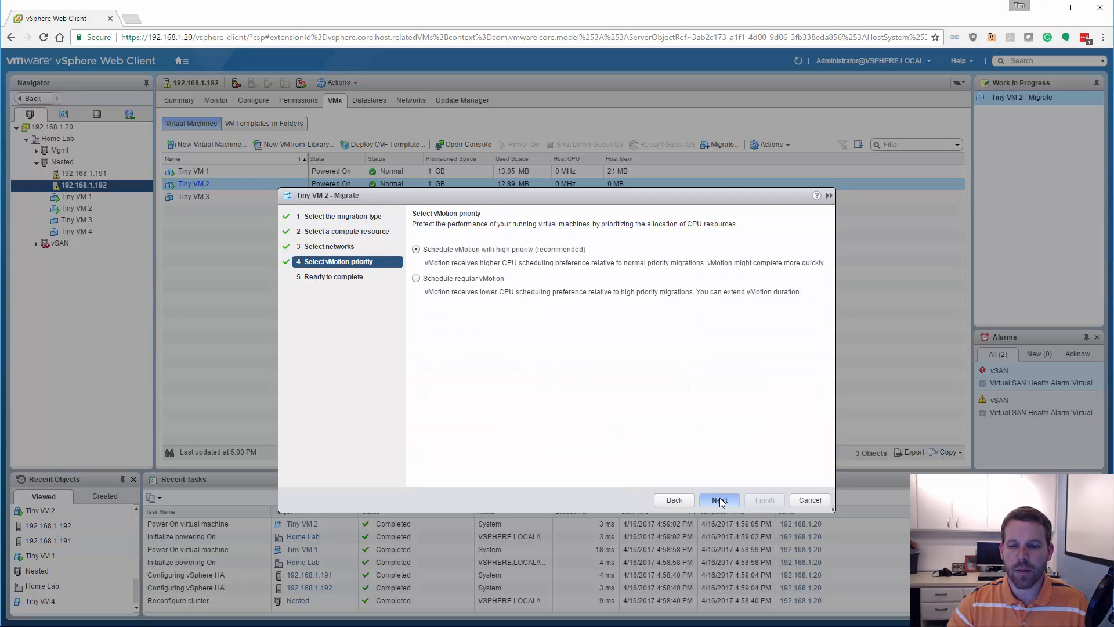
{"action": "left_click", "coordinate": [719, 500]}
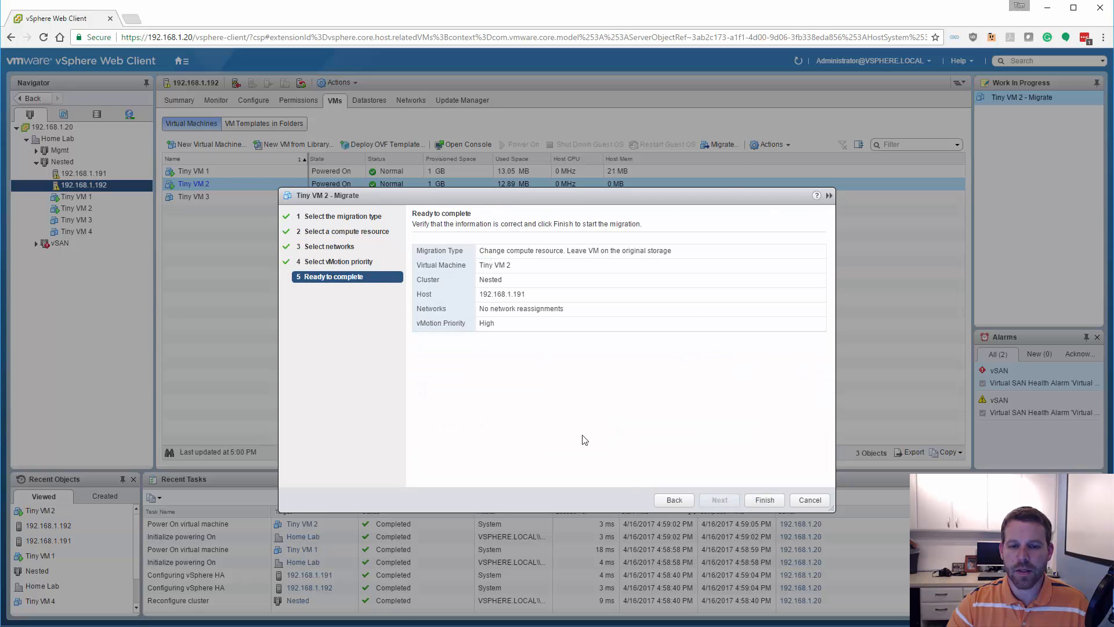
{"action": "left_click", "coordinate": [763, 500]}
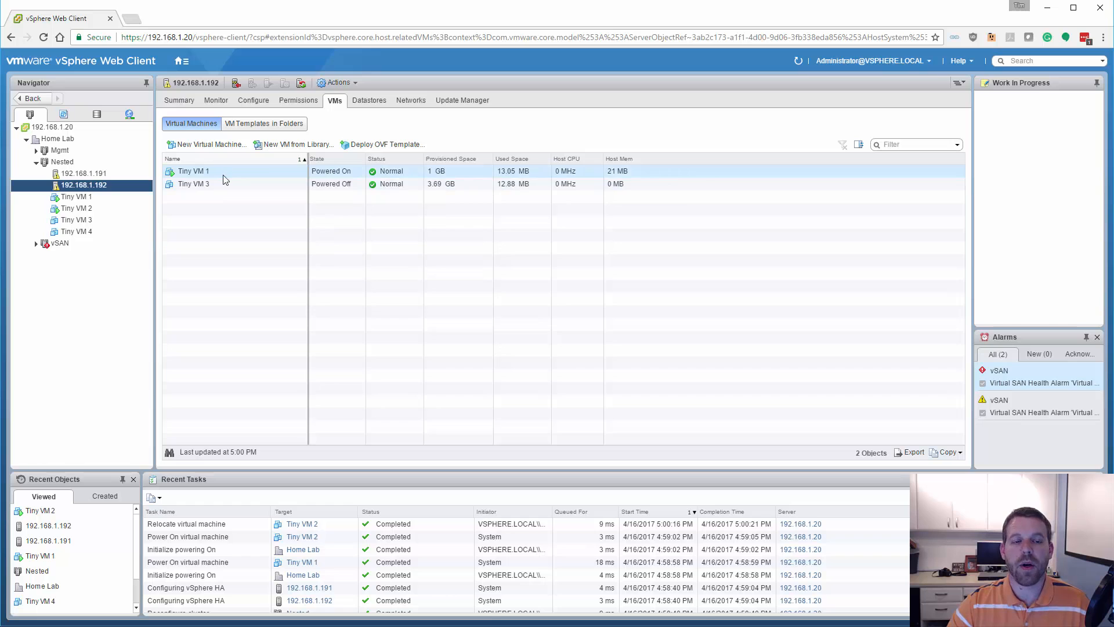
{"action": "left_click", "coordinate": [89, 174]}
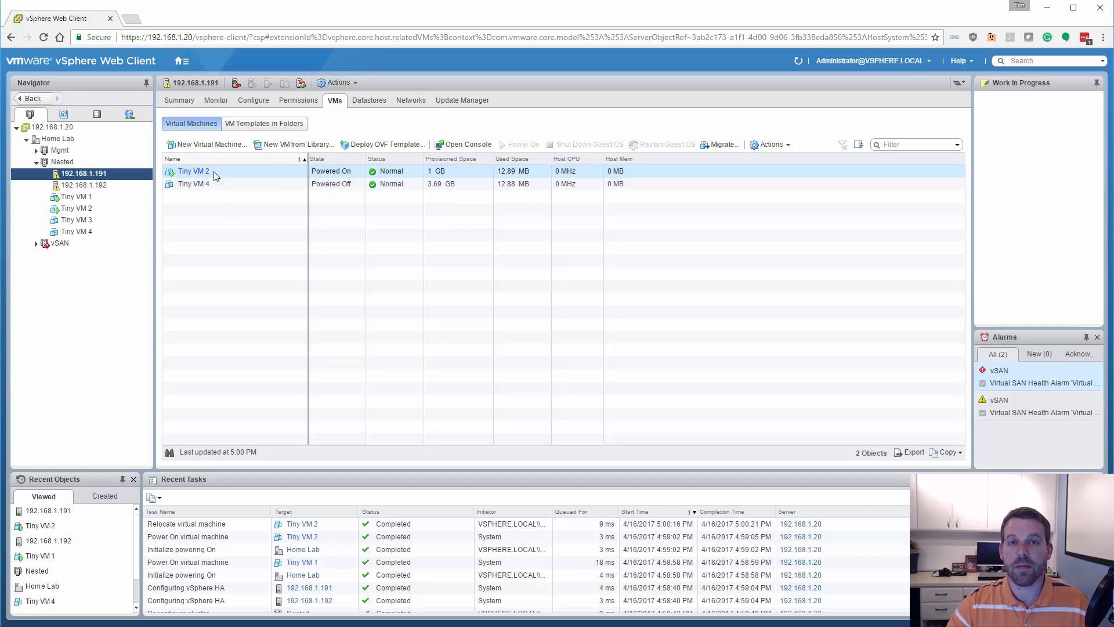
Power off the Nested_1 virtual machine in the vSAN cluster to simulate a host failure
{"action": "left_click", "coordinate": [37, 244]}
{"action": "left_click", "coordinate": [90, 337]}
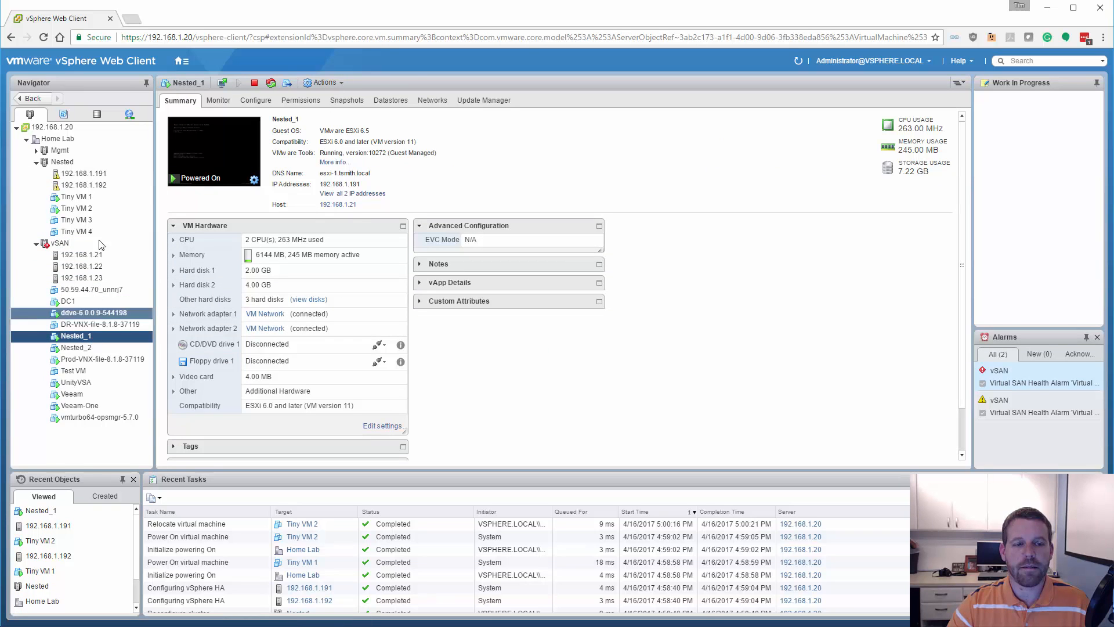
{"action": "right_click", "coordinate": [89, 337]}
{"action": "mouse_move", "coordinate": [116, 317]}
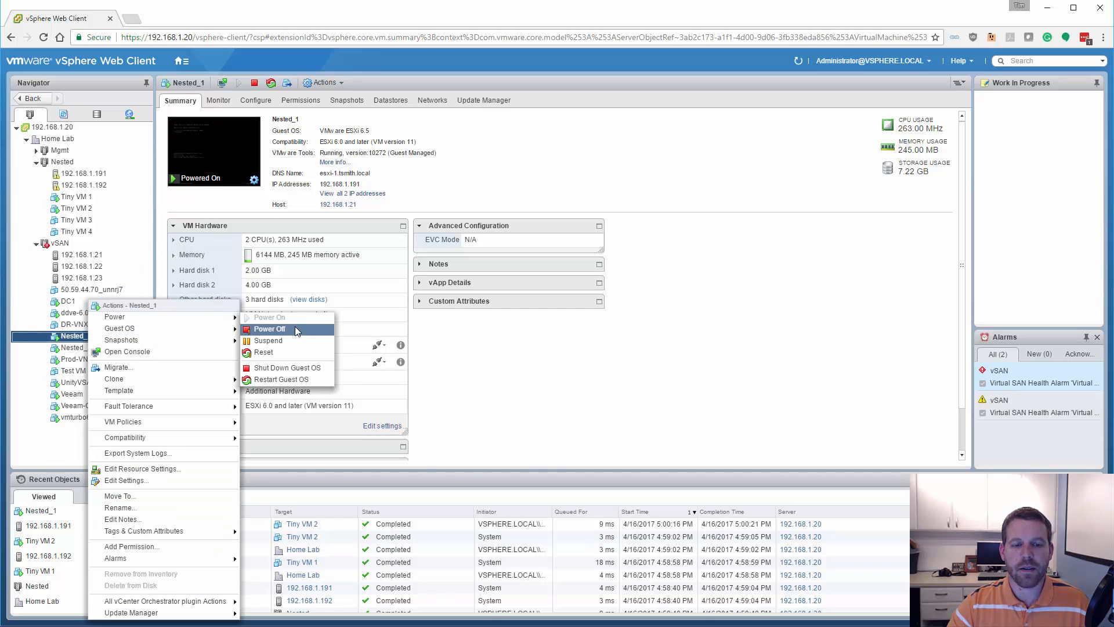
{"action": "left_click", "coordinate": [292, 328]}
{"action": "left_click", "coordinate": [529, 357]}
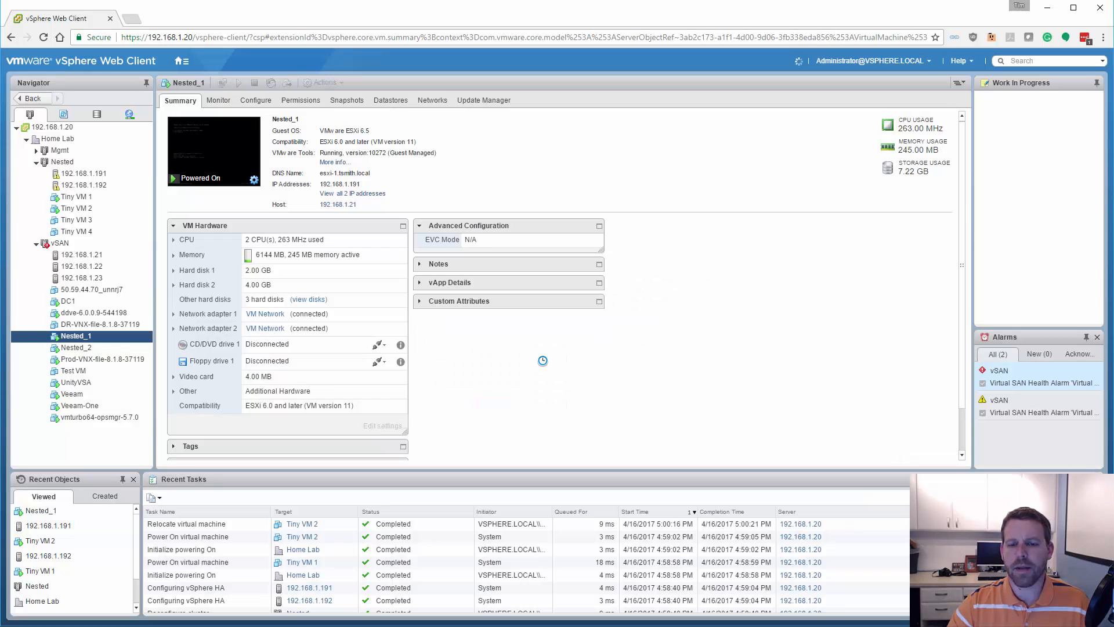
Review the Nested cluster's triggered issues and the power state and HA protection of its virtual machines
{"action": "left_click", "coordinate": [69, 163]}
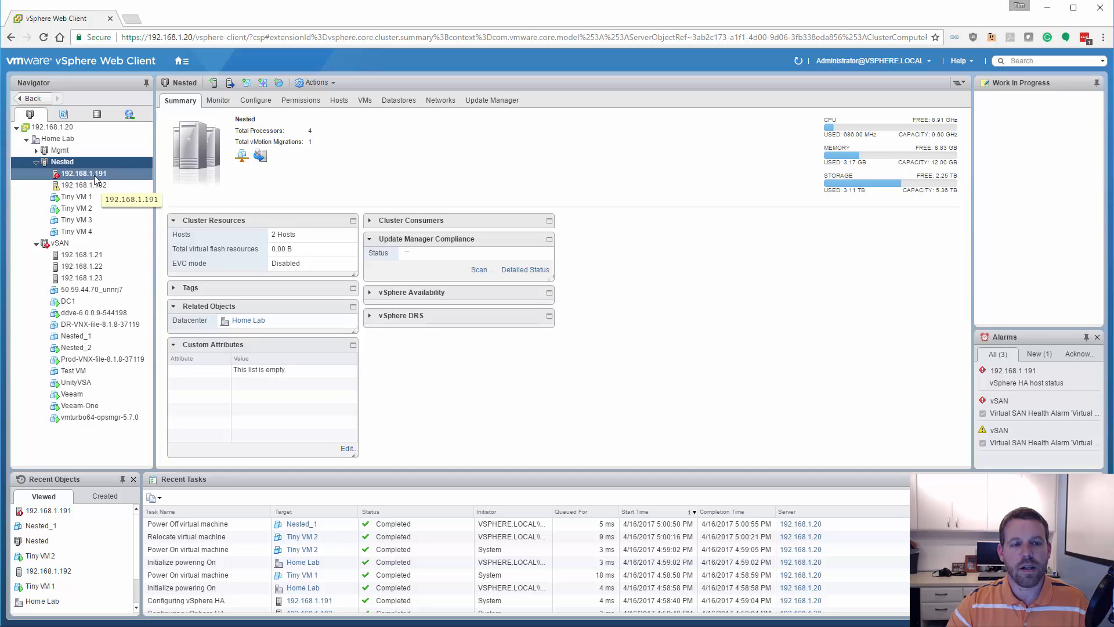
{"action": "left_click", "coordinate": [218, 101]}
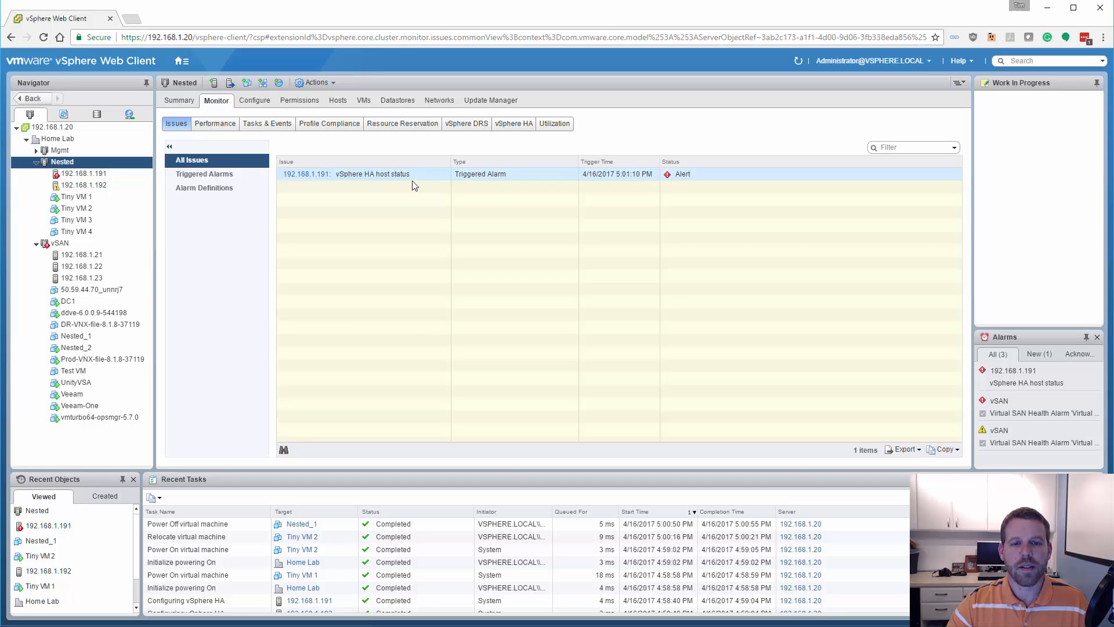
{"action": "left_click", "coordinate": [434, 176]}
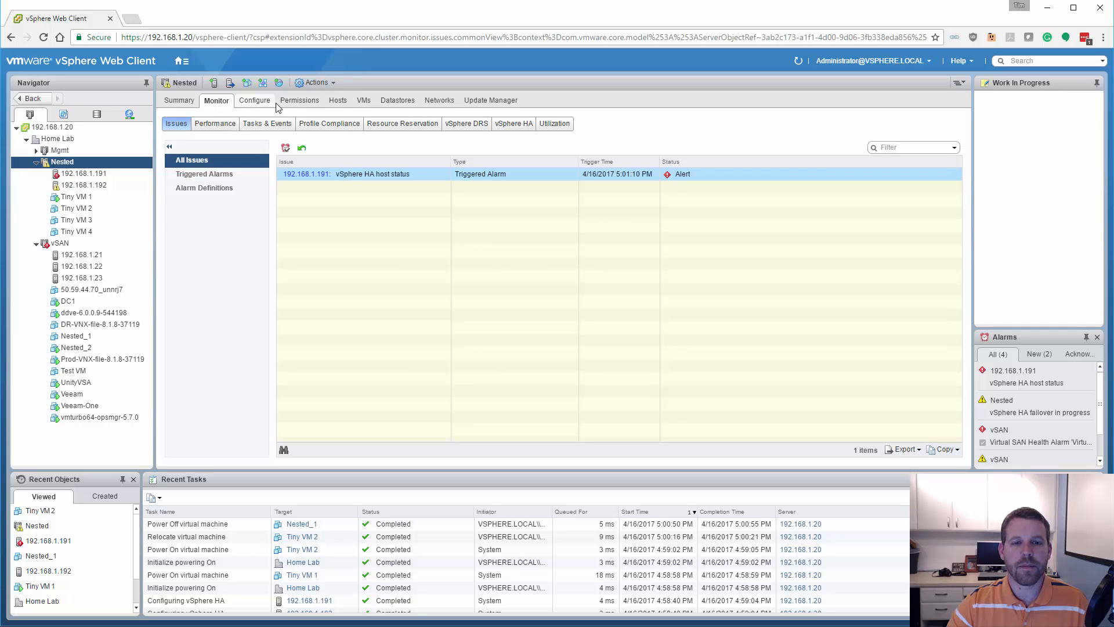
{"action": "left_click", "coordinate": [363, 100]}
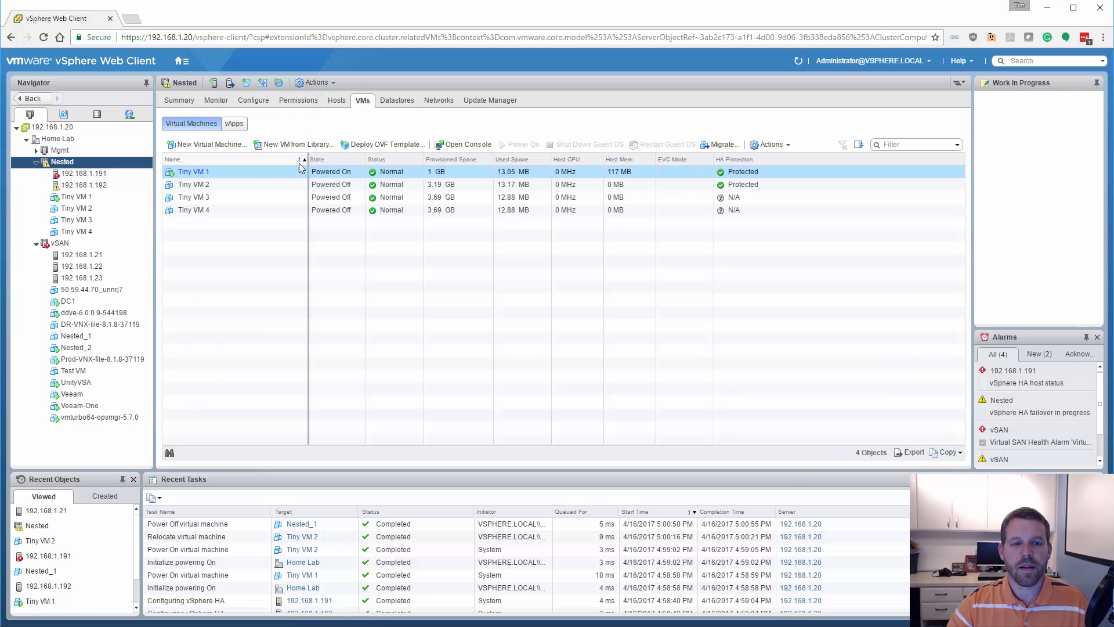
{"action": "left_click", "coordinate": [254, 184], "text": "ctrl"}
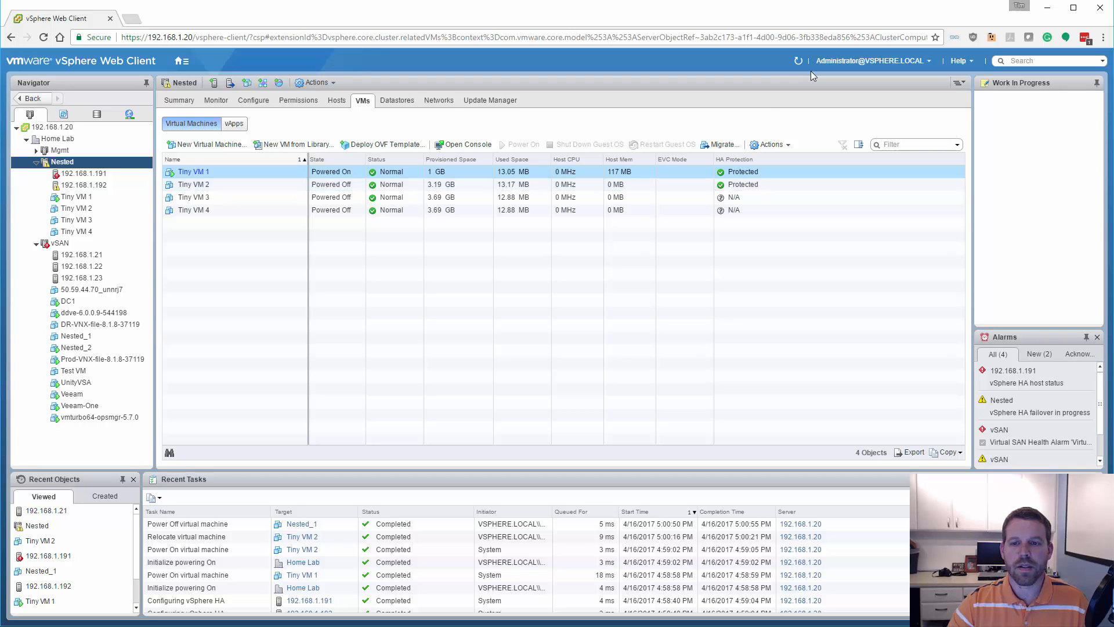
Check the summary of Tiny VM 2 for its current host, and view its console briefly before closing it
{"action": "left_click", "coordinate": [89, 210]}
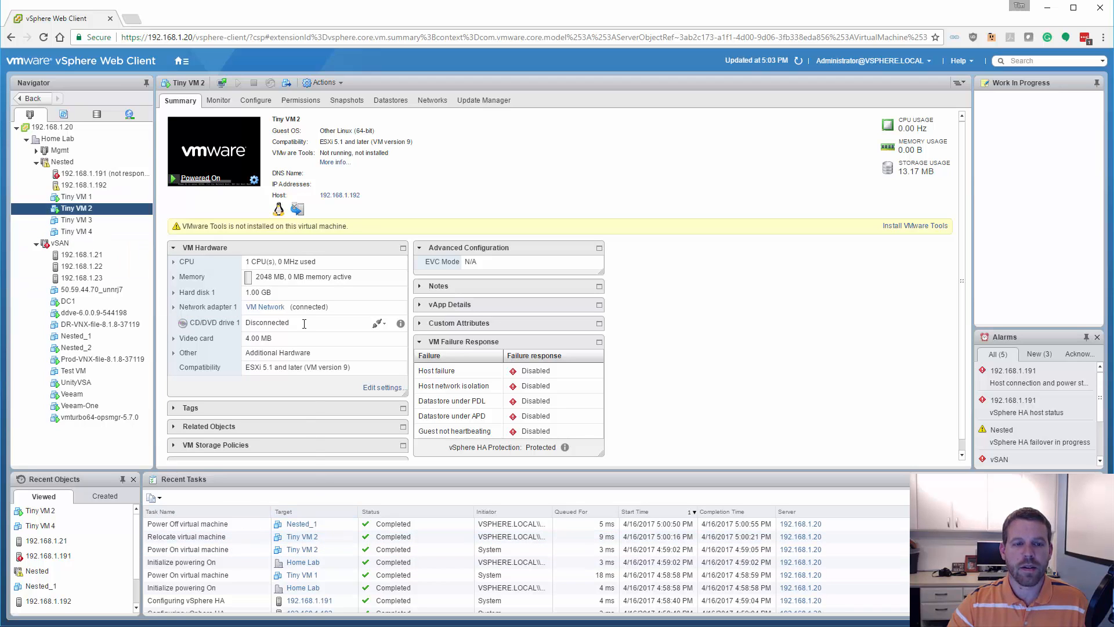
{"action": "left_click", "coordinate": [226, 158]}
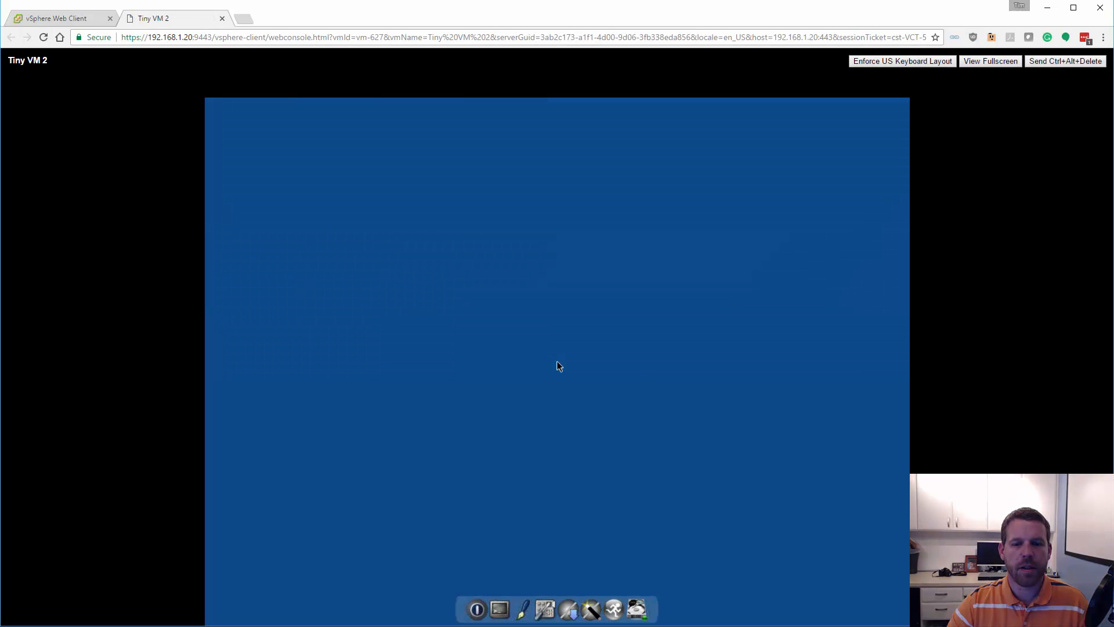
{"action": "left_click", "coordinate": [222, 18]}
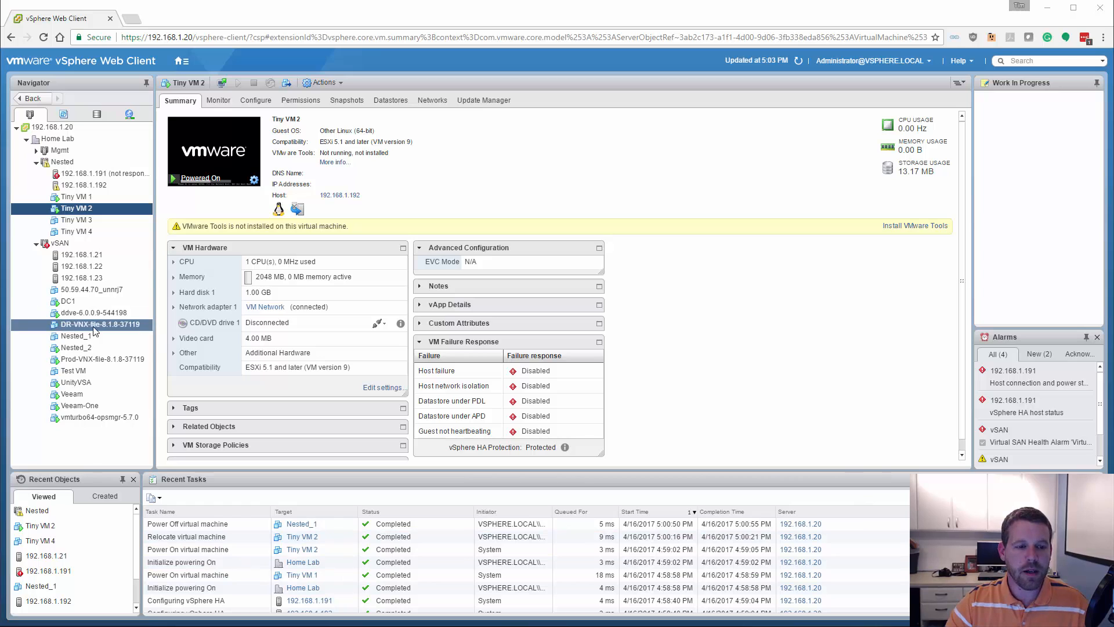
Power on the Nested_1 virtual machine and check the vSphere HA reconfiguration task for host 192.168.1.191
{"action": "right_click", "coordinate": [81, 335]}
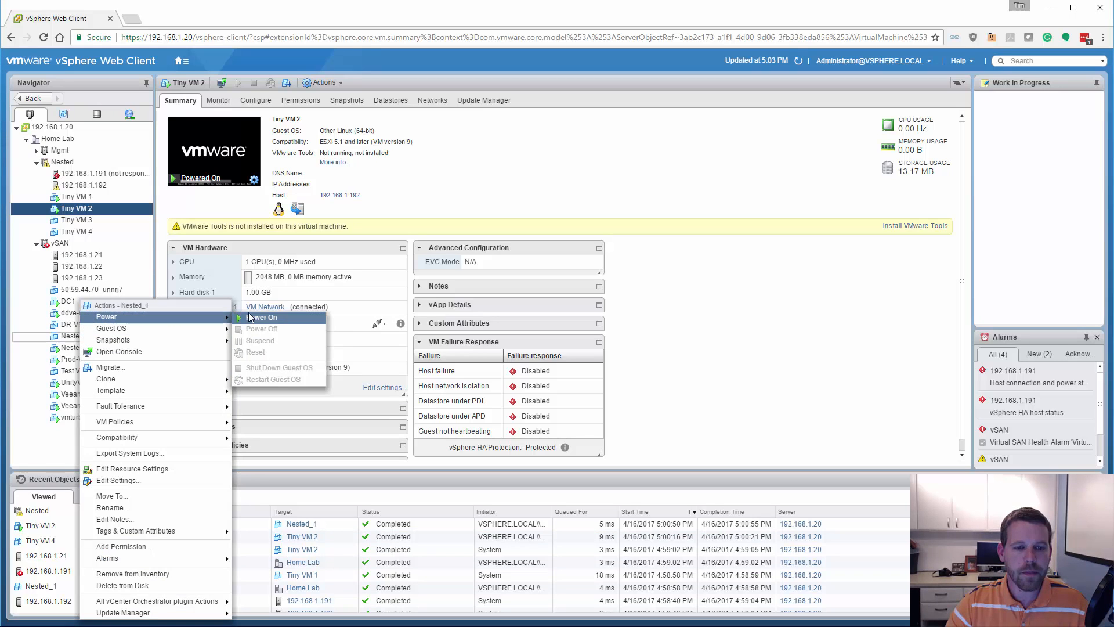
{"action": "left_click", "coordinate": [249, 317]}
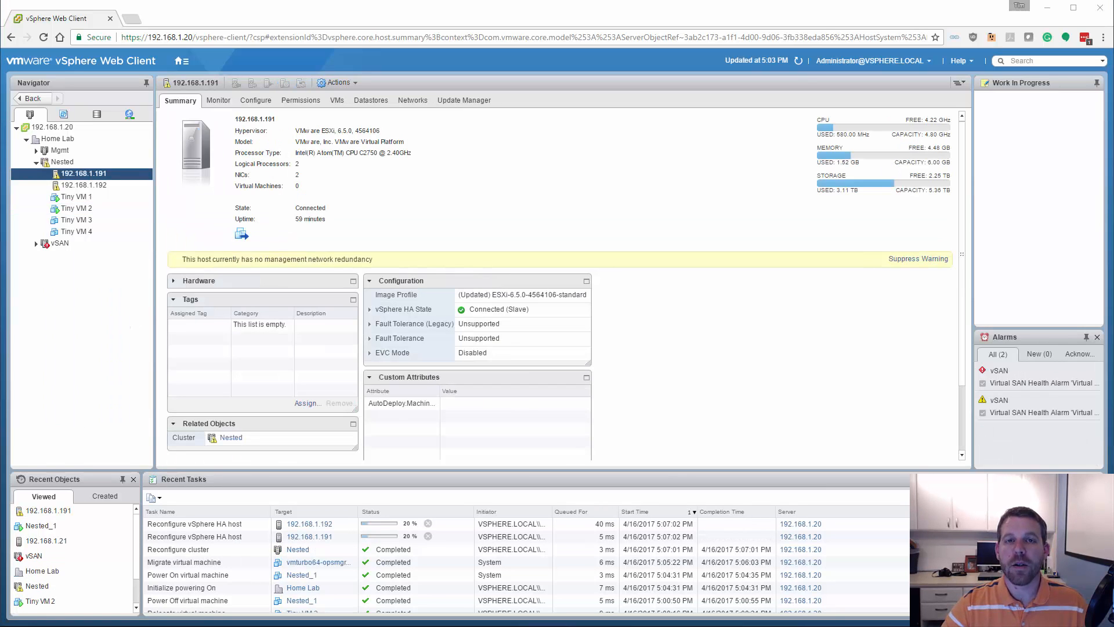
{"action": "left_click", "coordinate": [482, 534]}
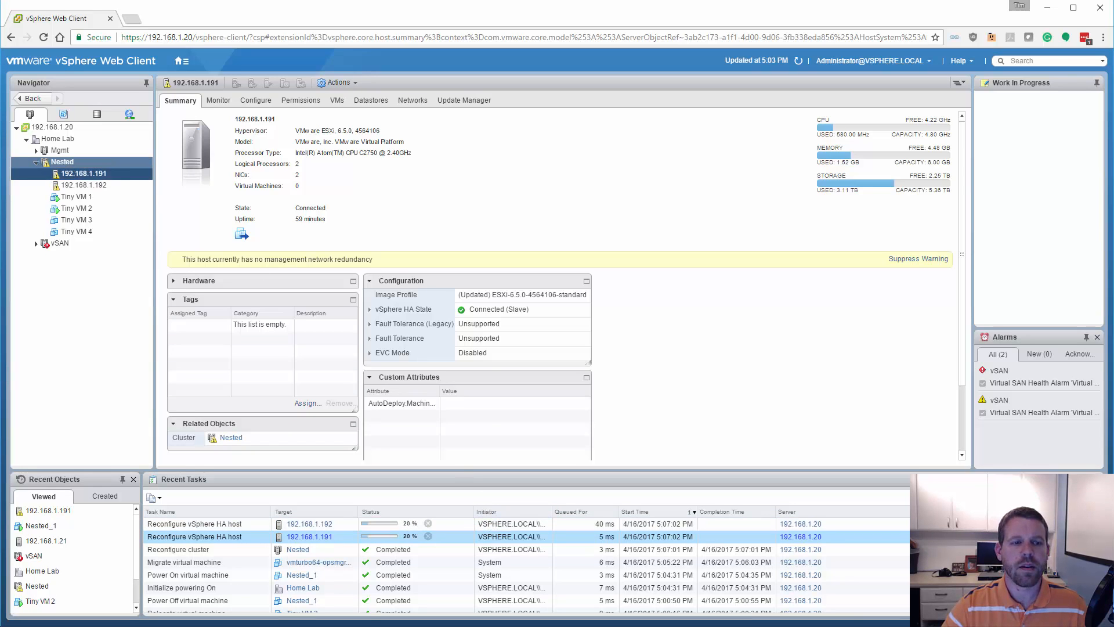
Check which virtual machines in the Nested cluster are powered on and HA protected after the host's recovery
{"action": "left_click", "coordinate": [62, 161]}
{"action": "left_click", "coordinate": [362, 100]}
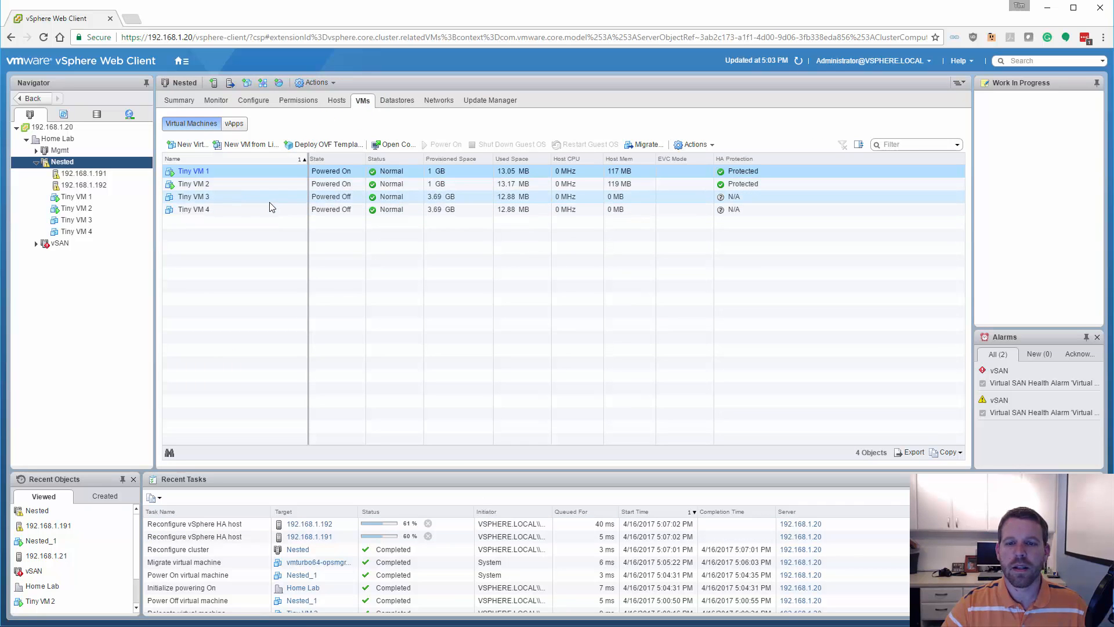
{"action": "left_click", "coordinate": [234, 171]}
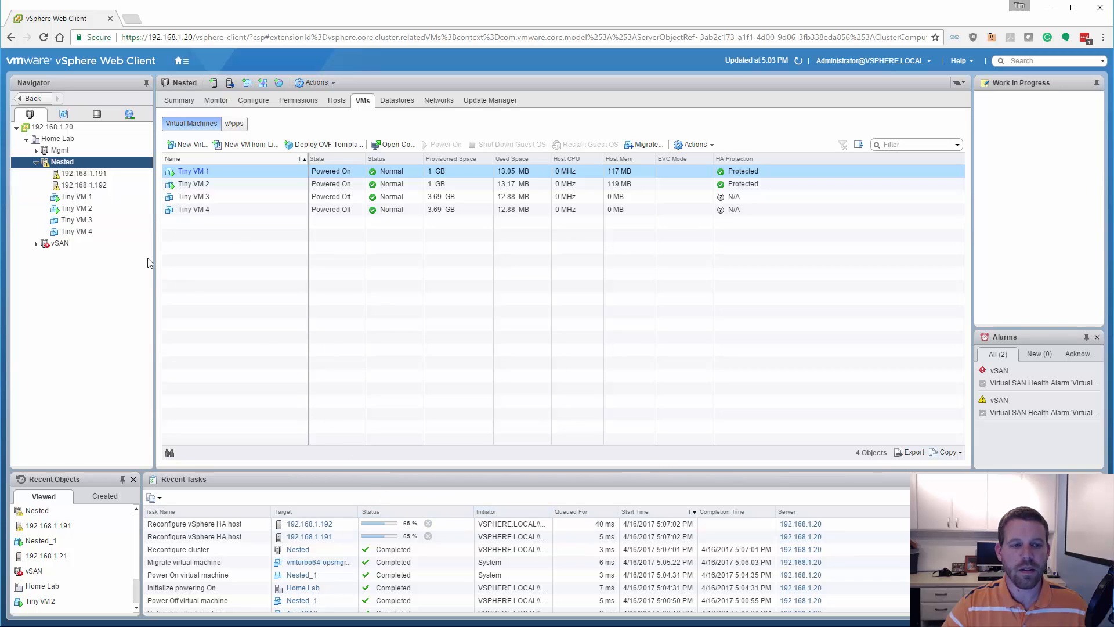
Power on the virtual machines Tiny VM 3 and Tiny VM 4 in the Nested cluster
{"action": "right_click", "coordinate": [84, 222]}
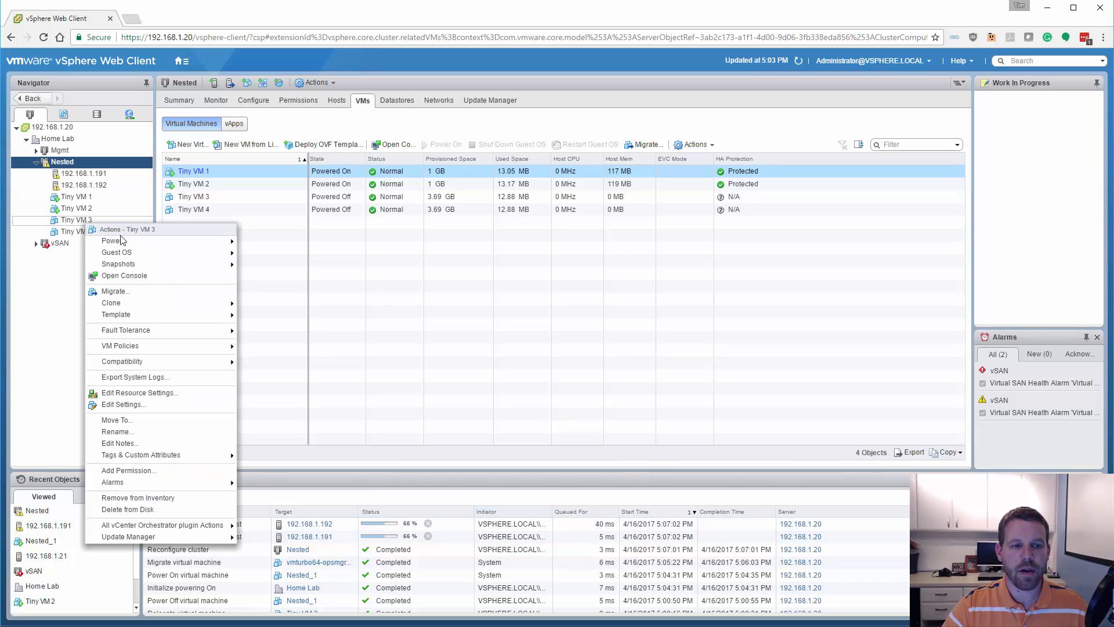
{"action": "mouse_move", "coordinate": [220, 241]}
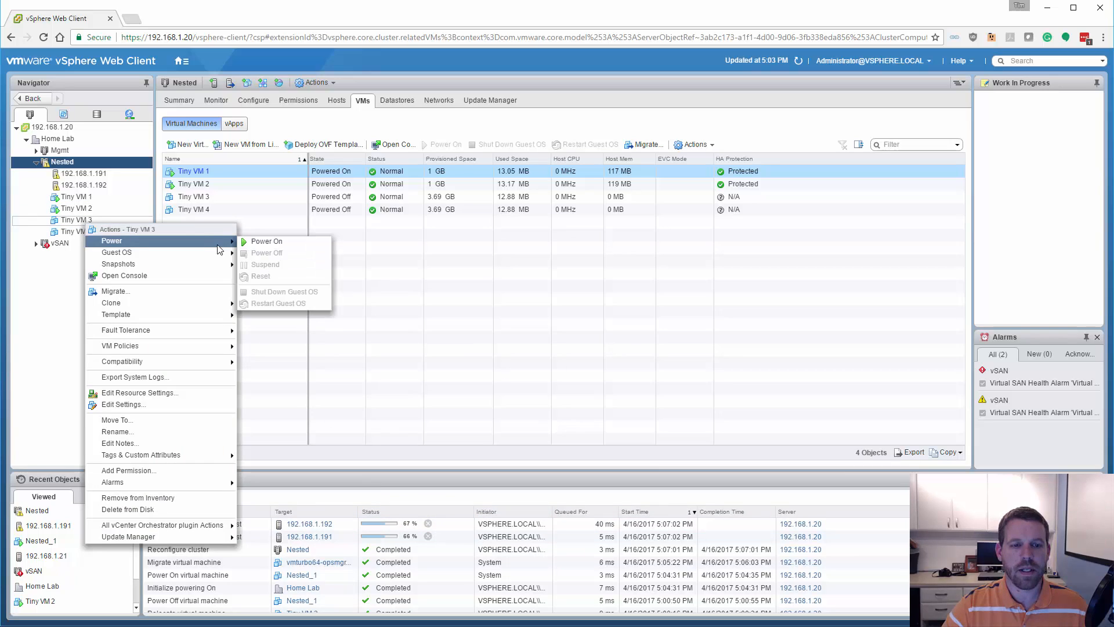
{"action": "left_click", "coordinate": [264, 243]}
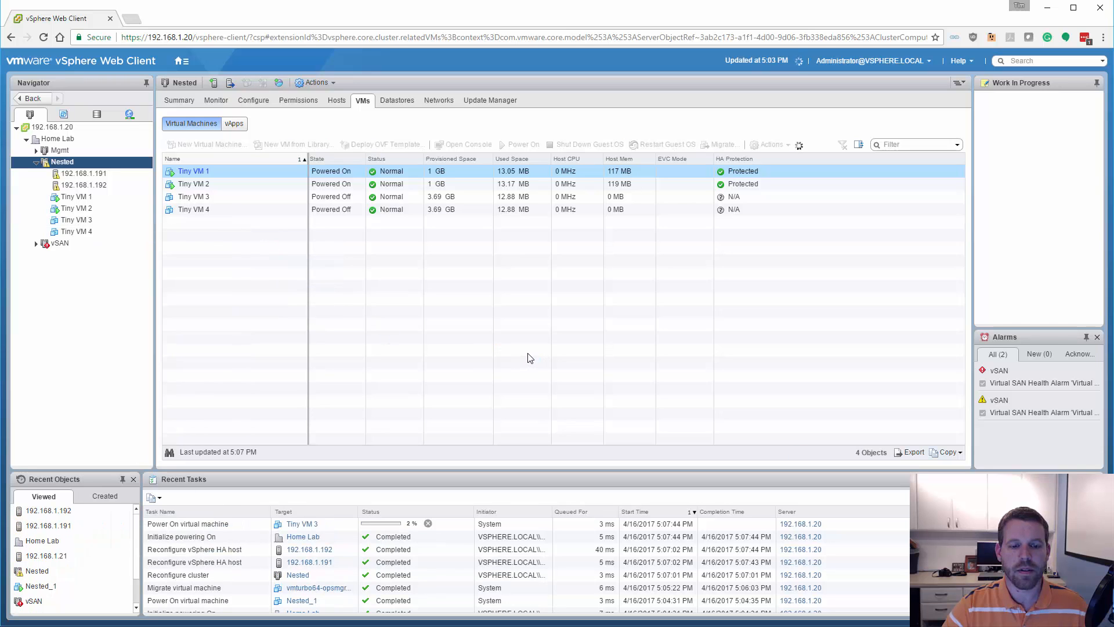
{"action": "left_click", "coordinate": [208, 212]}
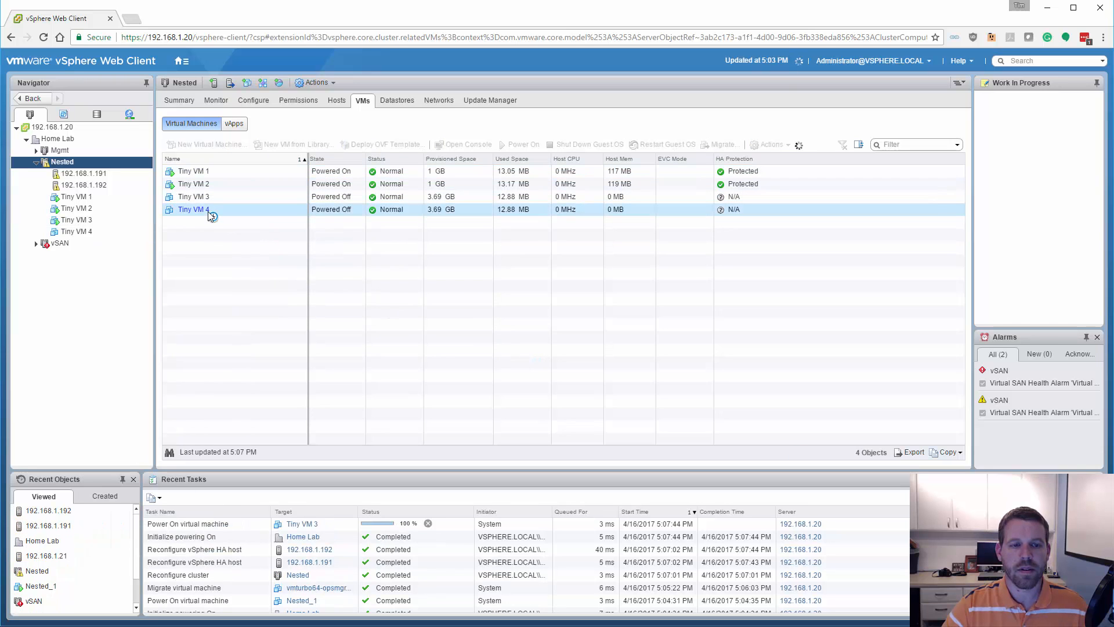
{"action": "right_click", "coordinate": [213, 216]}
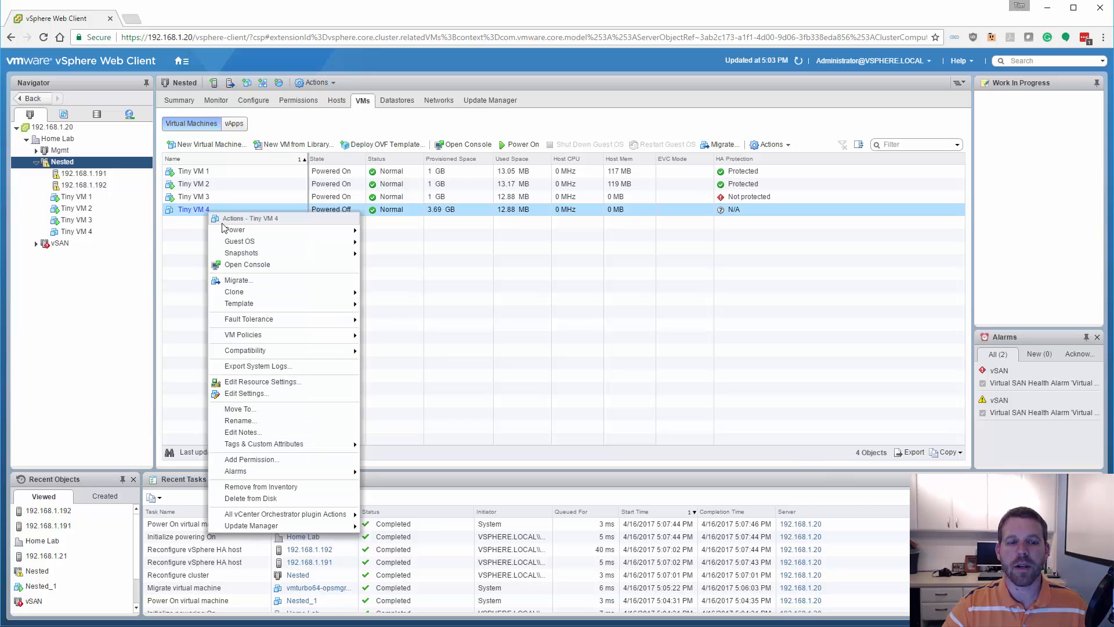
{"action": "mouse_move", "coordinate": [233, 230]}
{"action": "left_click", "coordinate": [387, 230]}
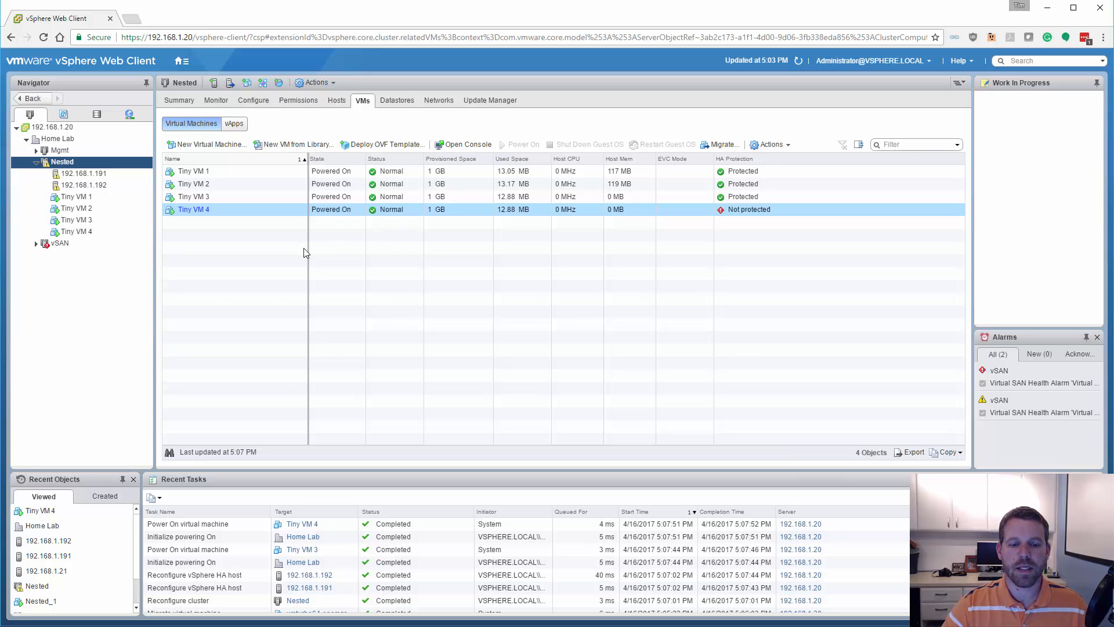
Check which virtual machines run on host 192.168.1.192 and which run on host 192.168.1.191
{"action": "left_click", "coordinate": [110, 189]}
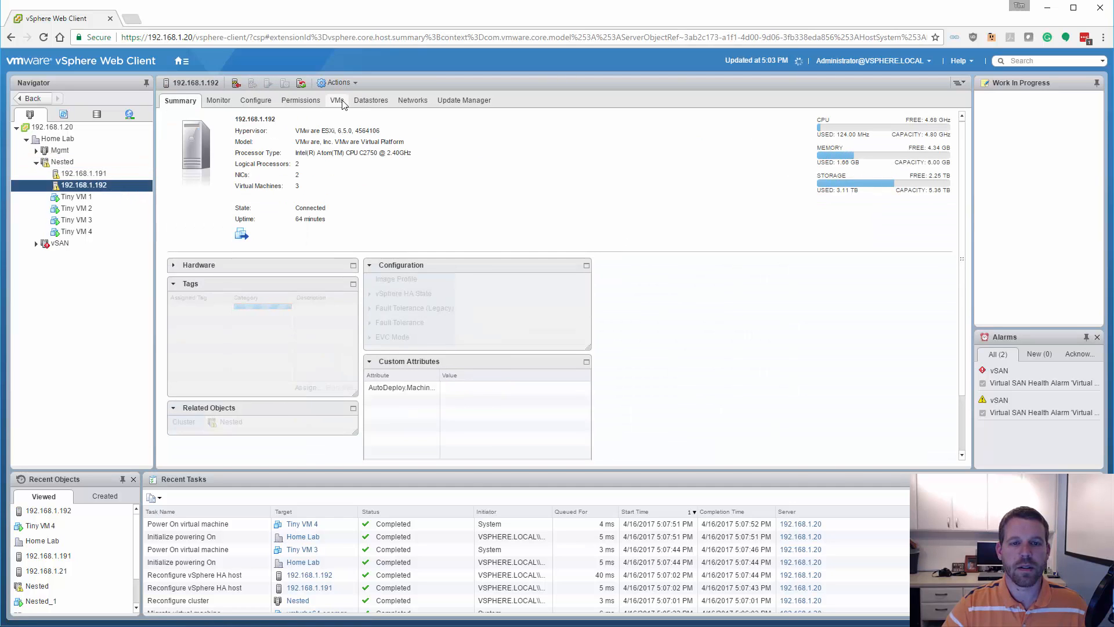
{"action": "left_click", "coordinate": [337, 101]}
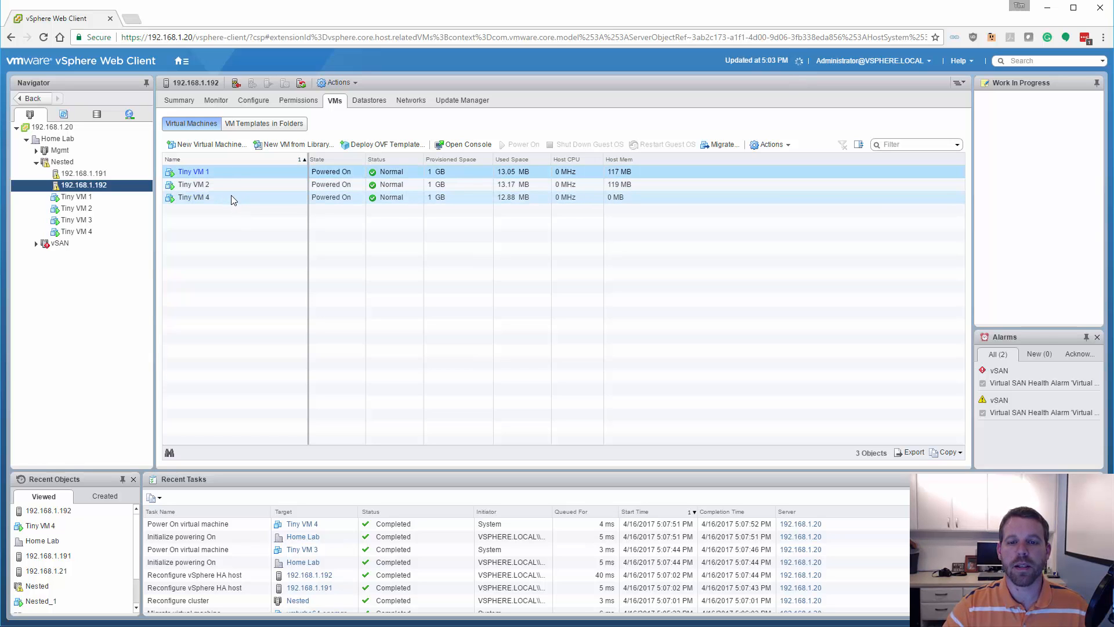
{"action": "left_click", "coordinate": [118, 173]}
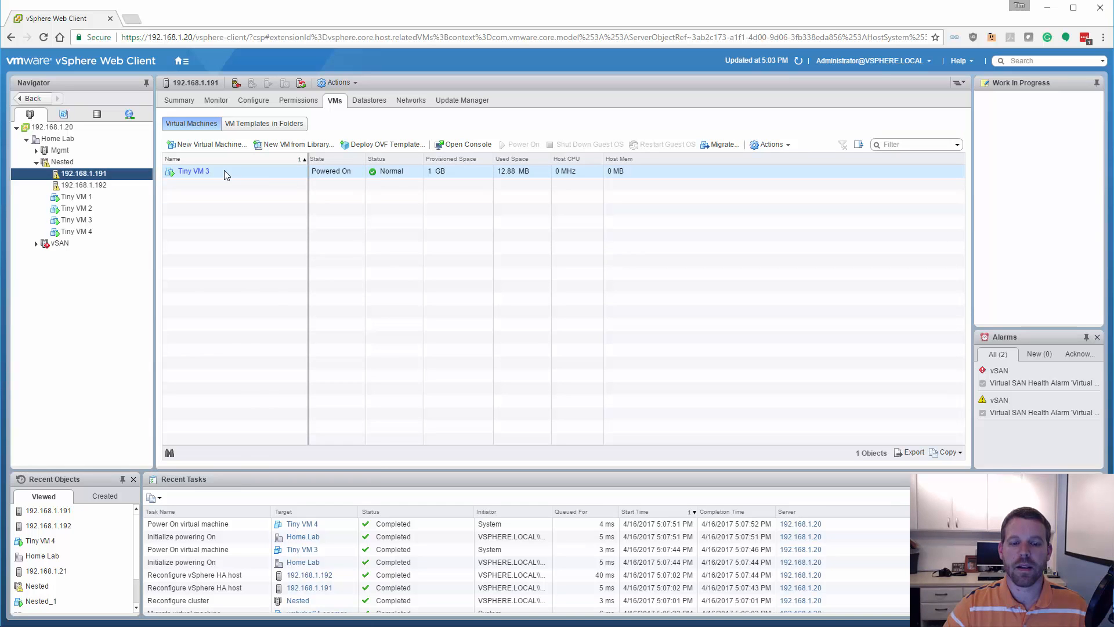
Migrate Tiny VM 3's compute resource to host 192.168.1.192 with high vMotion priority, and check that host's virtual machines and summary
{"action": "right_click", "coordinate": [224, 169]}
{"action": "left_click", "coordinate": [253, 235]}
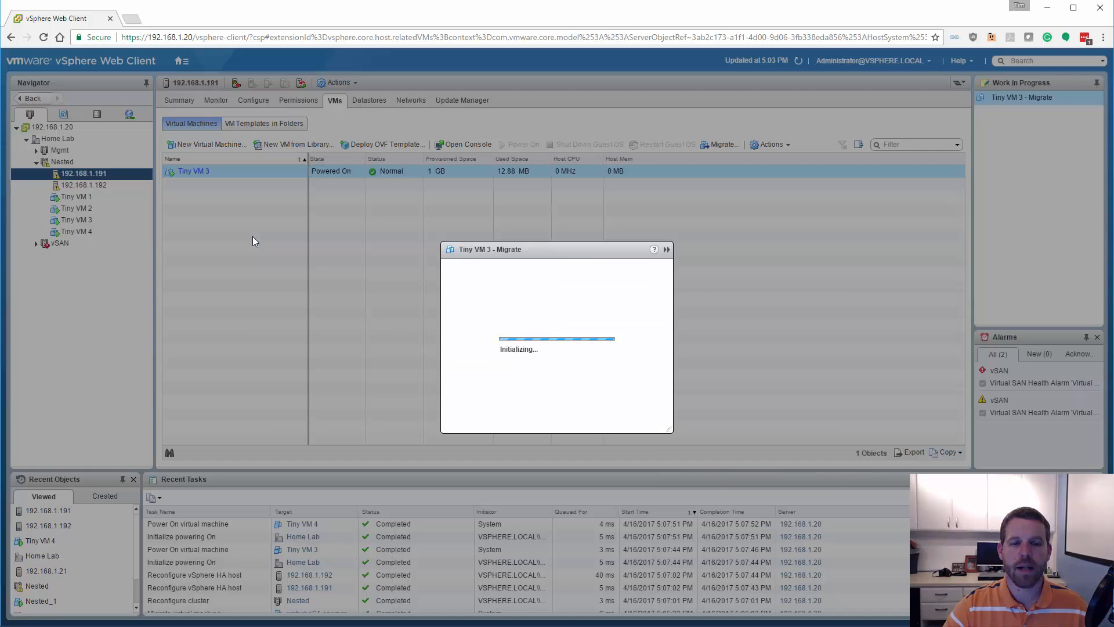
{"action": "left_click", "coordinate": [718, 500]}
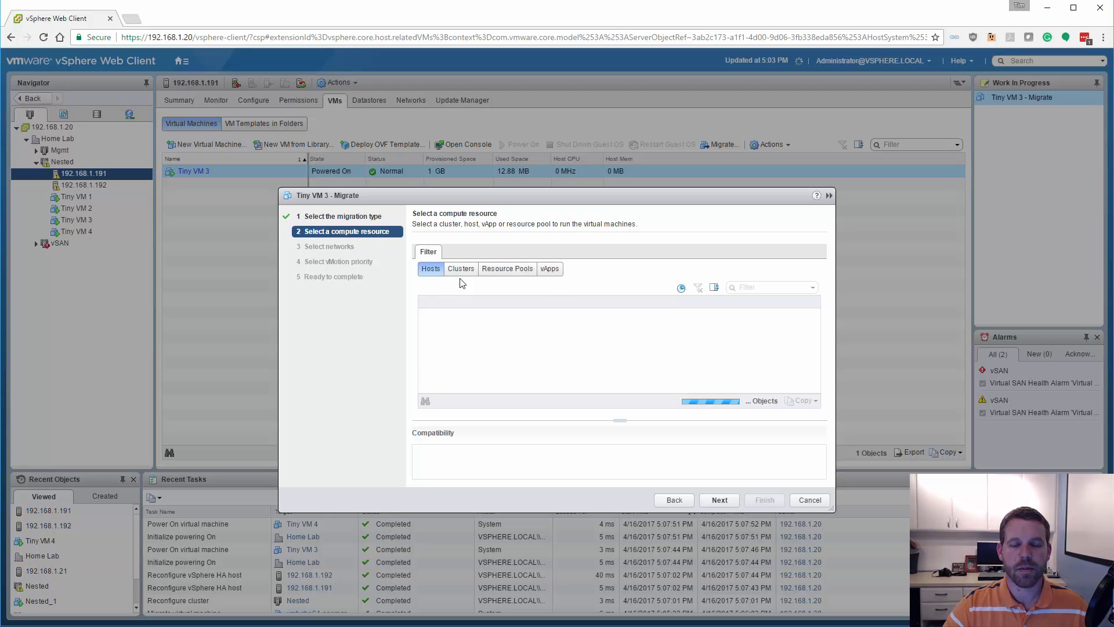
{"action": "left_click", "coordinate": [425, 327]}
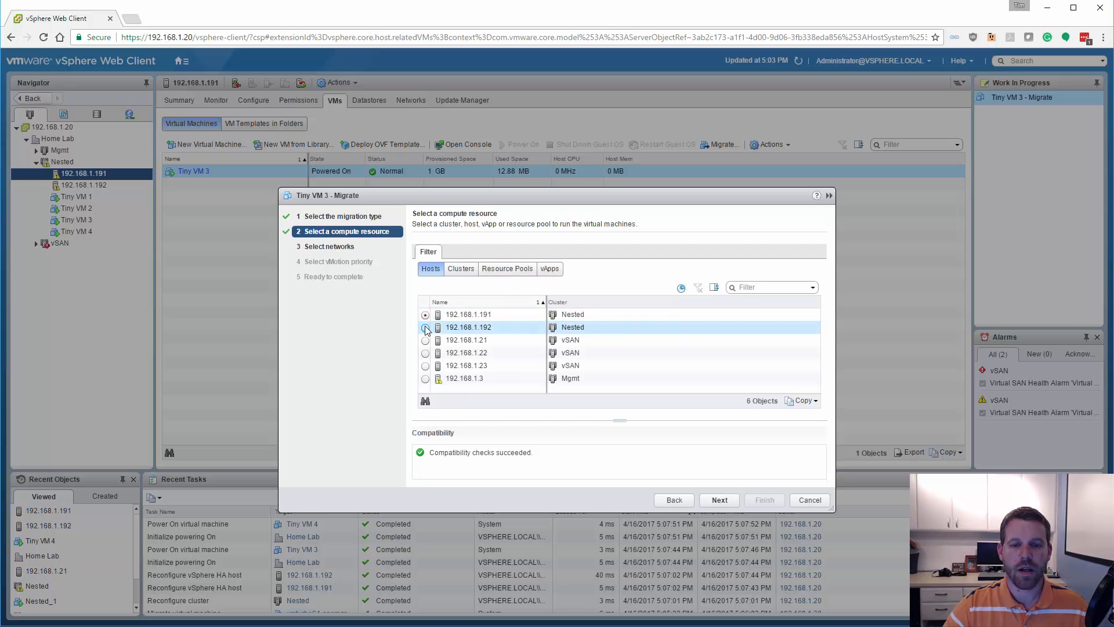
{"action": "left_click", "coordinate": [720, 500]}
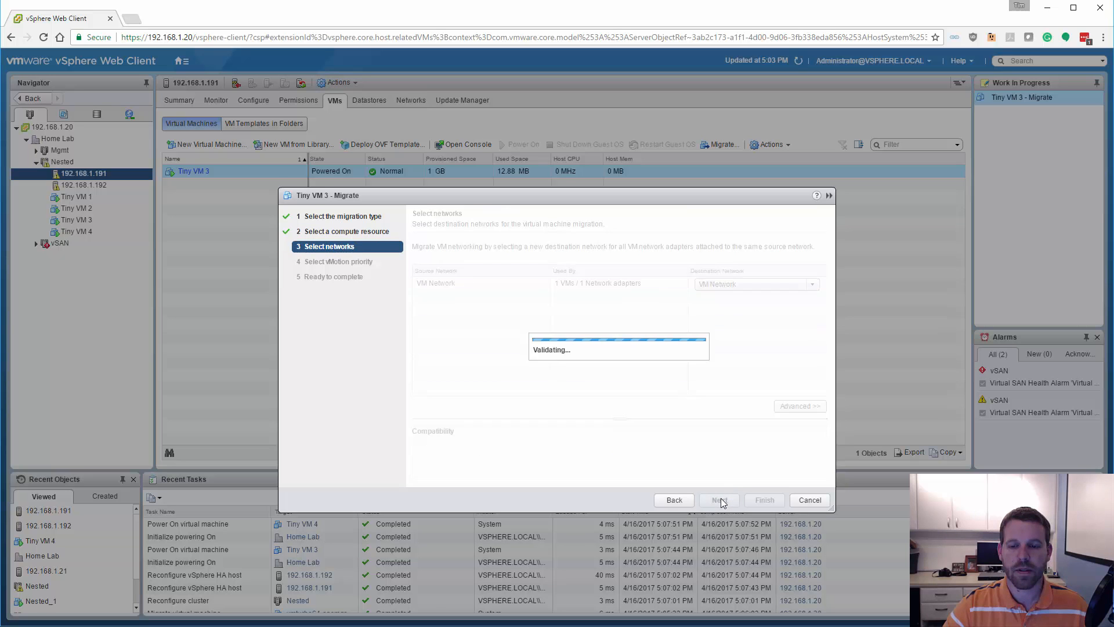
{"action": "left_click", "coordinate": [733, 500]}
{"action": "left_click", "coordinate": [732, 500]}
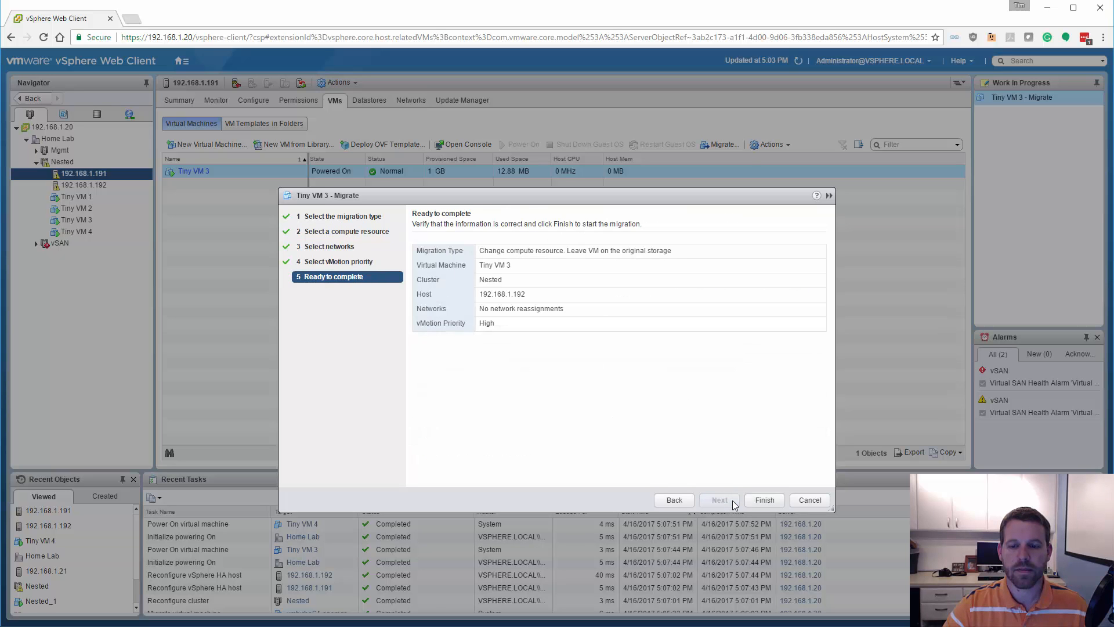
{"action": "left_click", "coordinate": [757, 496]}
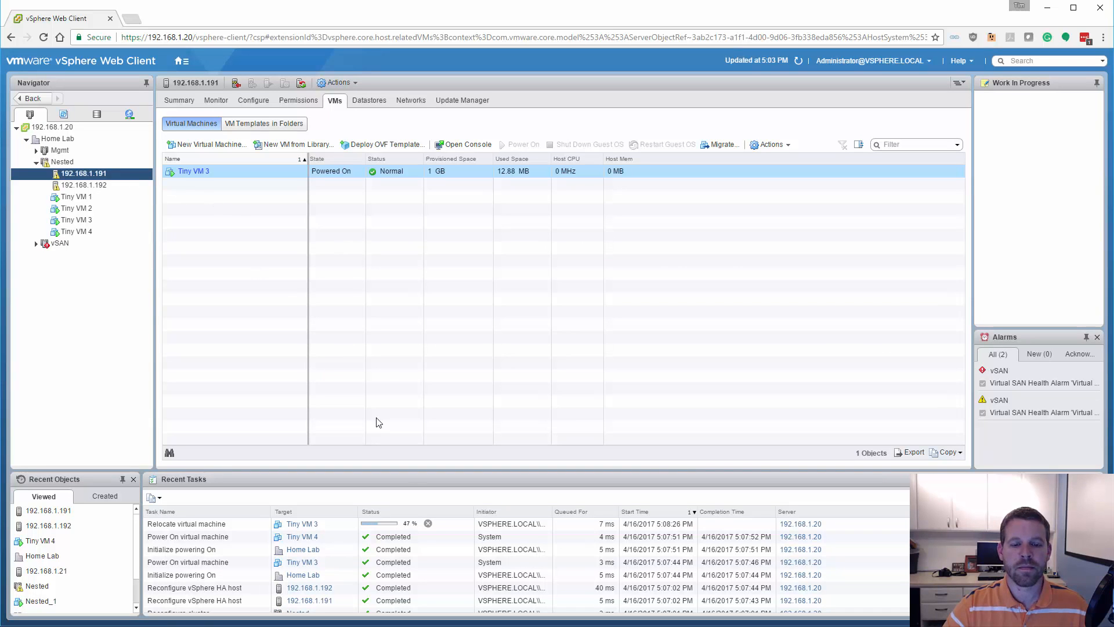
{"action": "left_click", "coordinate": [84, 185]}
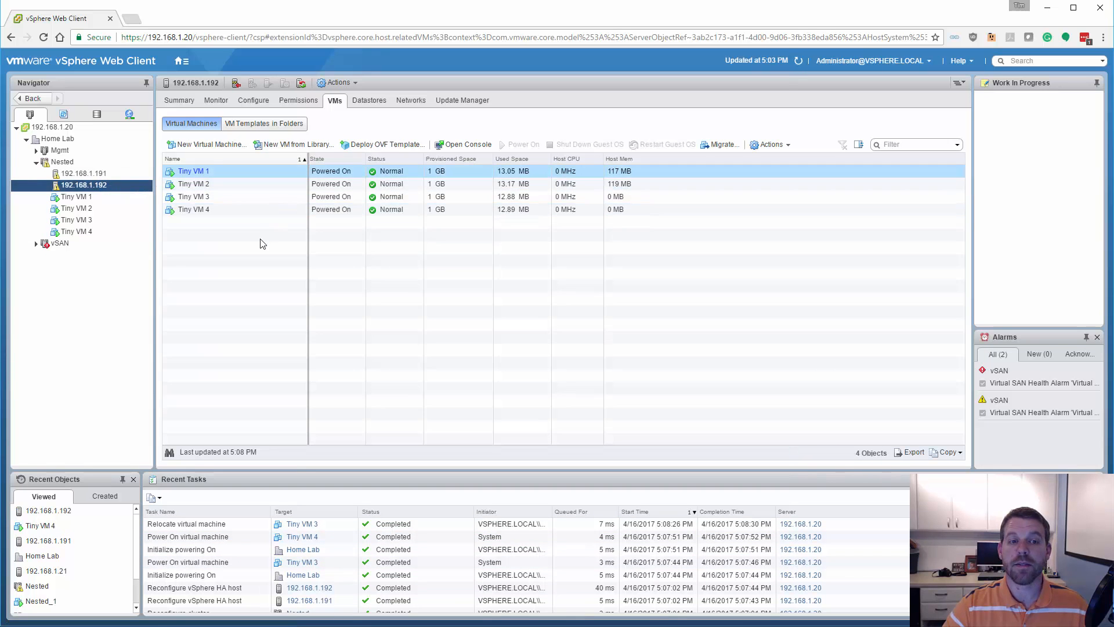
{"action": "left_click", "coordinate": [178, 100]}
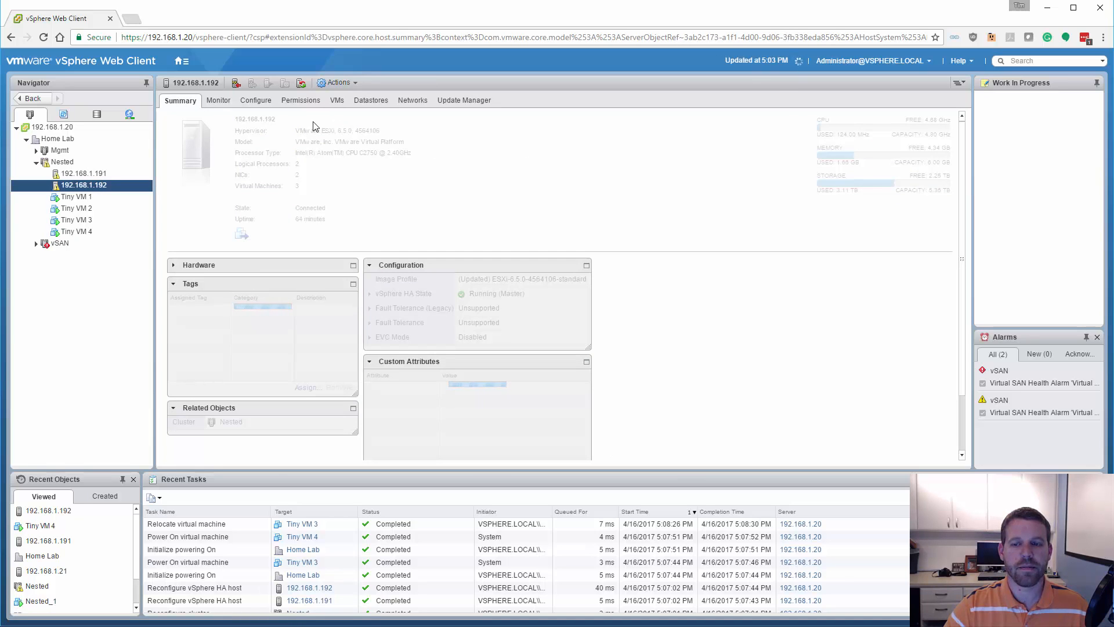
Set the Nested cluster's DRS migration threshold to the most aggressive level, 5.00, and save the cluster settings
{"action": "left_click", "coordinate": [93, 161]}
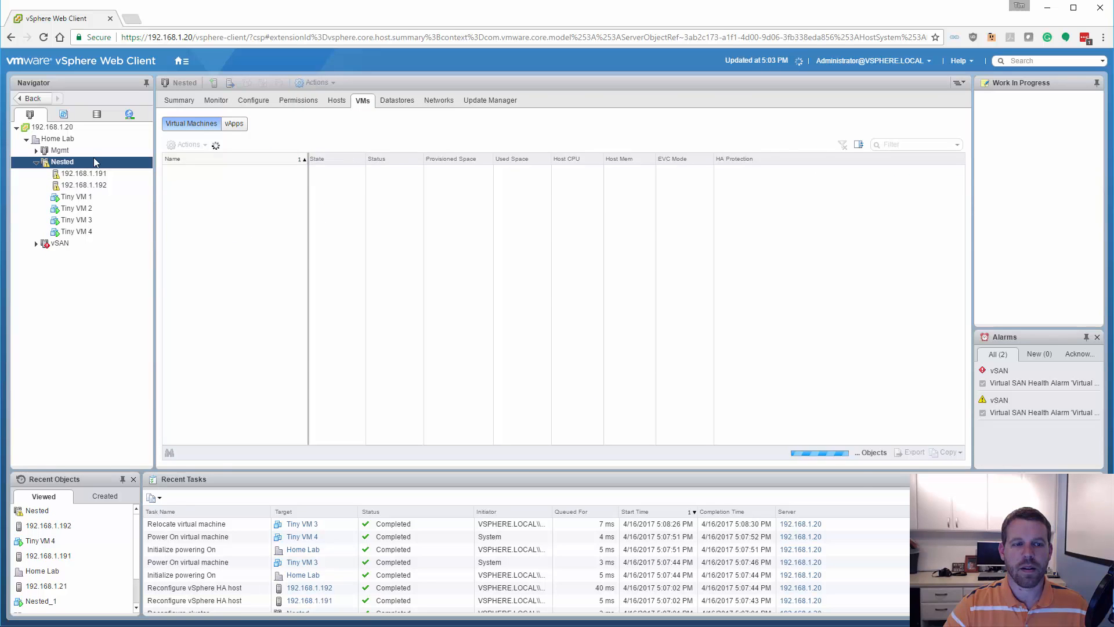
{"action": "left_click", "coordinate": [257, 101]}
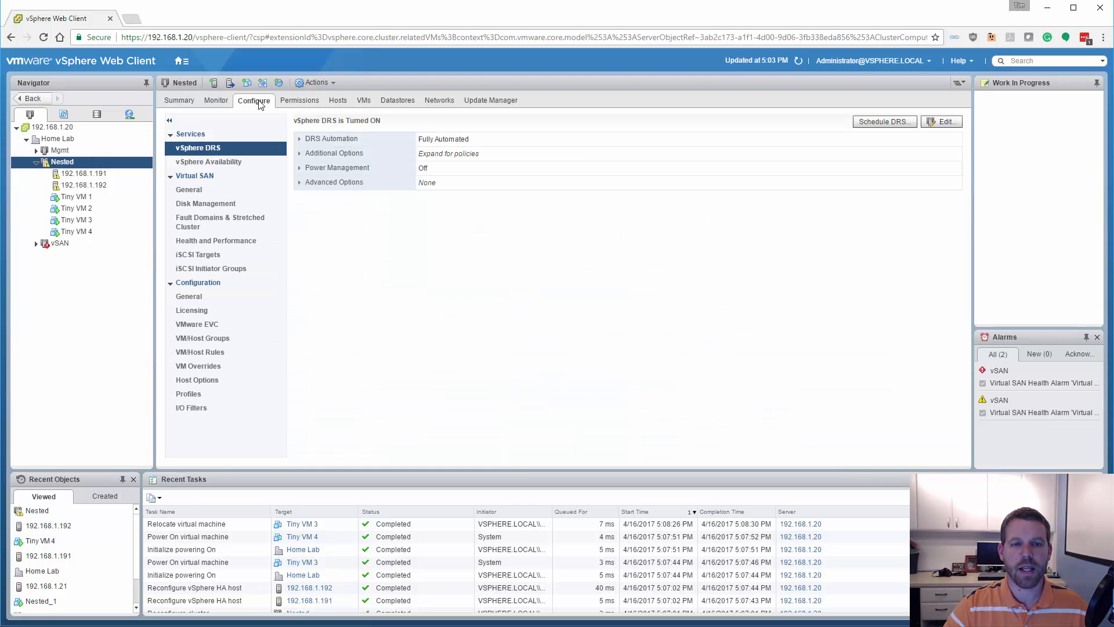
{"action": "left_click", "coordinate": [944, 123]}
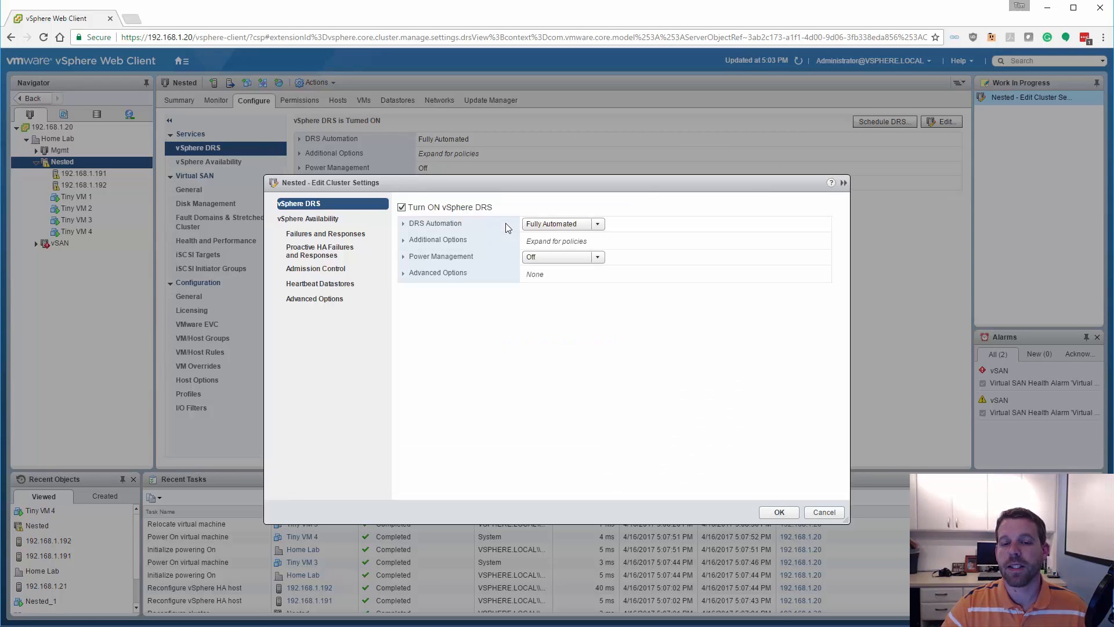
{"action": "left_click", "coordinate": [404, 226]}
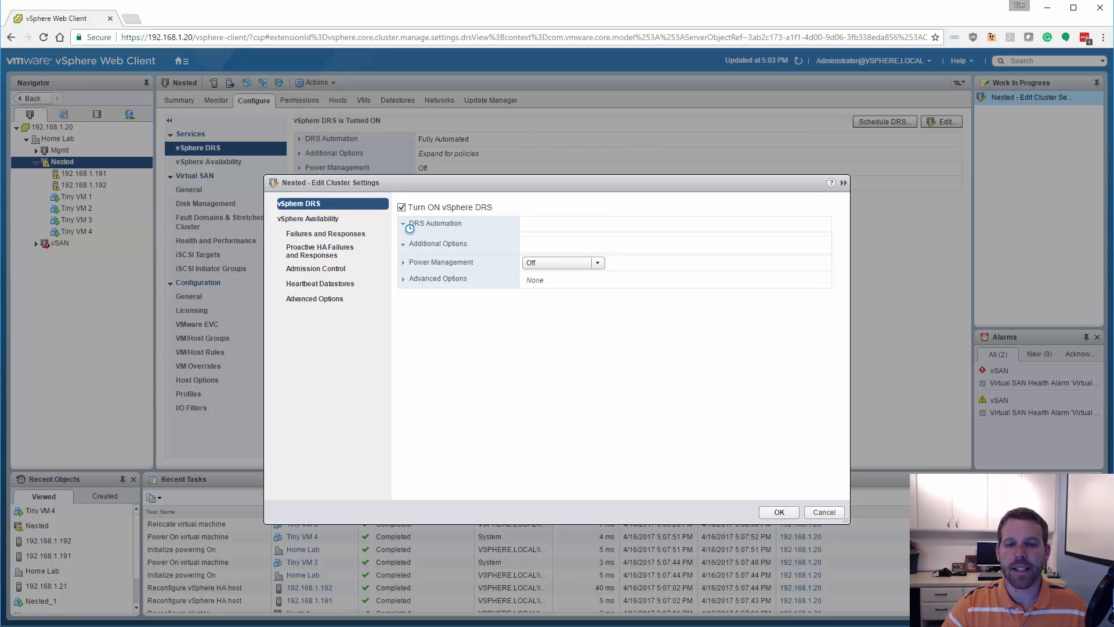
{"action": "left_click_drag", "start_coordinate": [629, 341], "coordinate": [683, 341]}
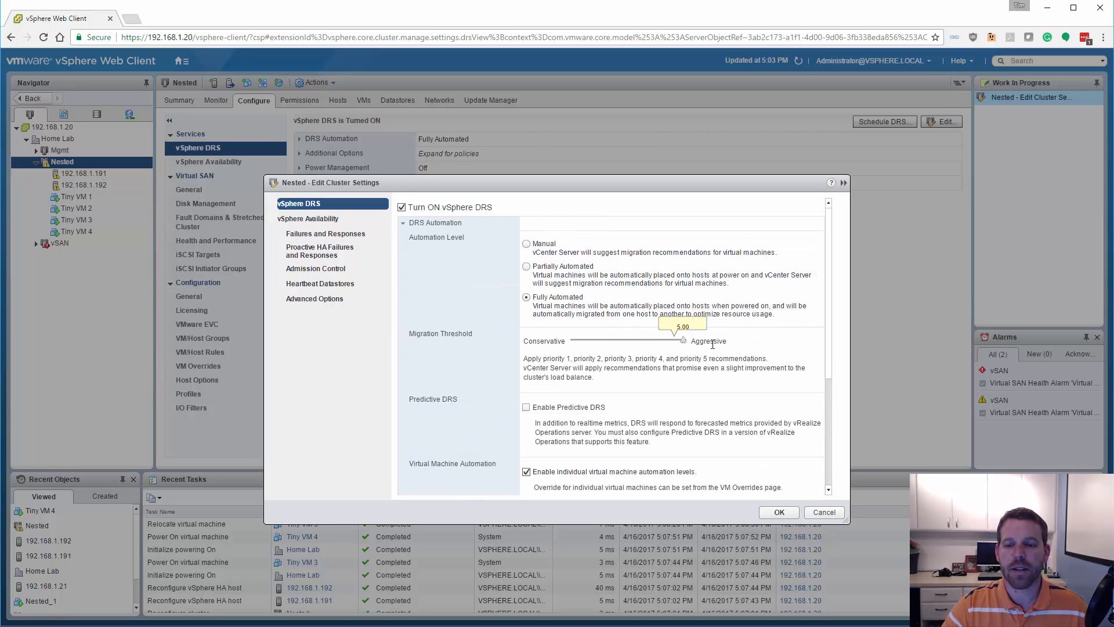
{"action": "left_click", "coordinate": [780, 510]}
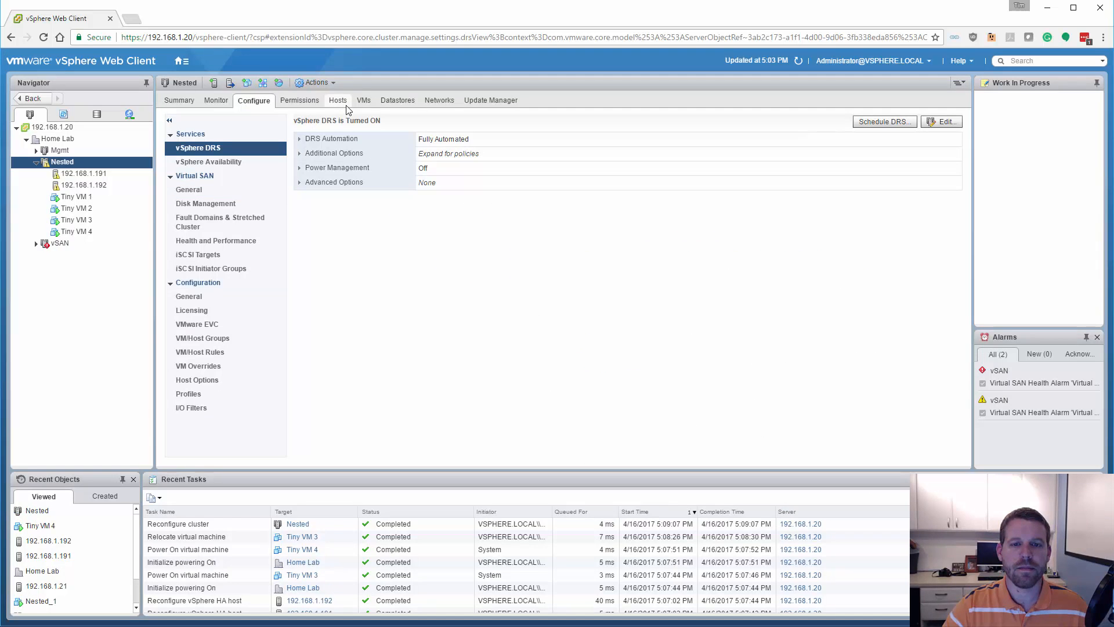
Run DRS immediately on the Nested cluster and check the migration tasks for Tiny VM 2 and Tiny VM 3
{"action": "left_click", "coordinate": [219, 102]}
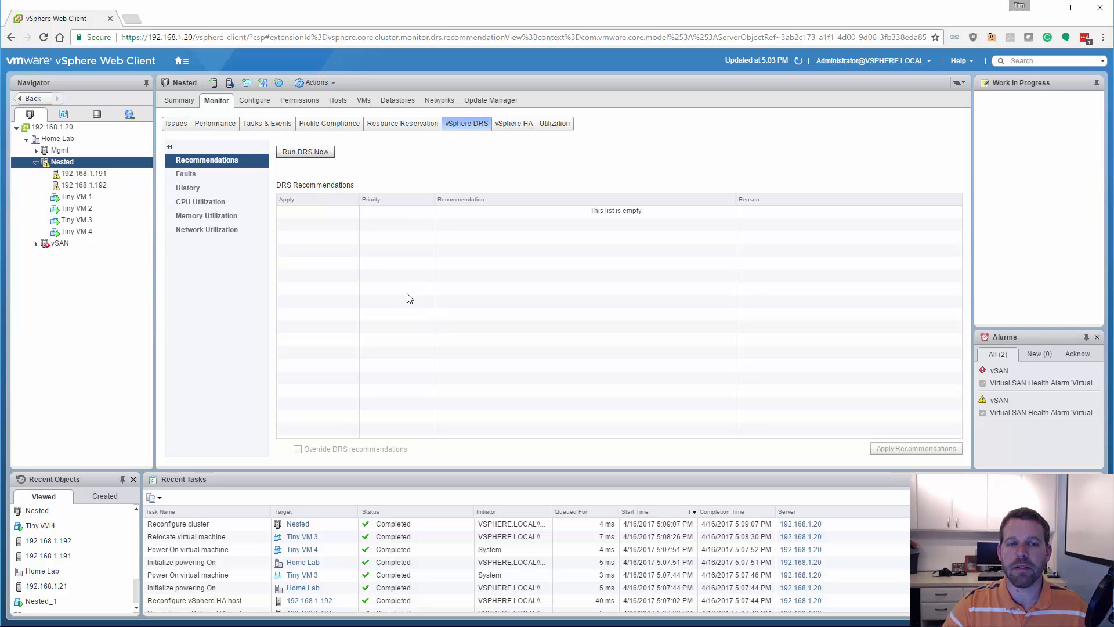
{"action": "left_click", "coordinate": [319, 153]}
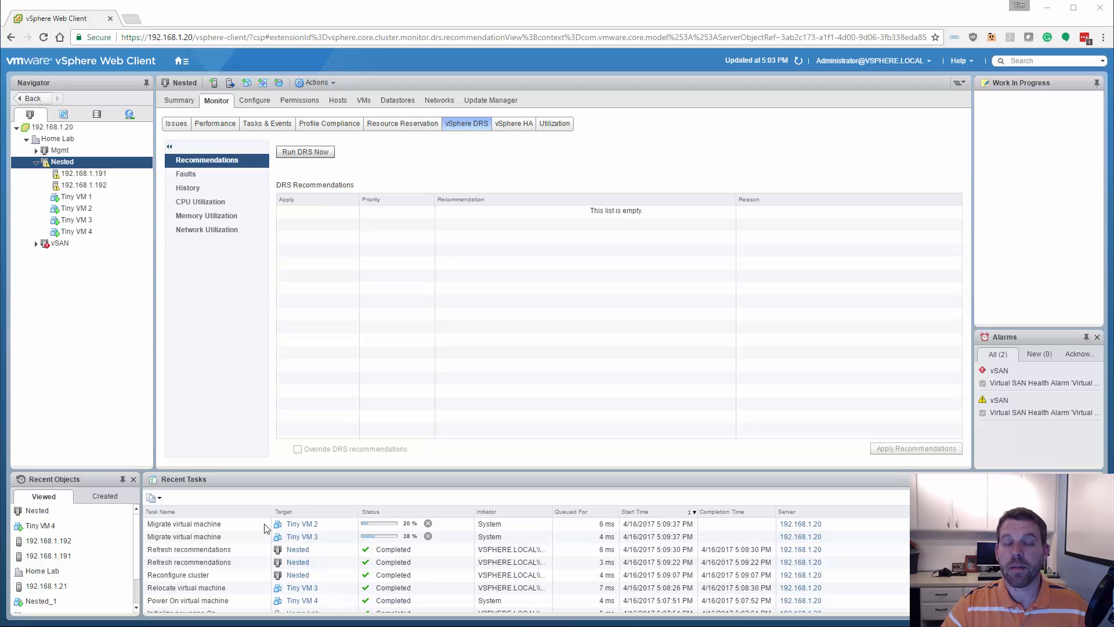
{"action": "left_click", "coordinate": [248, 536]}
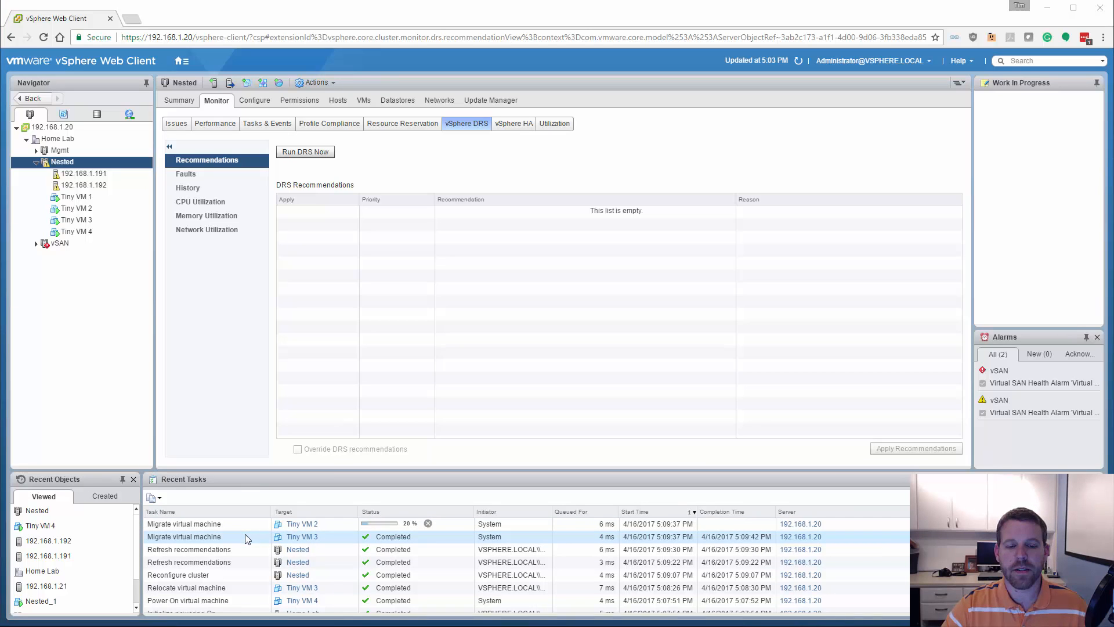
{"action": "left_click", "coordinate": [246, 524]}
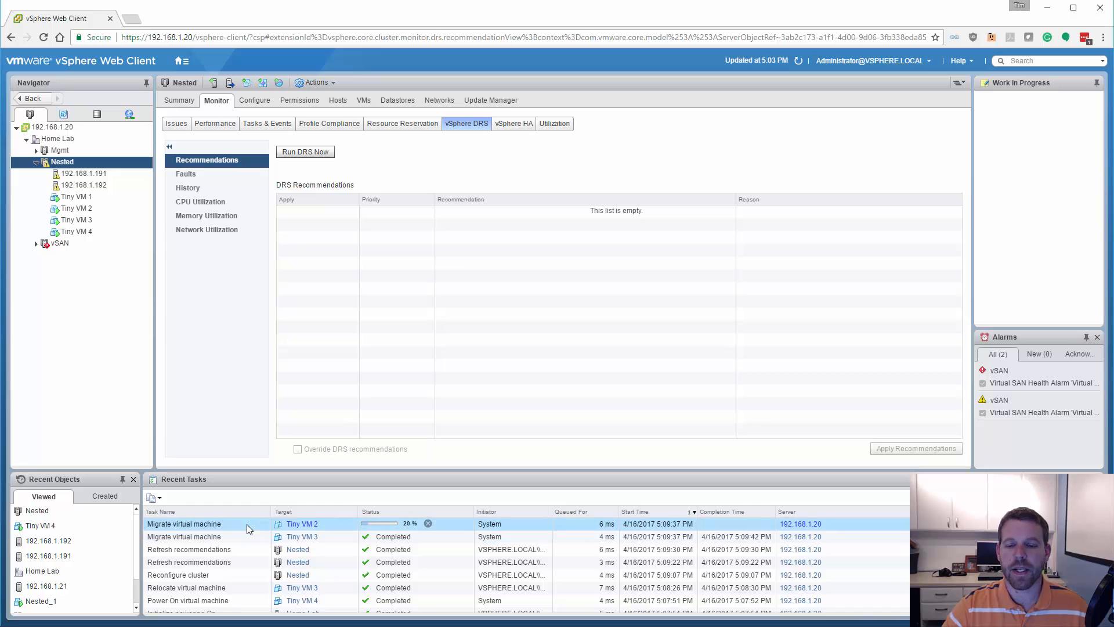
Review the placement and migration actions in the Nested cluster's refreshed DRS history, and return to its DRS settings
{"action": "left_click", "coordinate": [230, 188]}
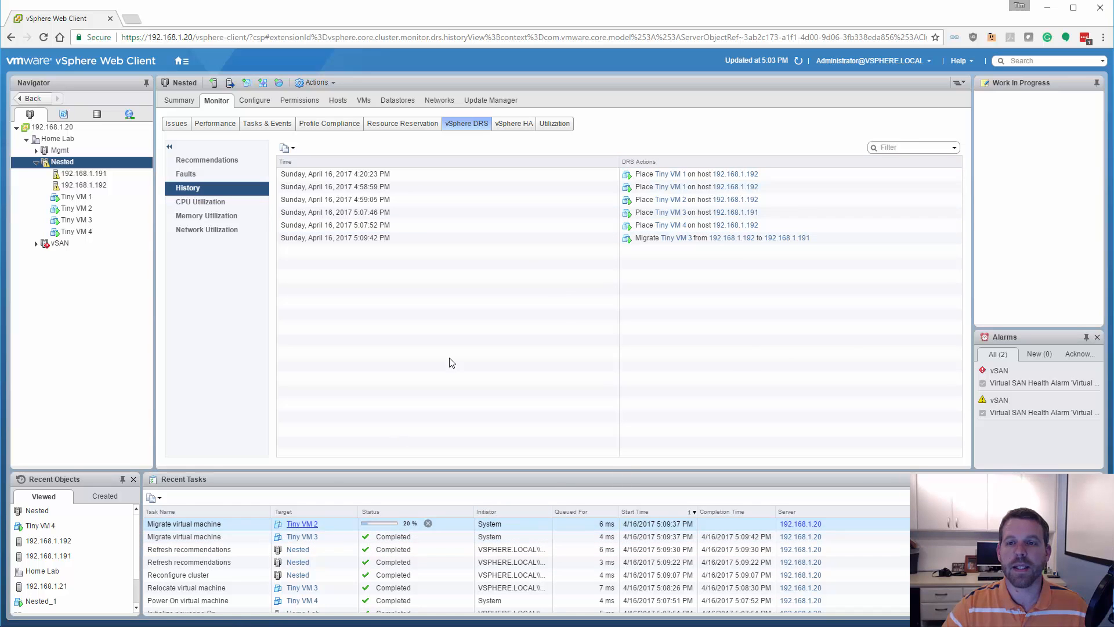
{"action": "left_click", "coordinate": [798, 61]}
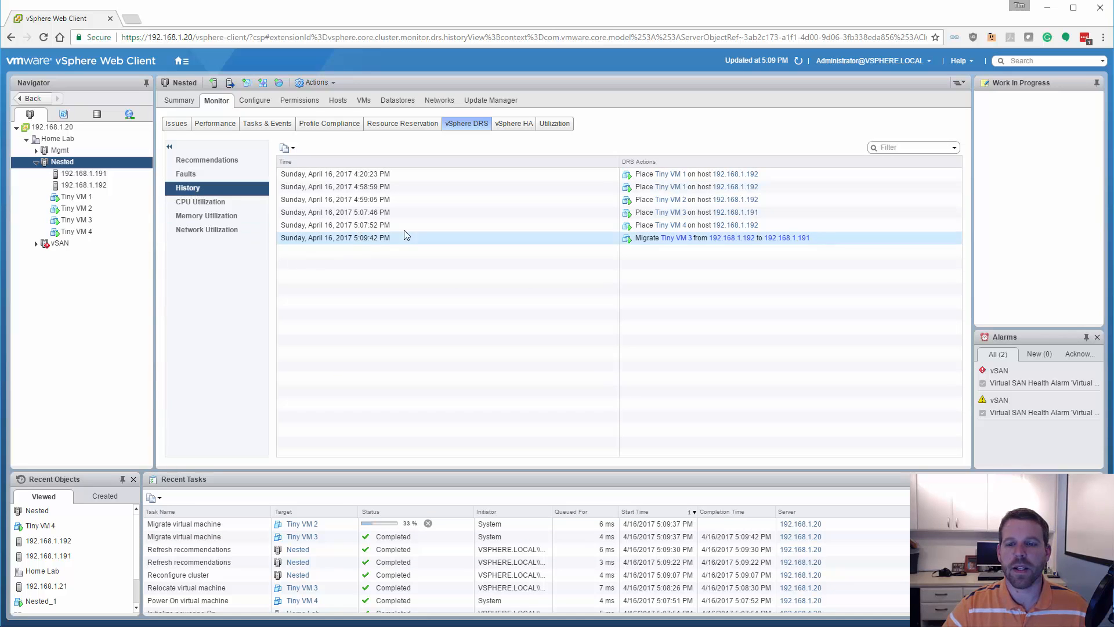
{"action": "left_click", "coordinate": [432, 203]}
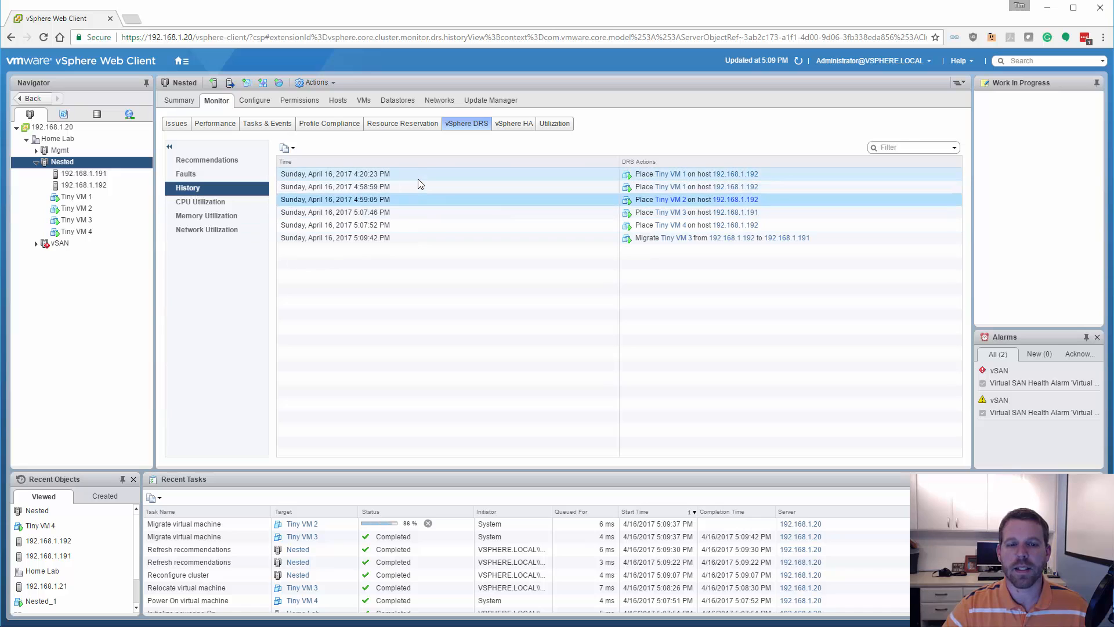
{"action": "left_click", "coordinate": [386, 238]}
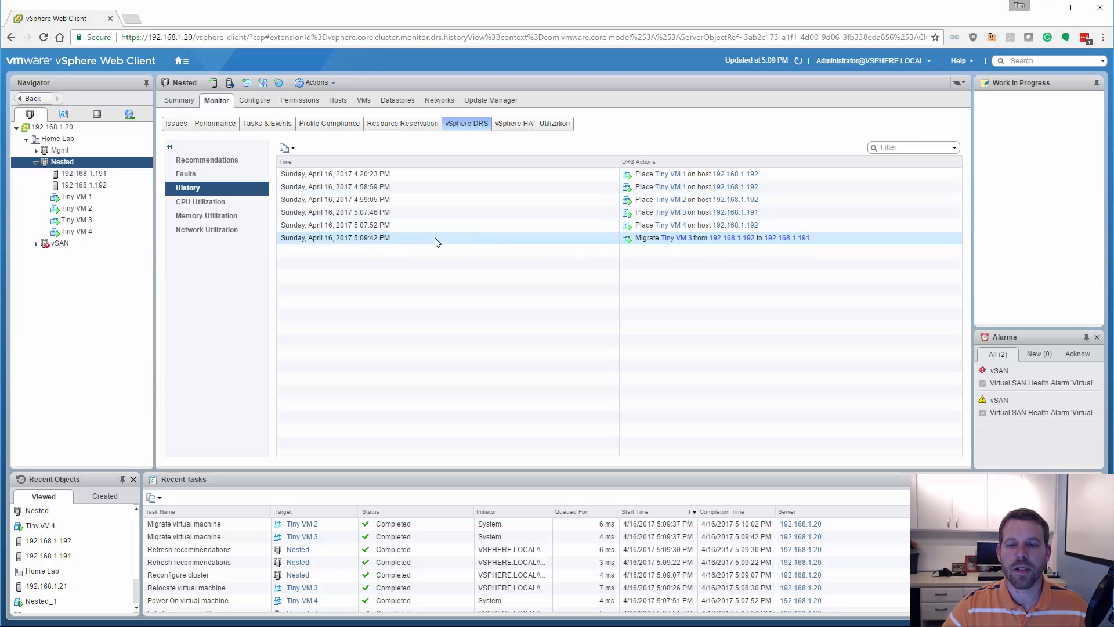
{"action": "left_click", "coordinate": [464, 226]}
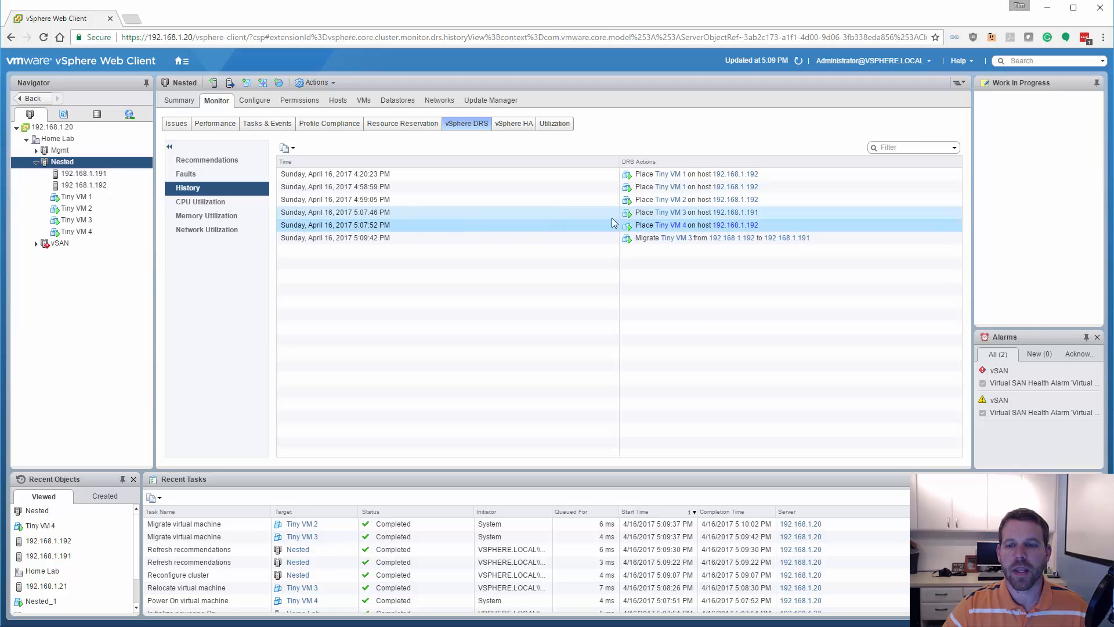
{"action": "left_click", "coordinate": [476, 199]}
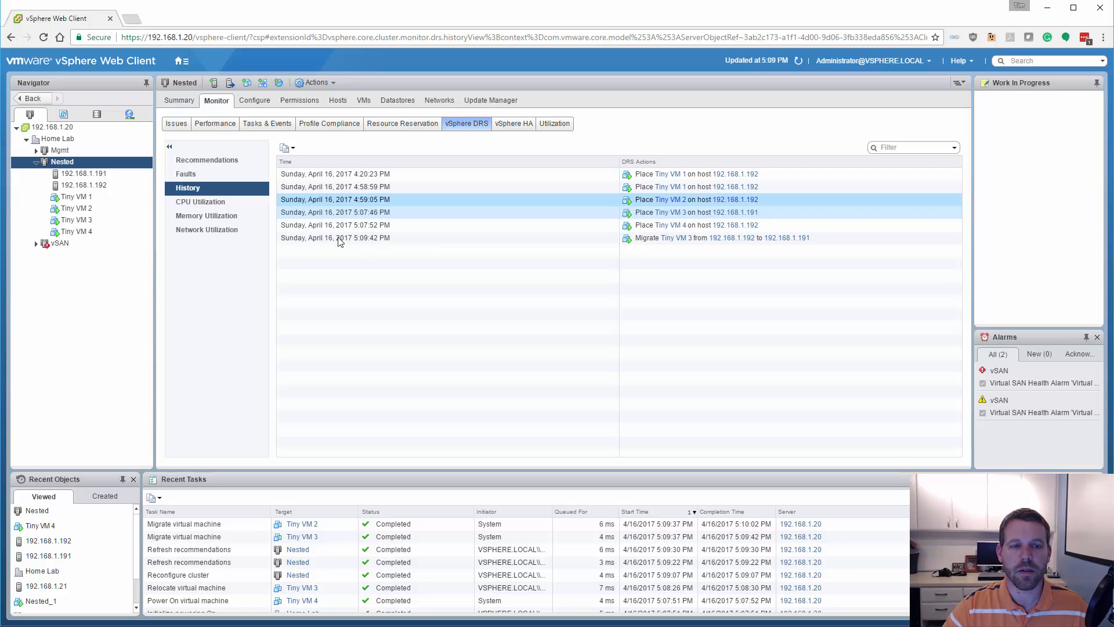
{"action": "left_click", "coordinate": [254, 100]}
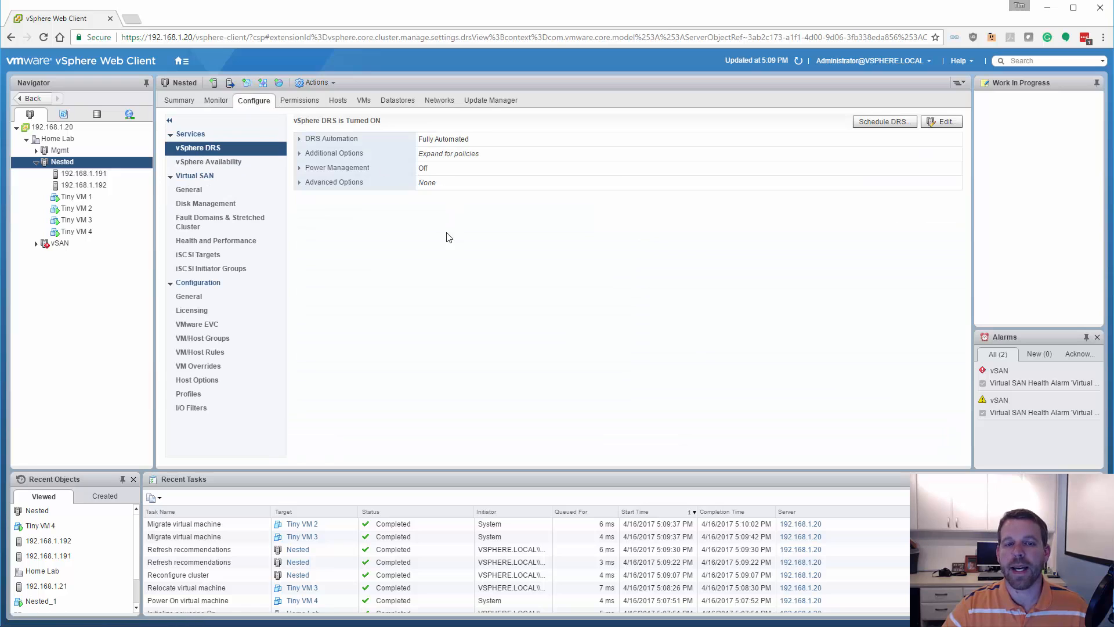